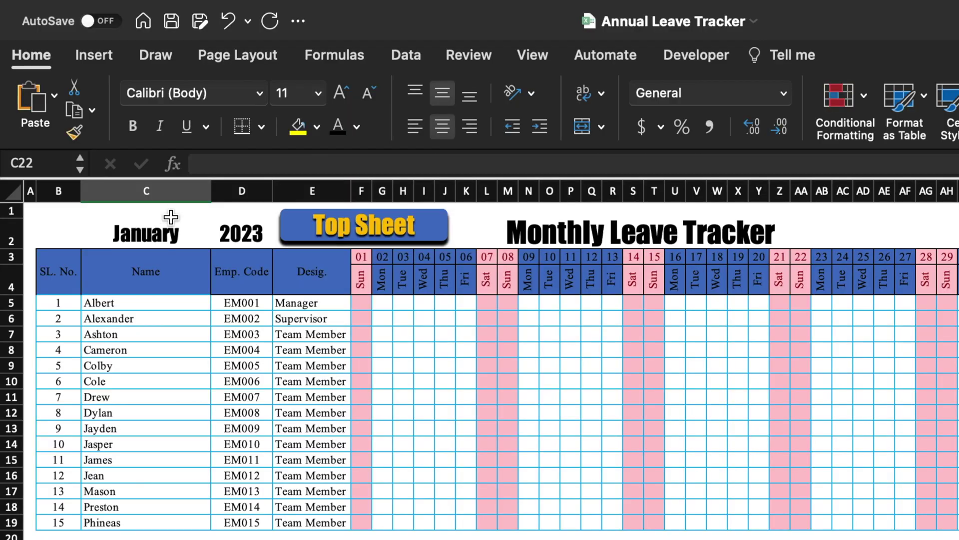
Check the selectable years in D2 and set the monthly leave tracker's month in C2 to February
click(121, 159)
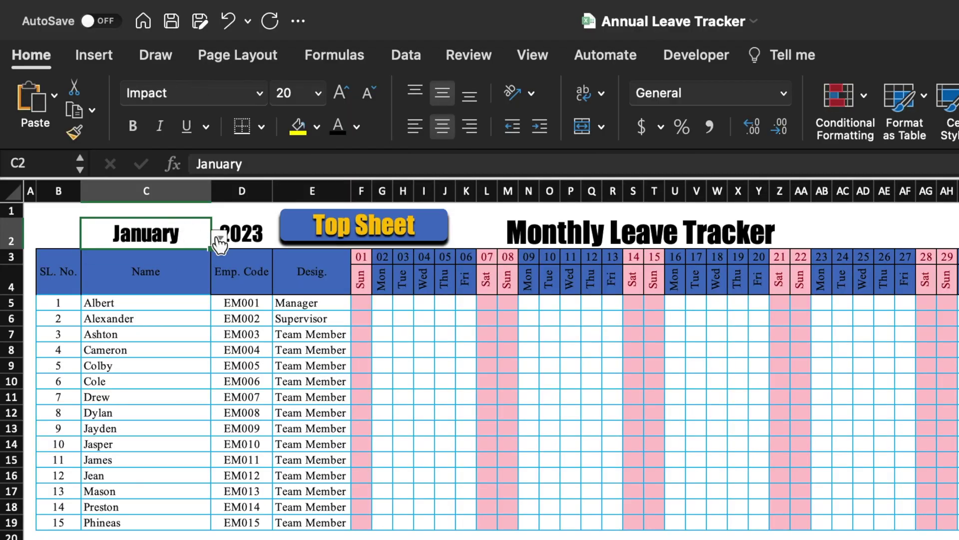
click(156, 171)
click(268, 234)
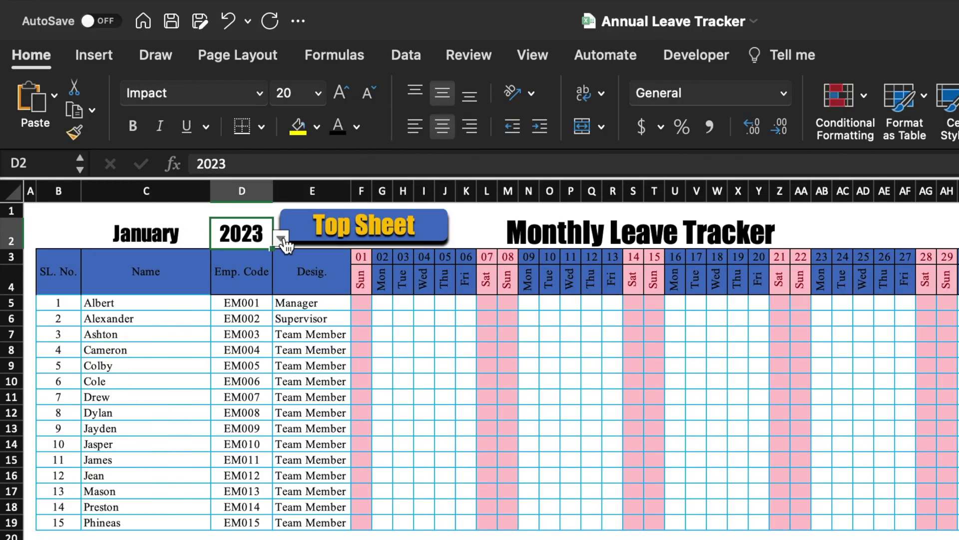
click(283, 240)
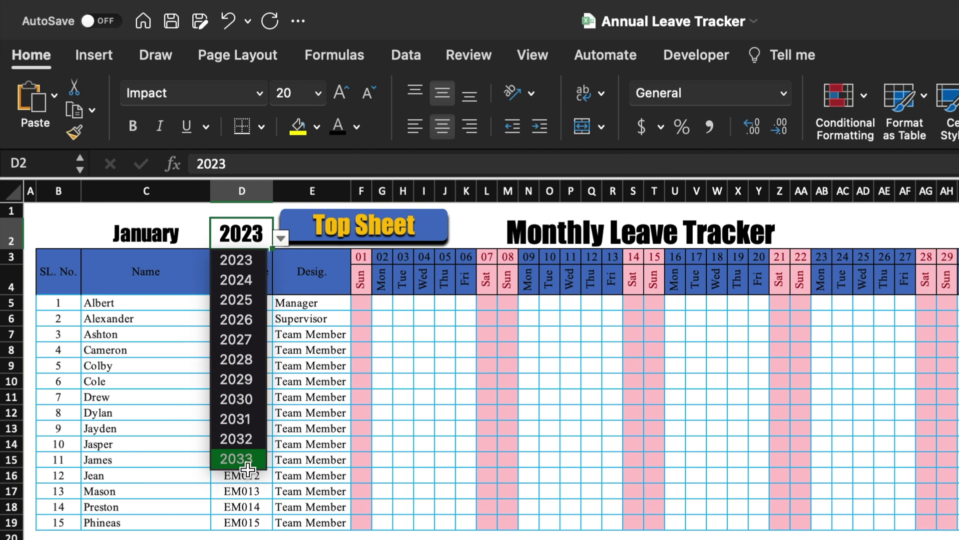
click(180, 234)
click(219, 237)
click(154, 278)
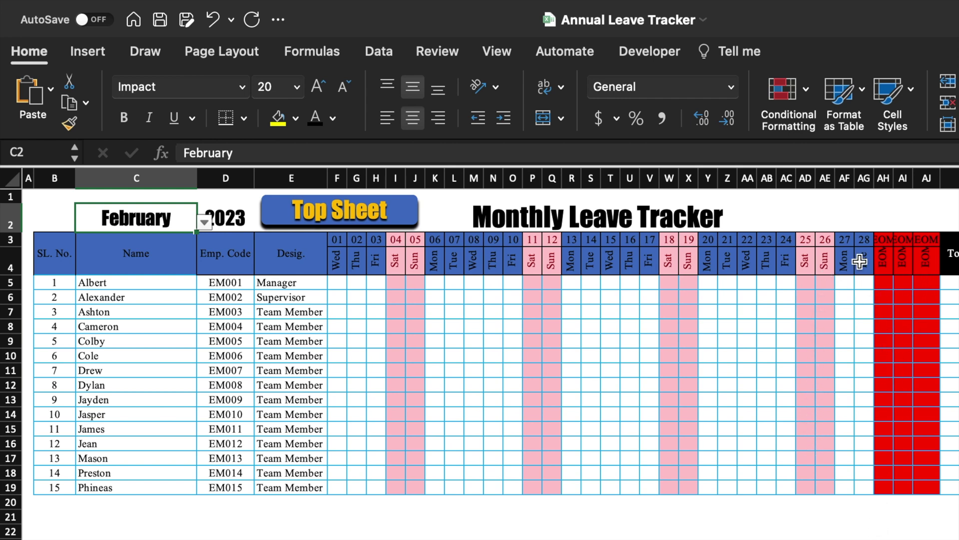
Mark 1 February for the first four employees as A, PL, ML and HD respectively
click(340, 282)
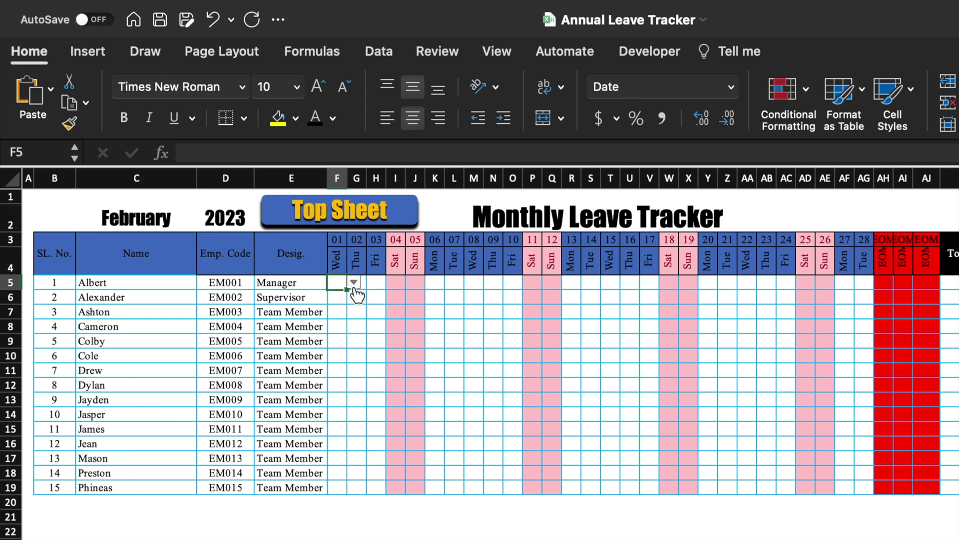
click(354, 282)
click(353, 300)
click(337, 297)
click(354, 297)
click(349, 320)
click(337, 311)
click(353, 311)
click(356, 413)
click(337, 326)
click(354, 326)
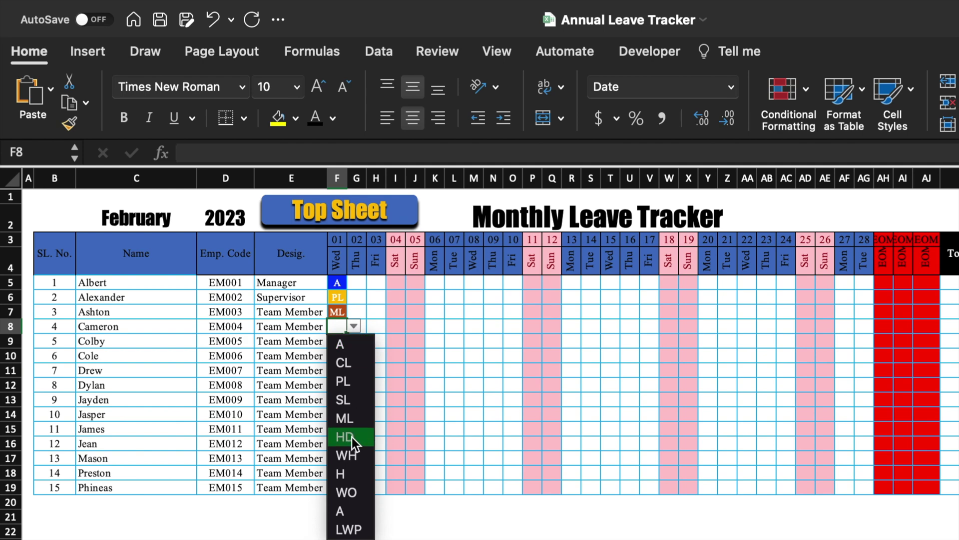
click(345, 434)
Examine the per-employee totals for each leave type and the table of leave codes beside them
click(416, 531)
scroll(416, 531, right, 10)
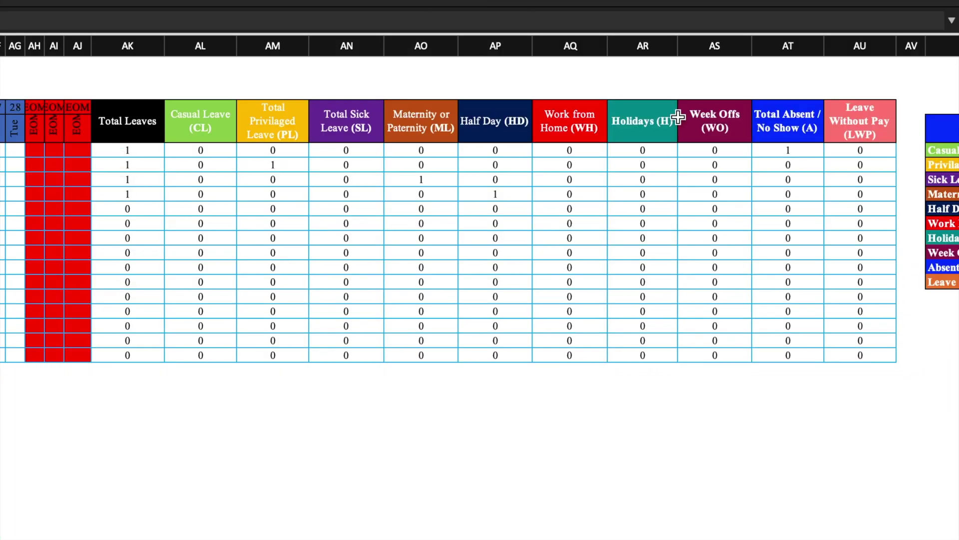
click(391, 414)
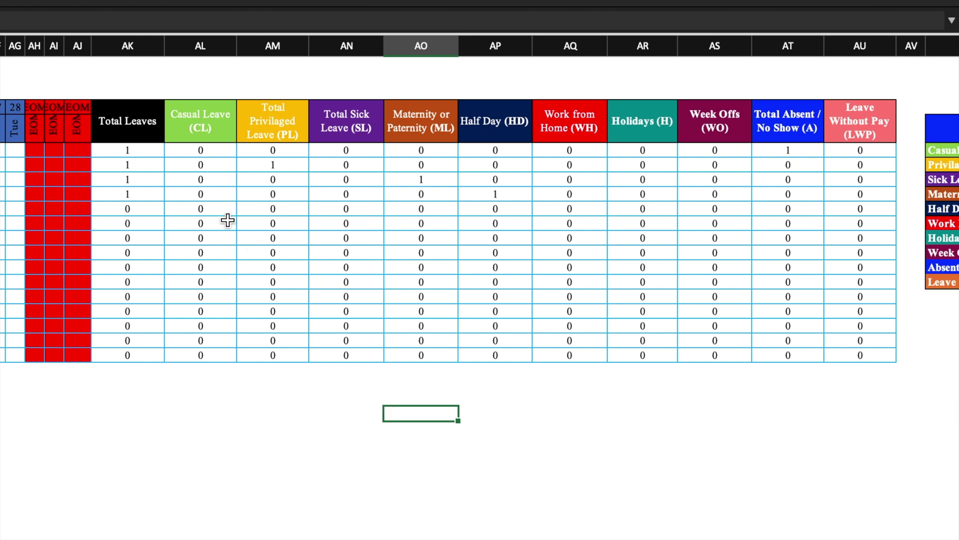
click(133, 118)
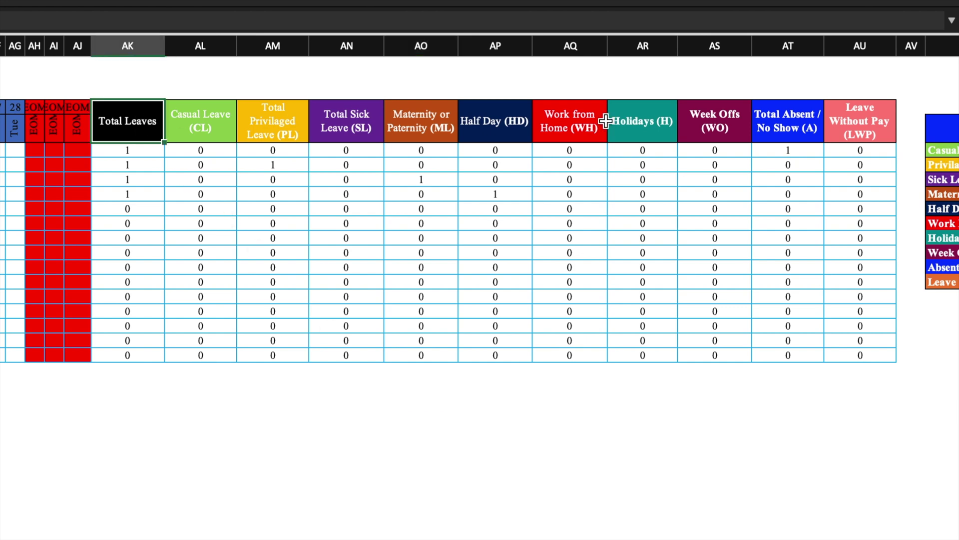
scroll(578, 247, right, 5)
click(683, 515)
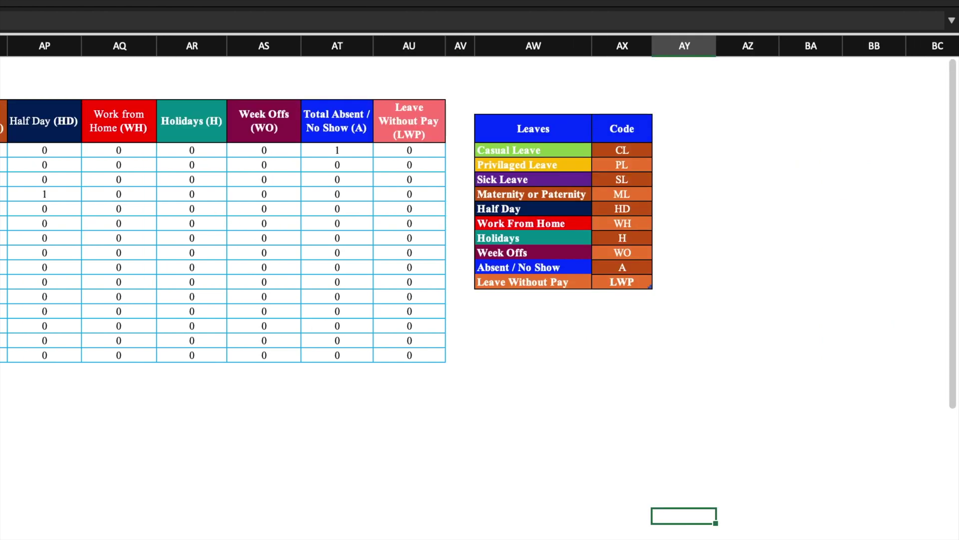
scroll(479, 250, right, 3)
scroll(621, 194, up, 3)
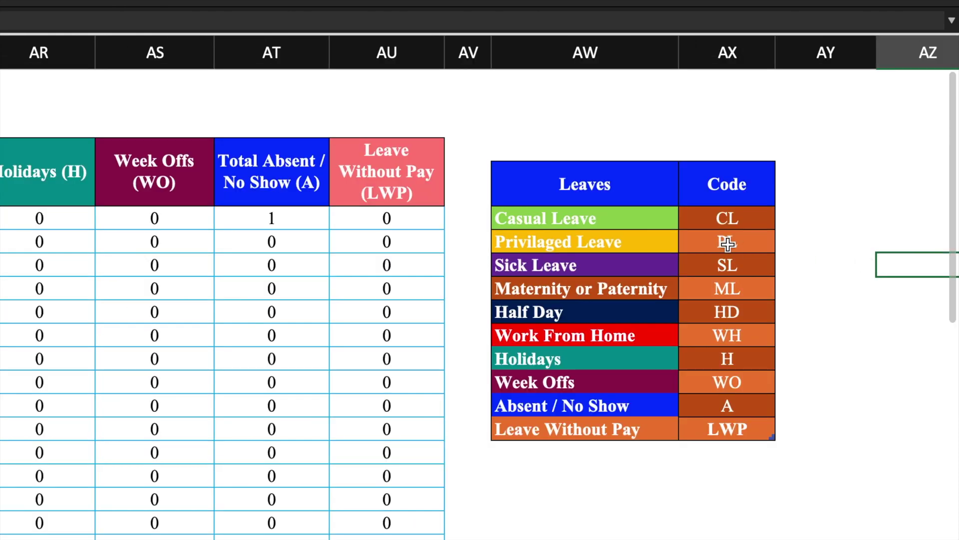
click(621, 195)
click(687, 189)
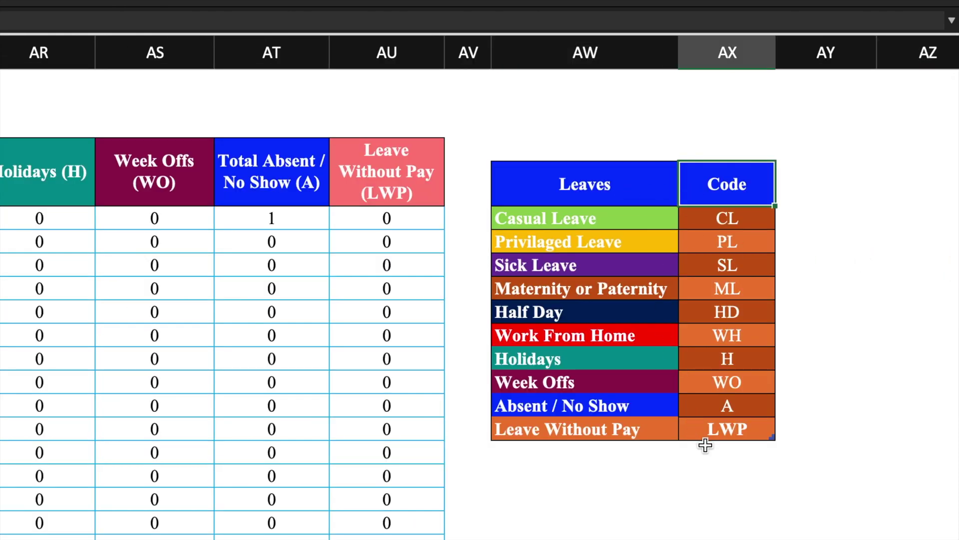
Record sick leave (SL) on 24 February for the first employee in row 5
scroll(706, 445, down, 3)
click(29, 120)
click(66, 122)
click(142, 122)
click(215, 121)
click(300, 114)
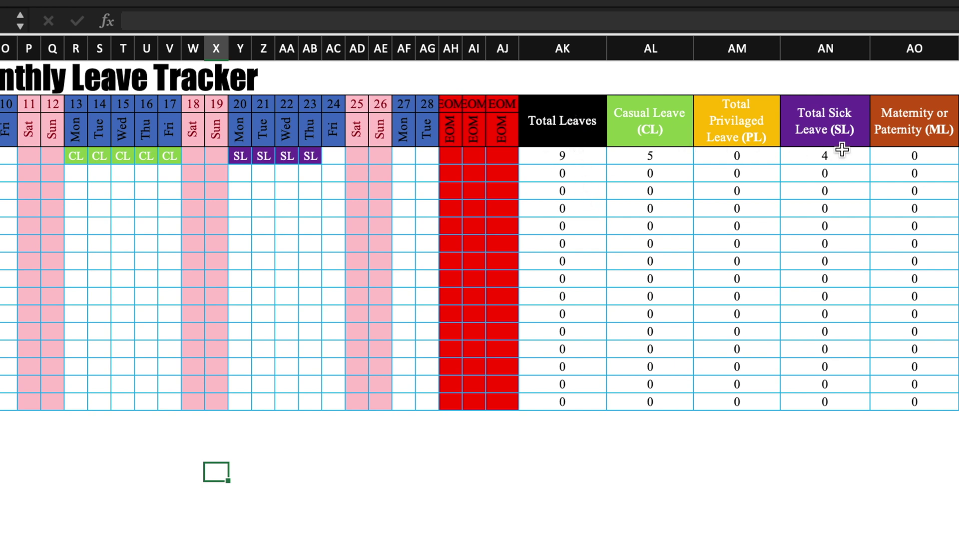
click(331, 159)
click(439, 420)
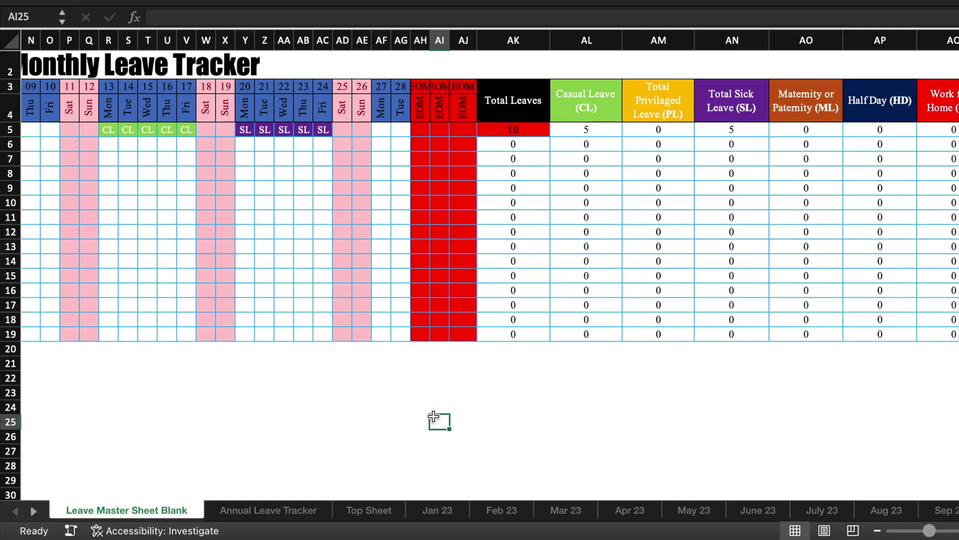
Look through the monthly sheets from Jan 23 to July 23, the Annual Leave Tracker and the Top Sheet
click(433, 510)
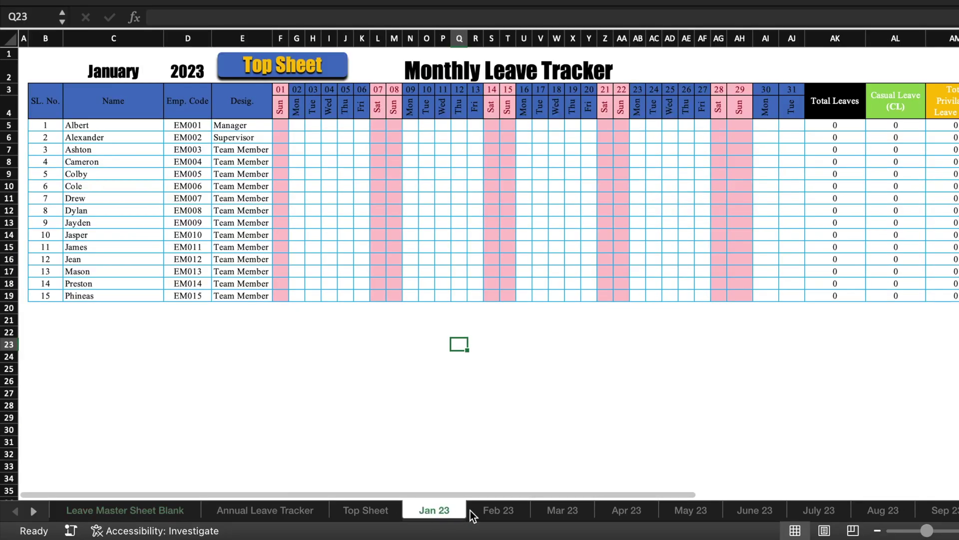
click(502, 510)
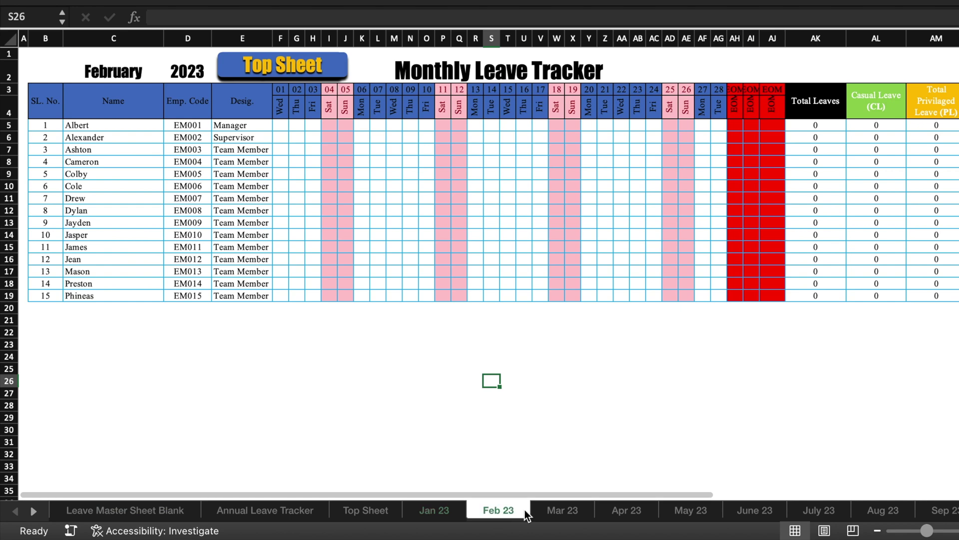
click(570, 510)
click(755, 508)
click(817, 508)
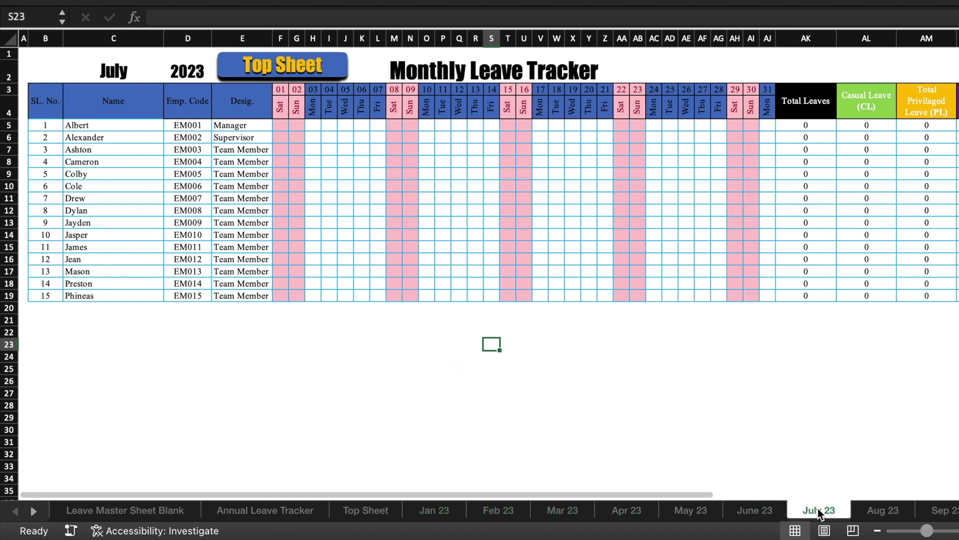
click(263, 408)
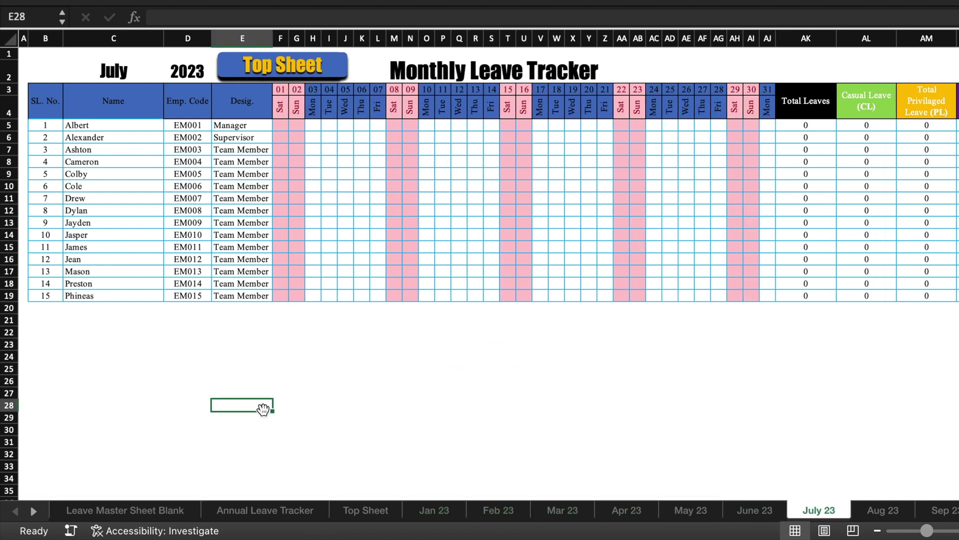
click(273, 511)
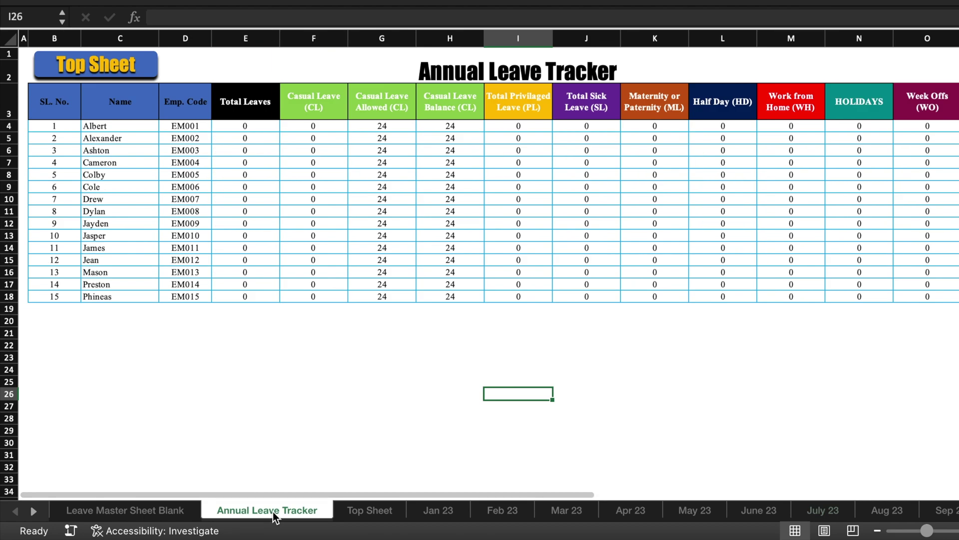
click(369, 510)
click(224, 420)
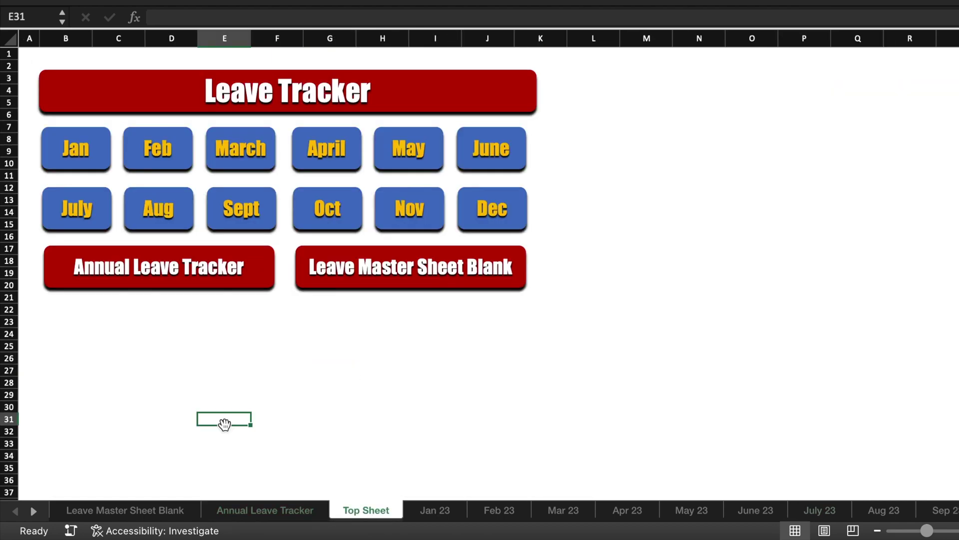
From Leave Master Sheet Blank, test the Top Sheet navigation links to the August, Annual Leave Tracker and June sheets
click(159, 510)
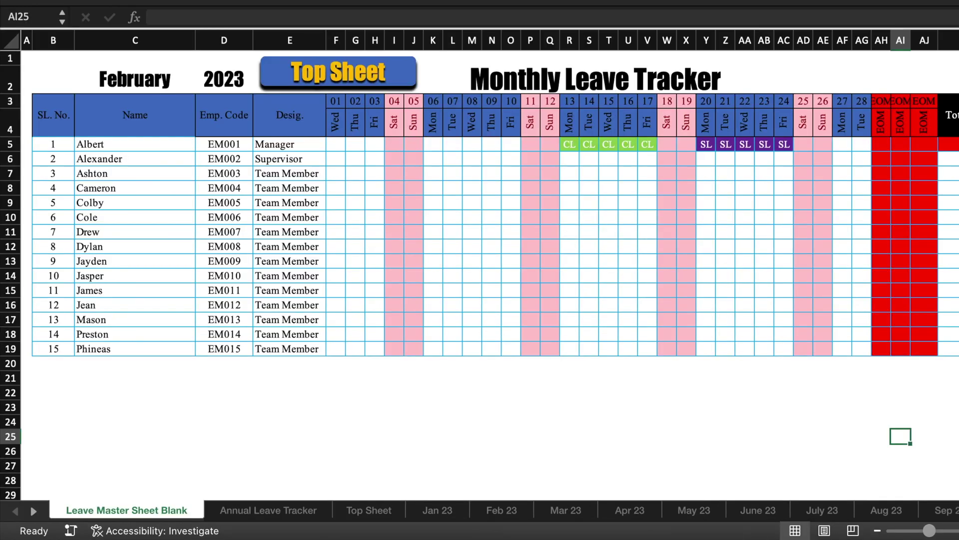
click(394, 377)
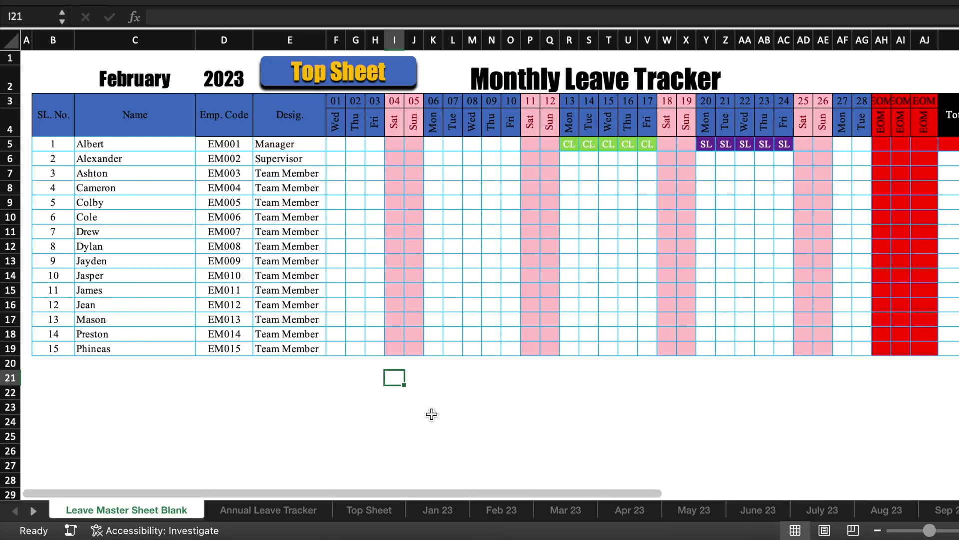
click(432, 408)
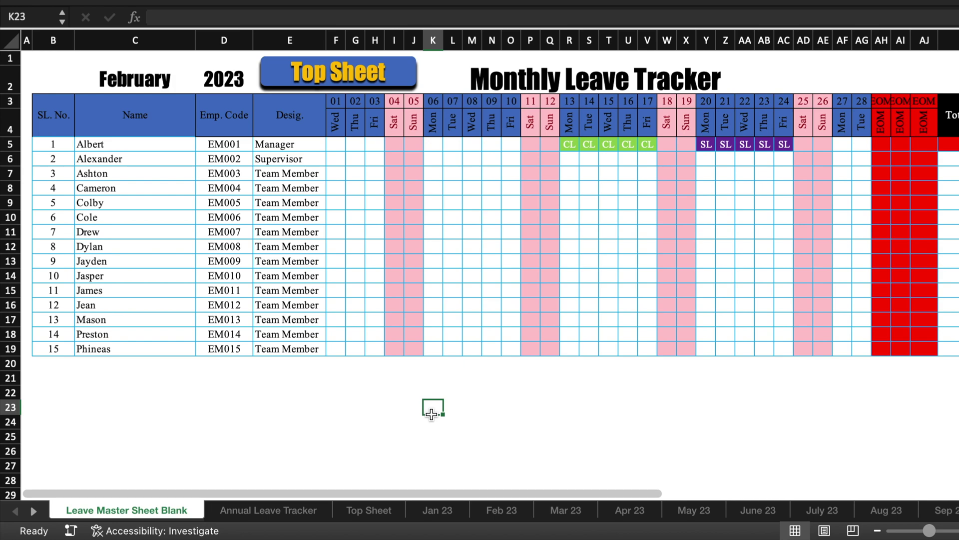
click(400, 81)
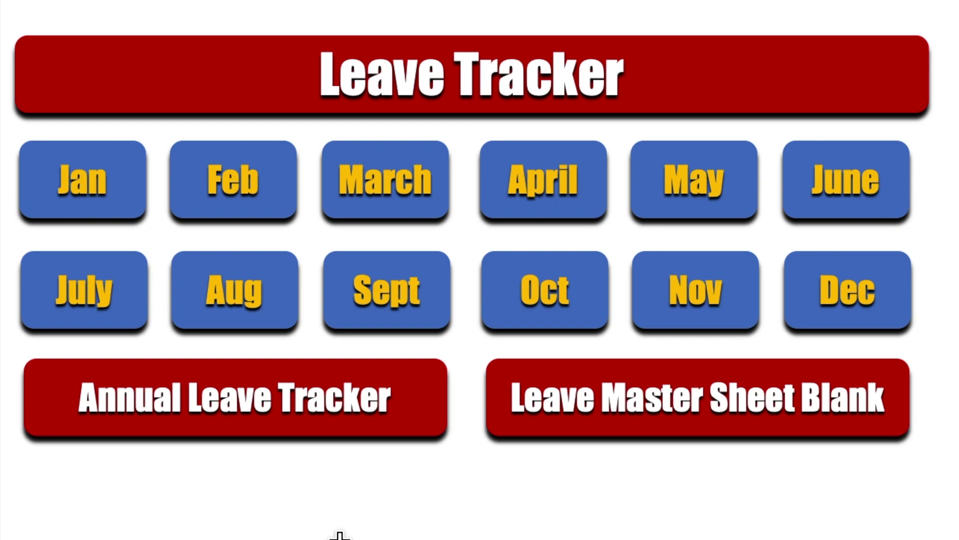
click(235, 290)
click(284, 61)
click(234, 398)
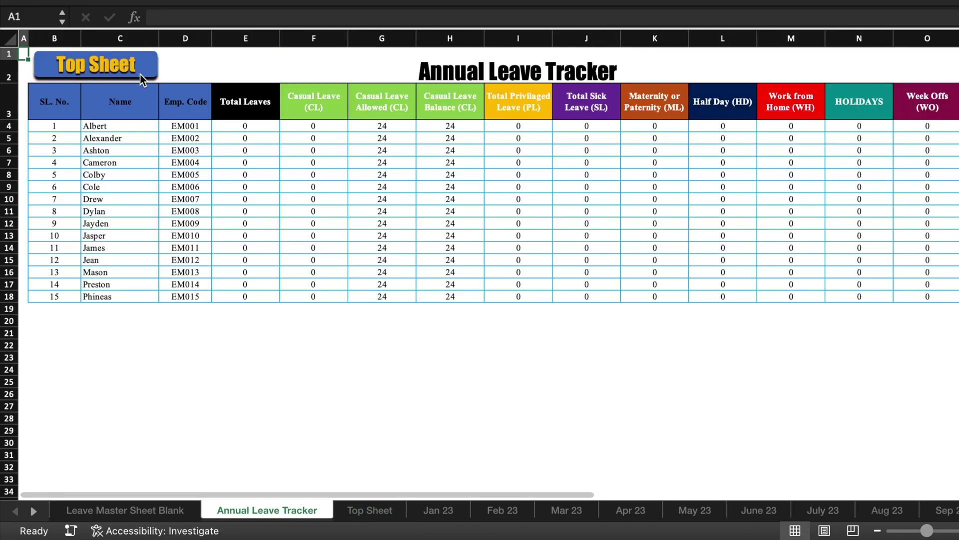
click(135, 70)
click(846, 179)
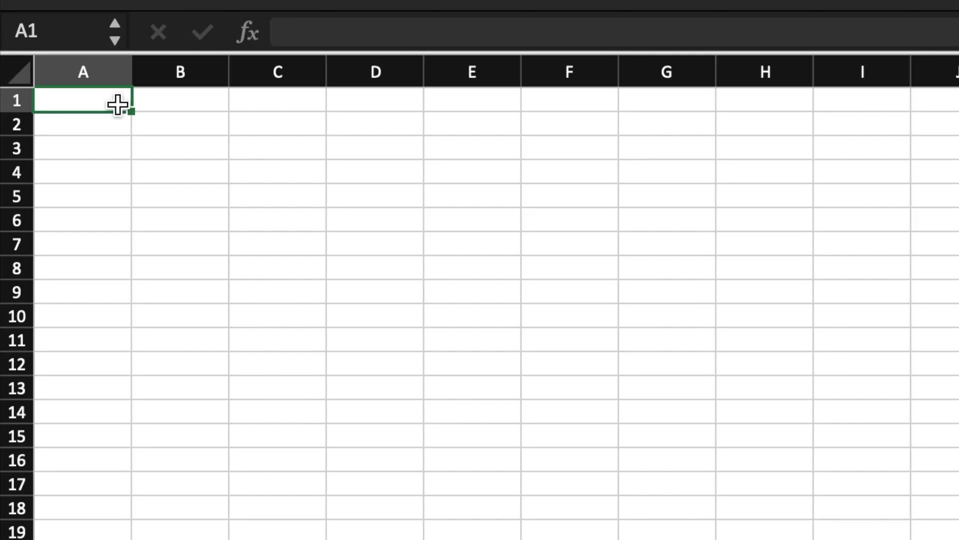
In the new workbook, enter abc, Master Sheet Blank, Annual Leave Tracker and Top Sheet in cells A1 to A4
text(abc)
double_click(104, 125)
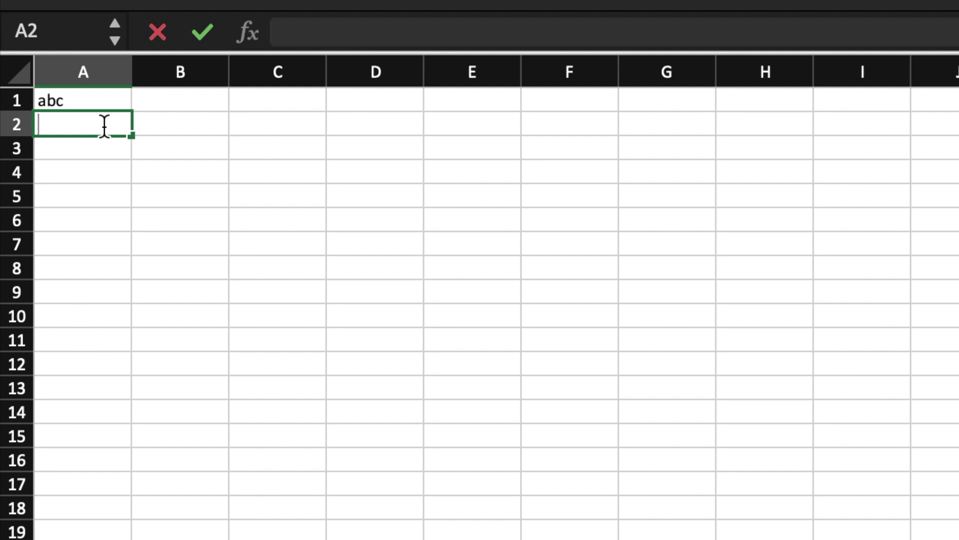
key(Escape)
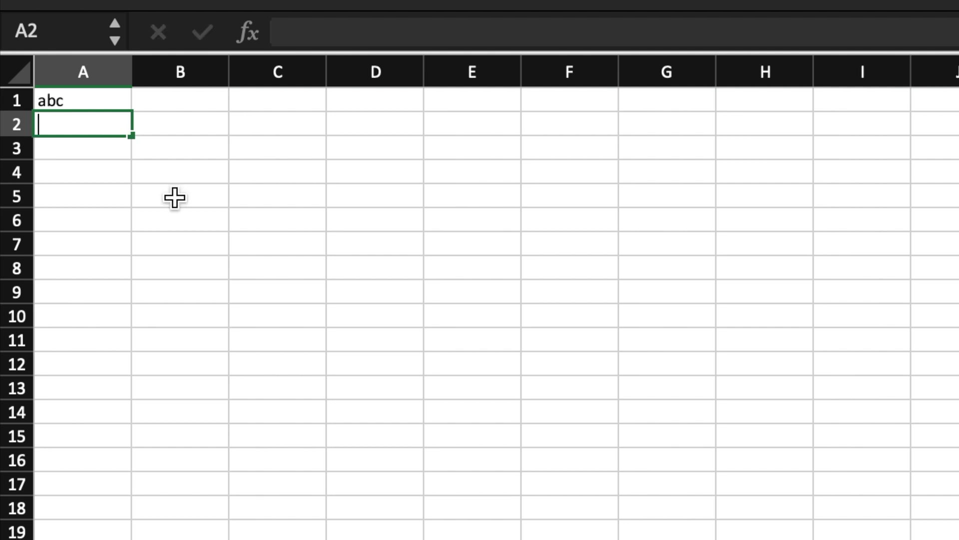
text(Master Sheet Blank)
key(Return)
text(Annual Leave Tracker)
key(Return)
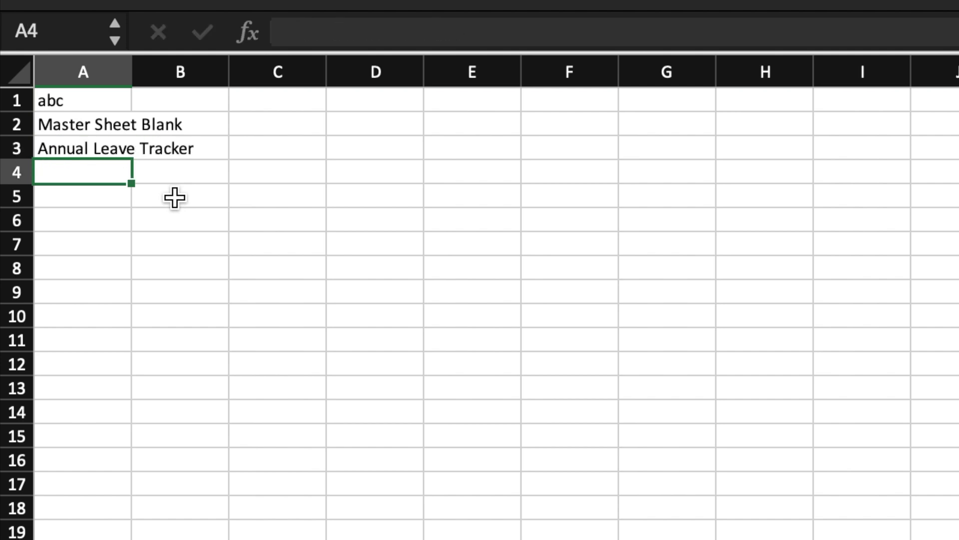
text(Top Sheet)
key(Return)
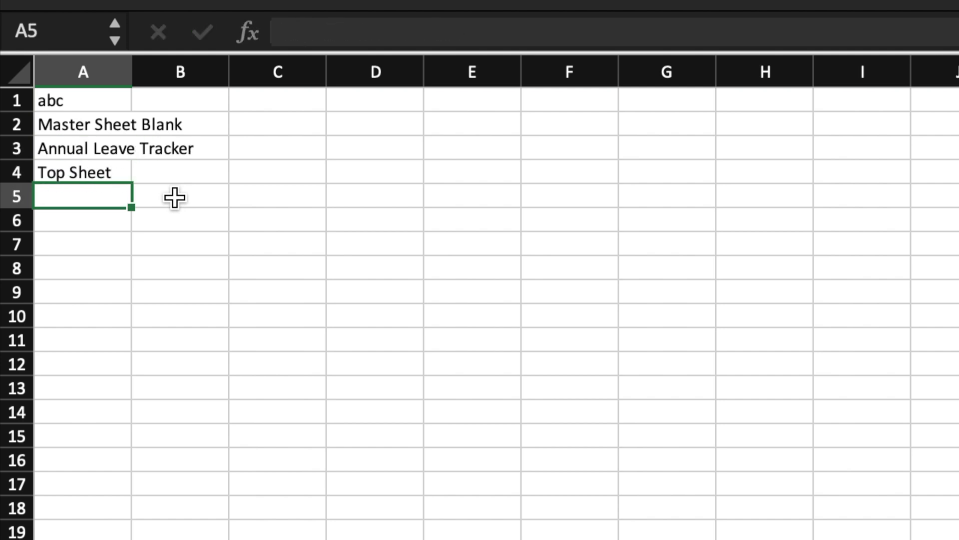
Enter Jan in A5, fill the months down through Dec in A16, and autofit column A
text(Jan)
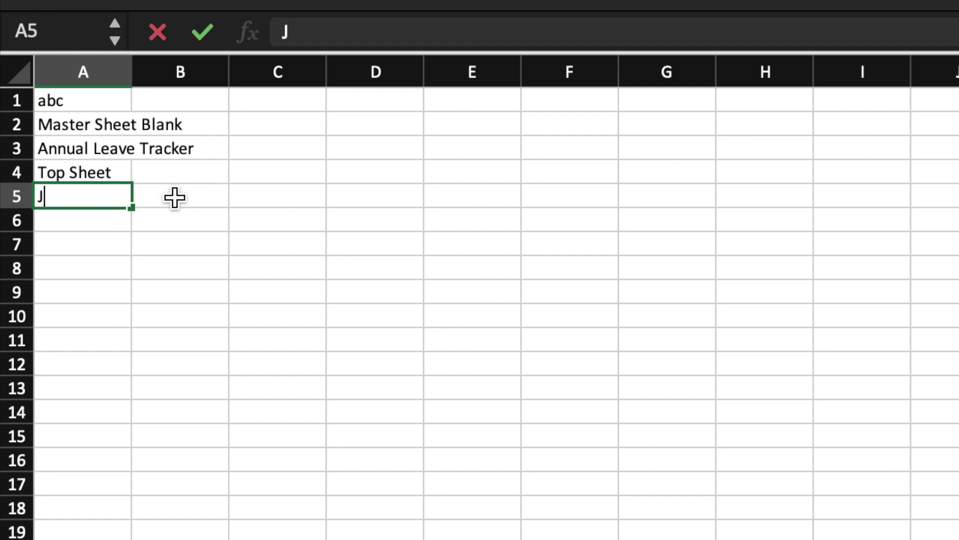
key(ctrl+Return)
drag(129, 208, 129, 464)
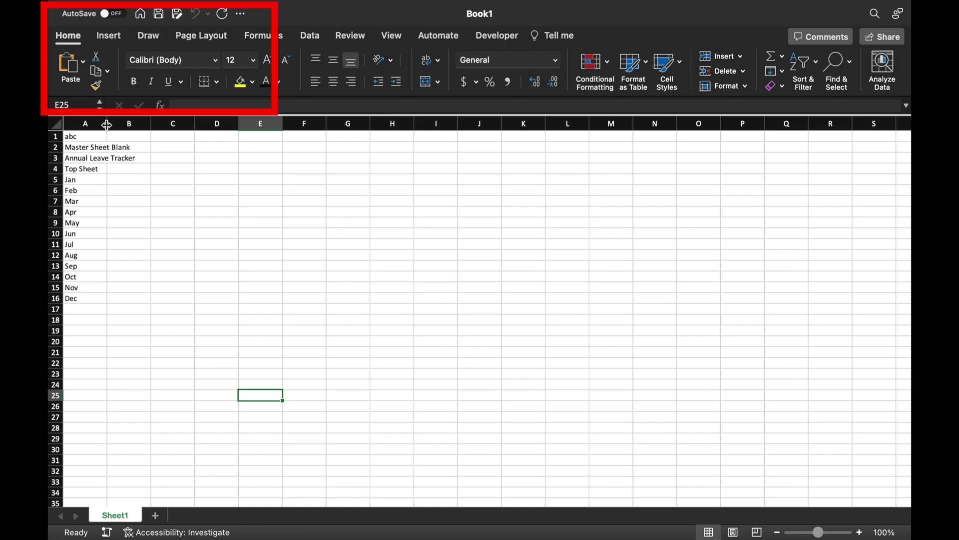
double_click(107, 123)
Create a PivotTable from Sheet1 A1:A16 on a new worksheet, with the abc field as its filter
click(120, 135)
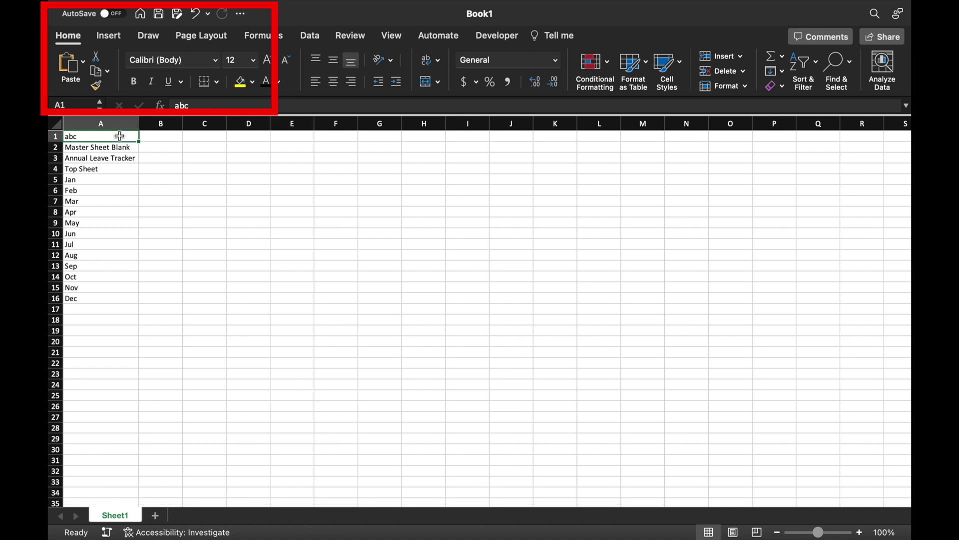
click(109, 35)
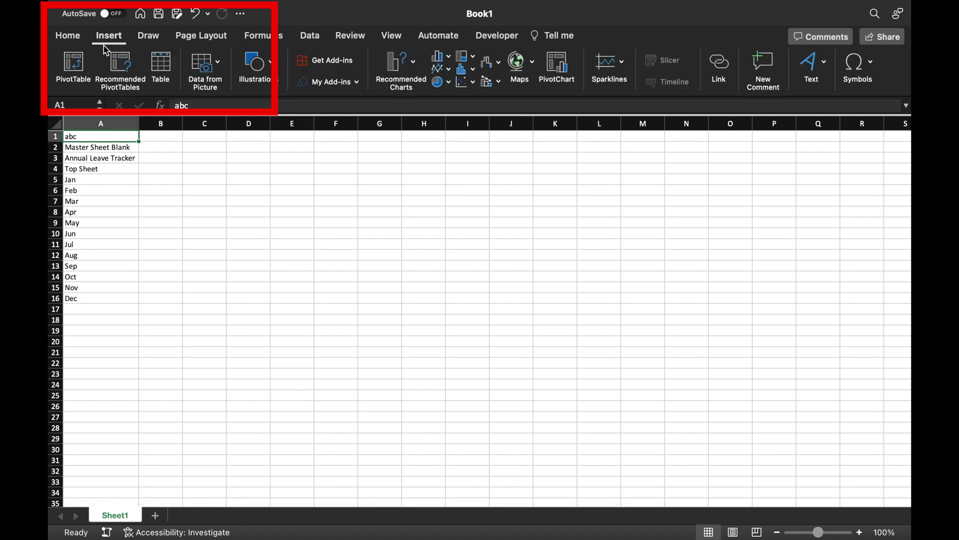
click(72, 65)
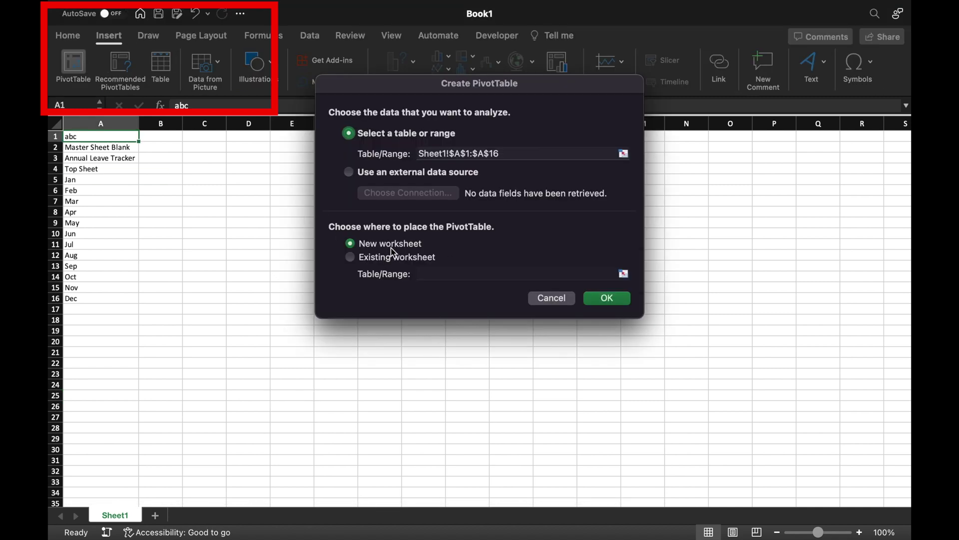
click(606, 298)
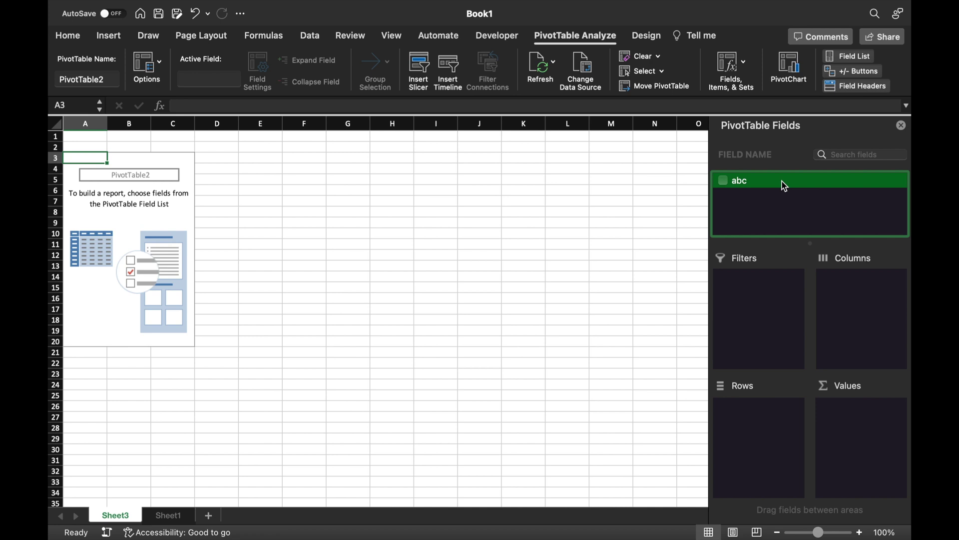
drag(782, 183, 759, 300)
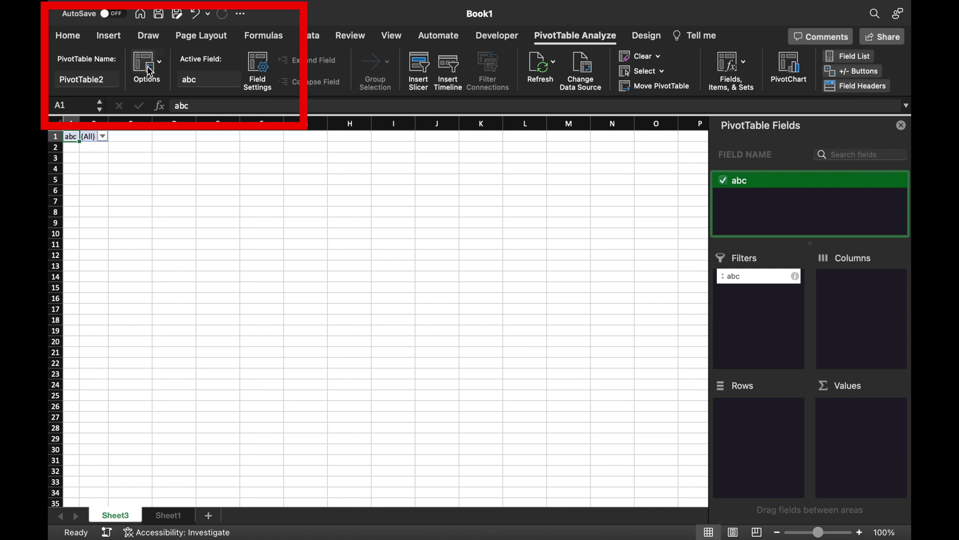
Generate a separate sheet for each item of the abc filter with Show Report Filter Pages, and delete Sheet3 and Sheet1
click(160, 62)
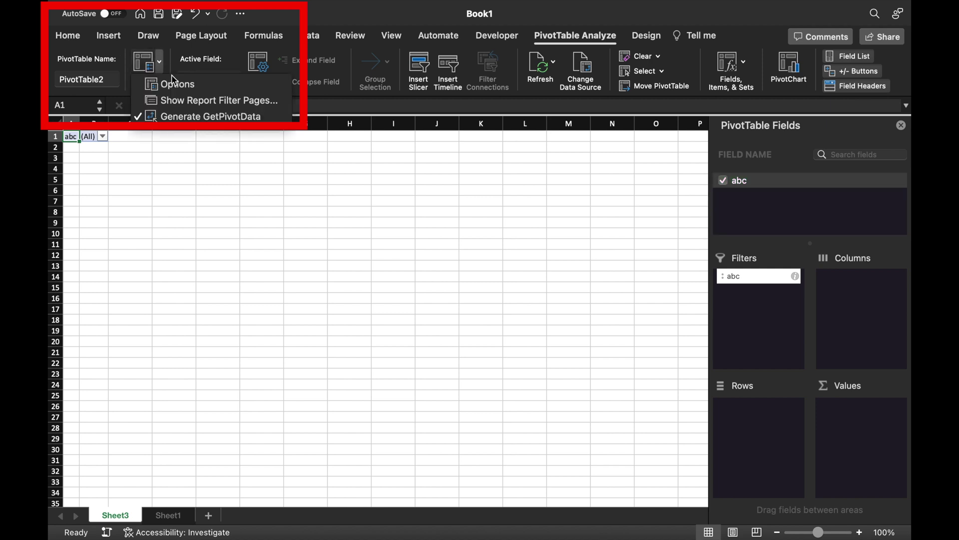
click(198, 100)
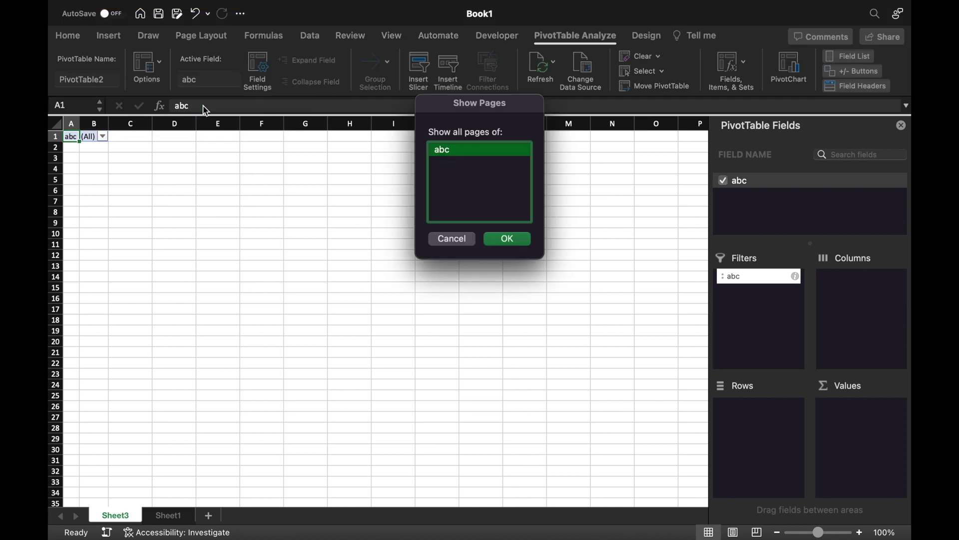
click(518, 242)
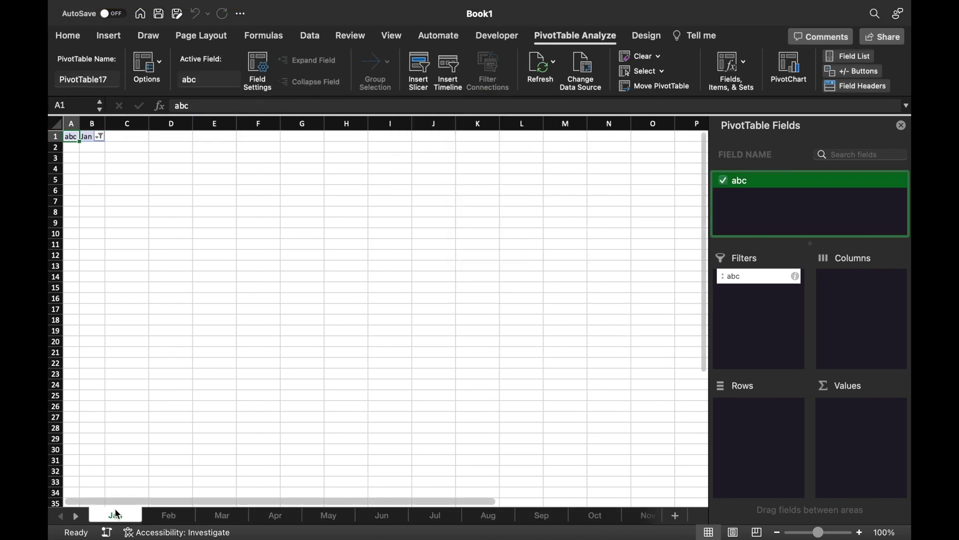
click(76, 516)
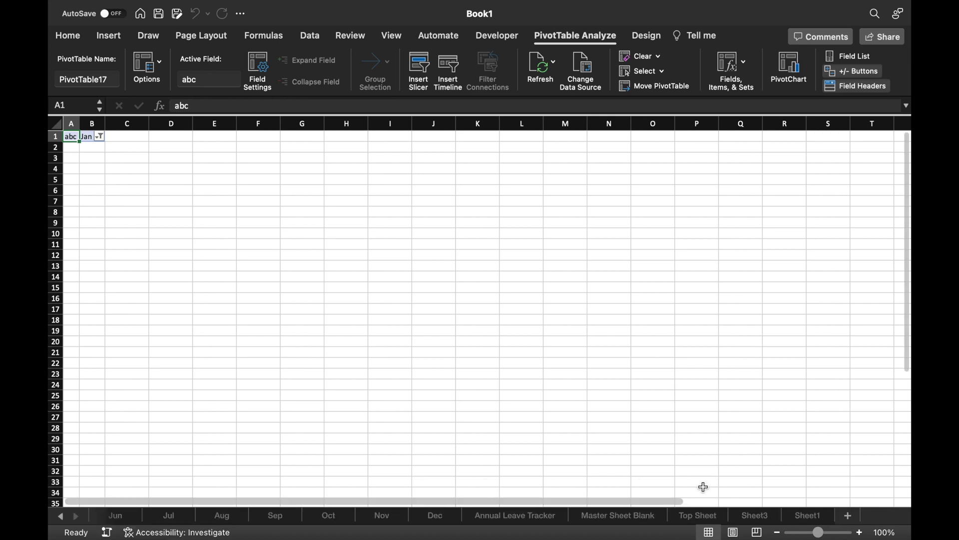
click(761, 517)
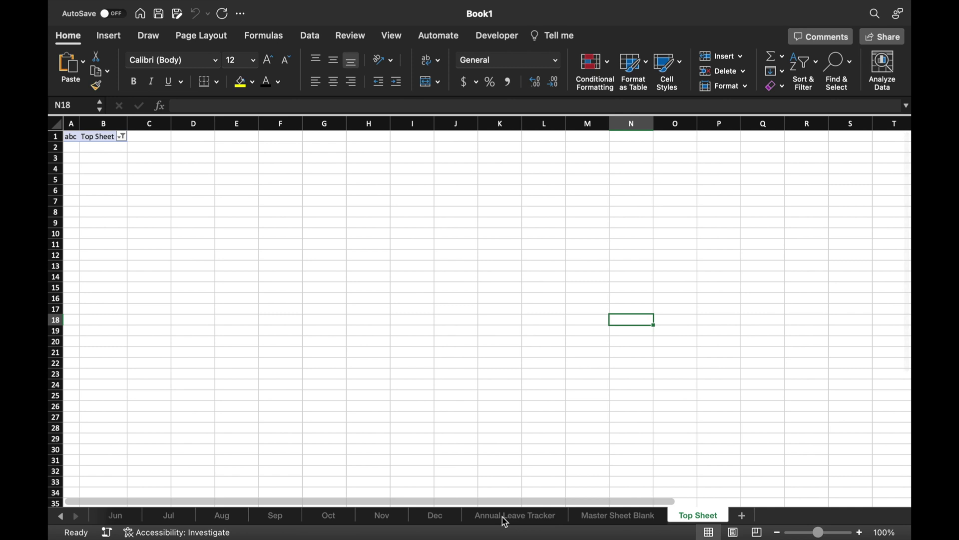
Move the Annual Leave Tracker, Master Sheet Blank and Top Sheet sheets together in front of Jan
click(506, 522)
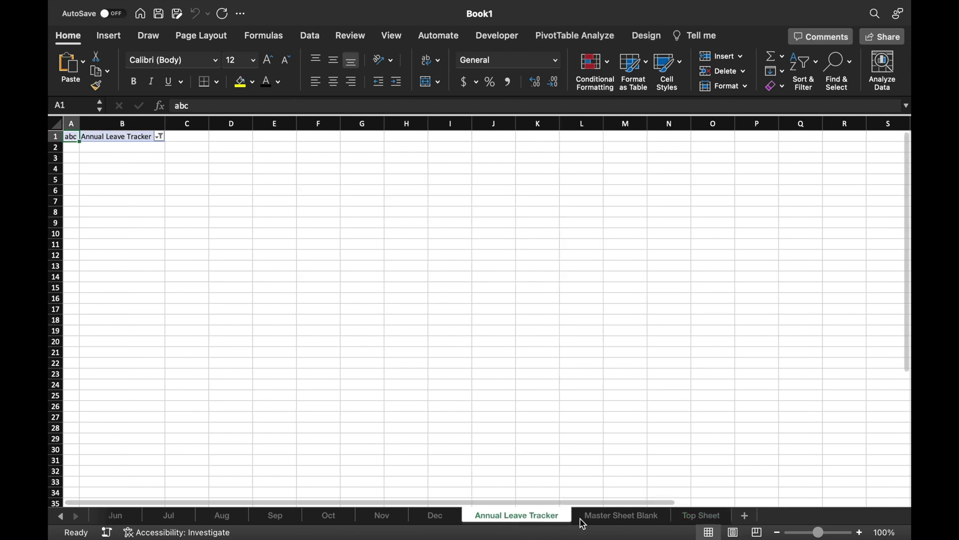
shift+click(594, 523)
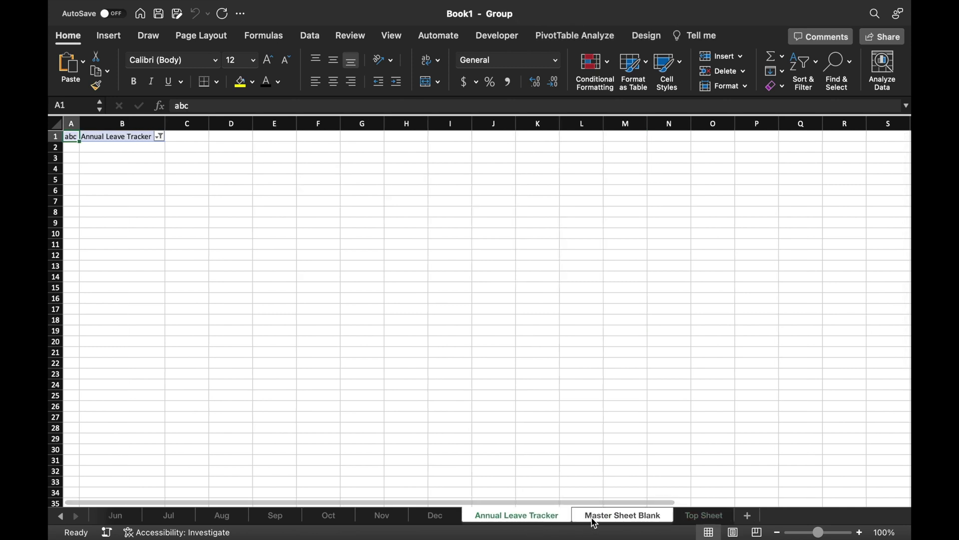
shift+click(699, 517)
click(254, 427)
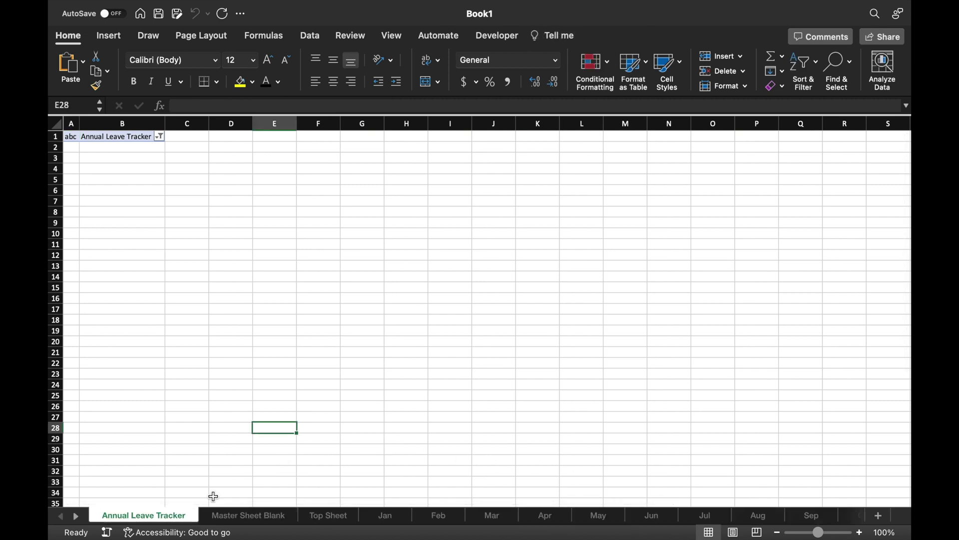
Group all sheets from Annual Leave Tracker through Dec and hide their gridlines
click(173, 520)
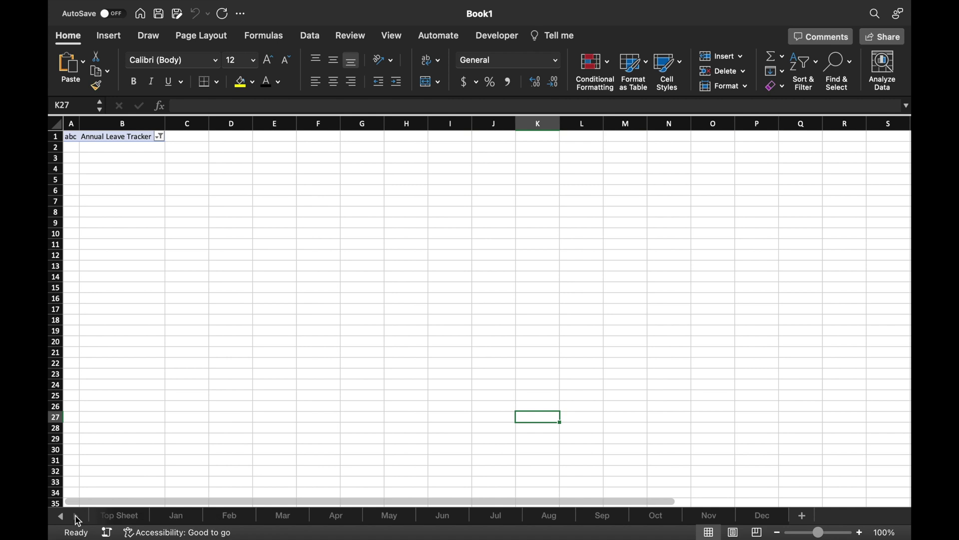
shift+click(75, 515)
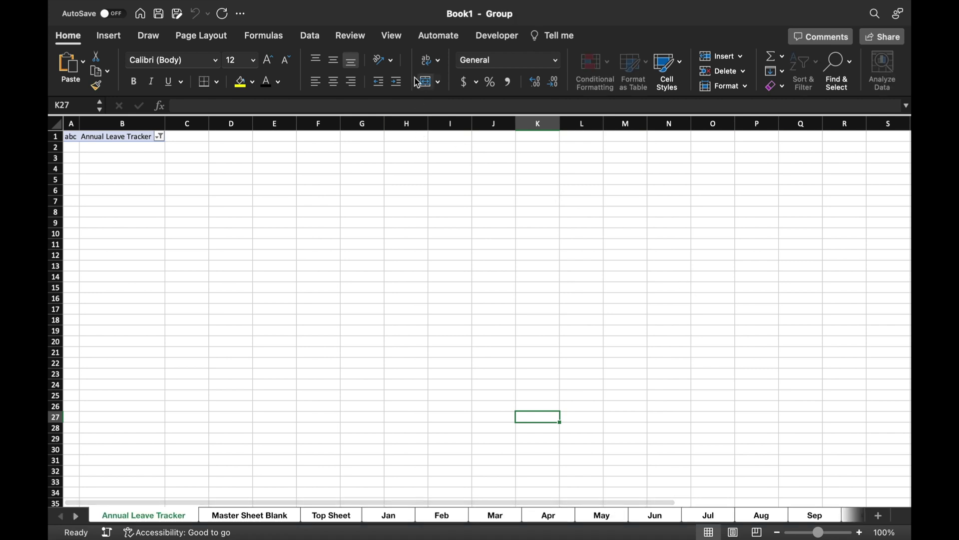
click(392, 35)
click(402, 65)
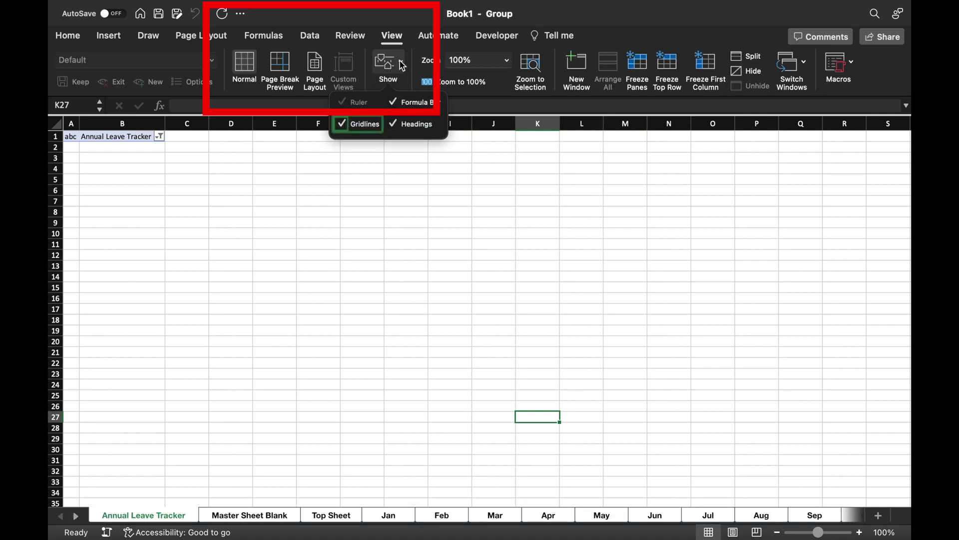
click(341, 123)
click(231, 178)
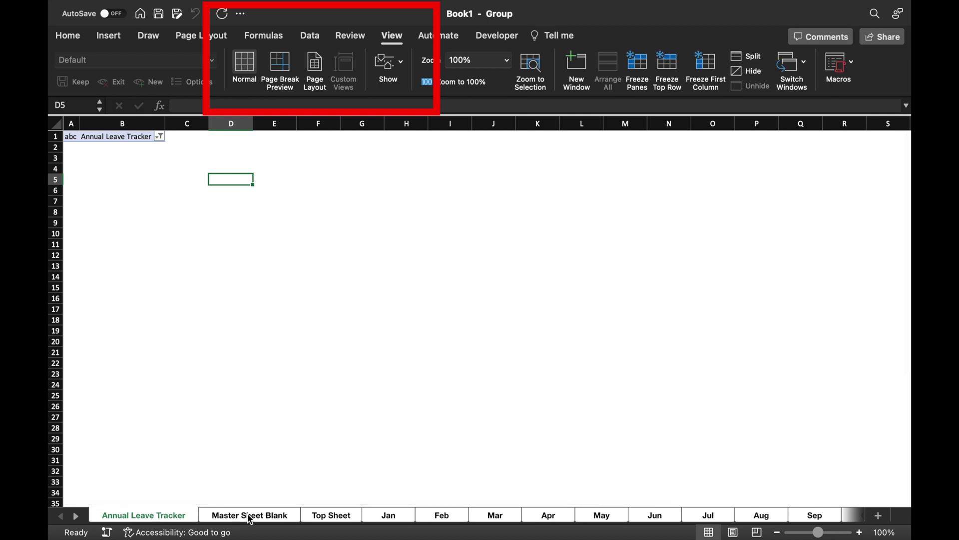
Clear all cells across the grouped sheets, and check the individual sheets from Master Sheet Blank through Apr
click(55, 123)
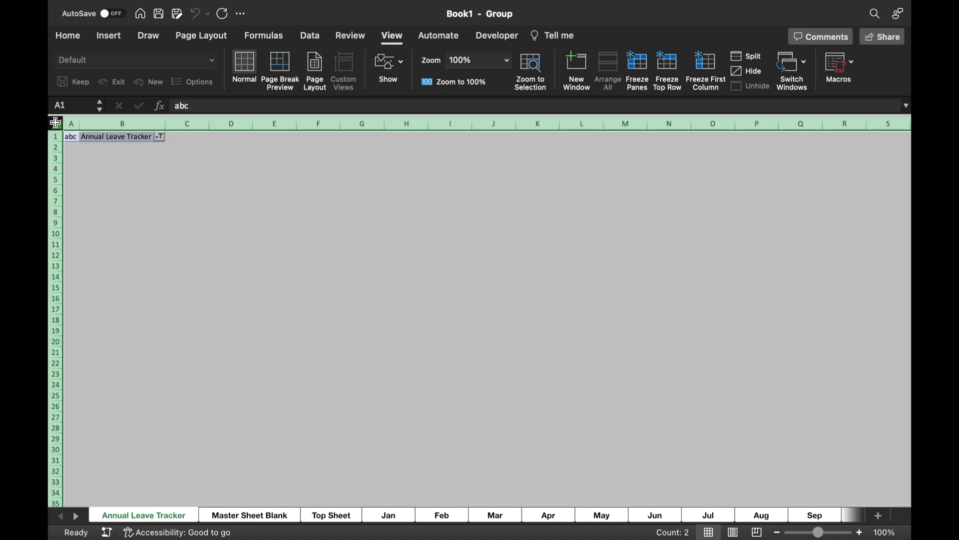
click(275, 243)
click(263, 515)
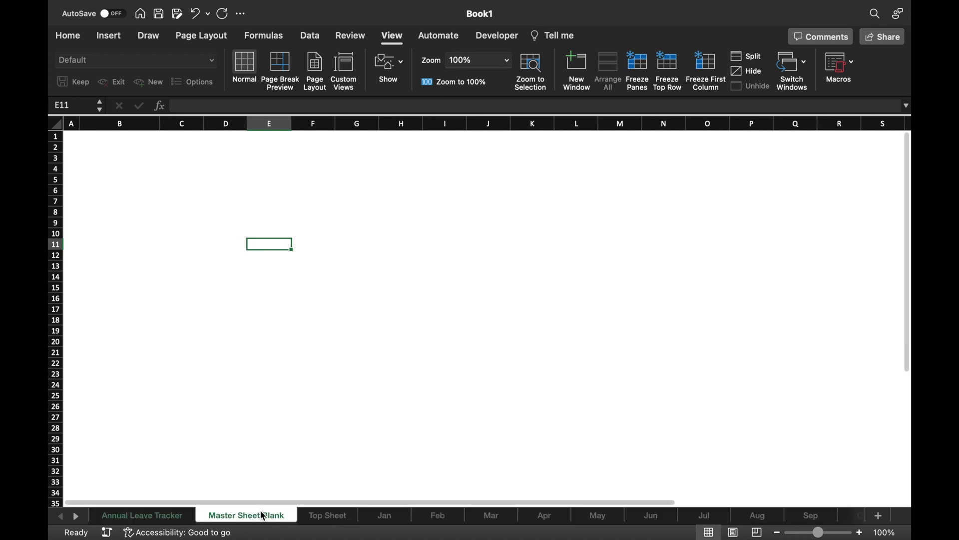
click(318, 515)
click(383, 517)
click(438, 519)
click(490, 519)
click(545, 521)
click(142, 515)
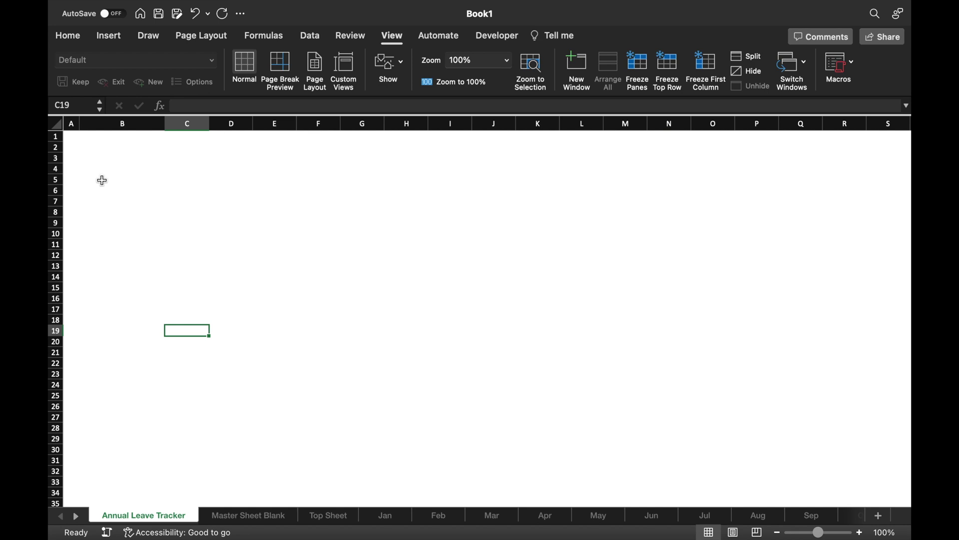
Add a list data validation to C2 of the Annual Leave Tracker with the months JANUARY through DECEMBER as its source
click(413, 399)
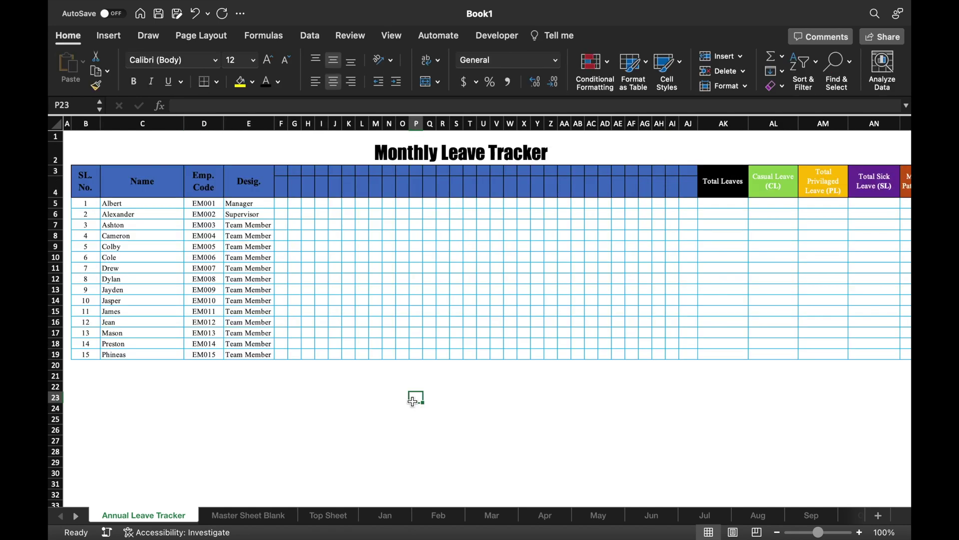
click(147, 157)
click(309, 35)
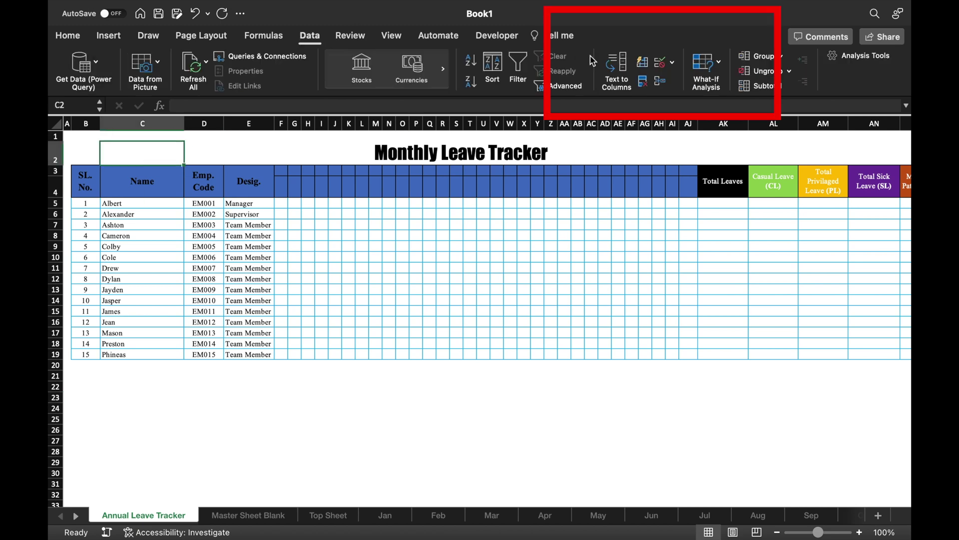
click(673, 63)
click(699, 81)
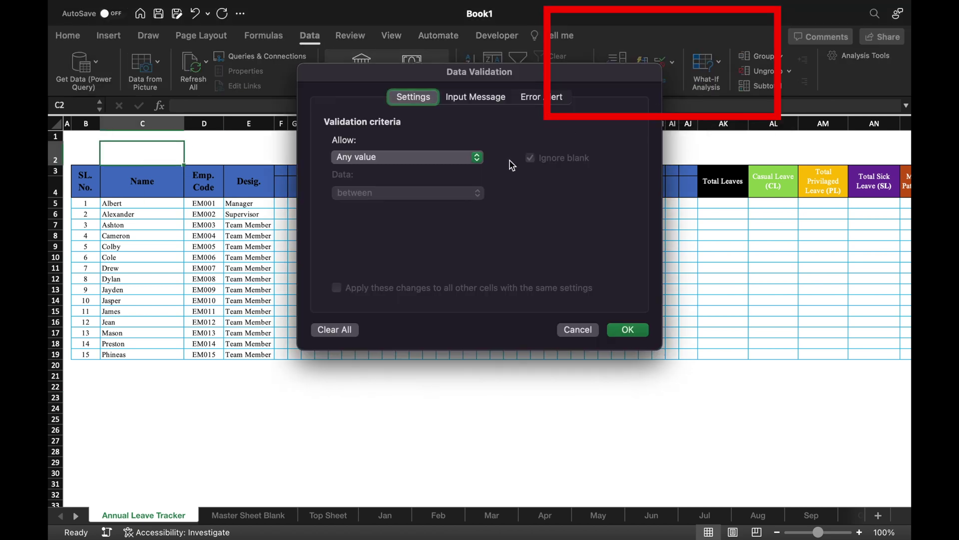
click(481, 160)
click(423, 204)
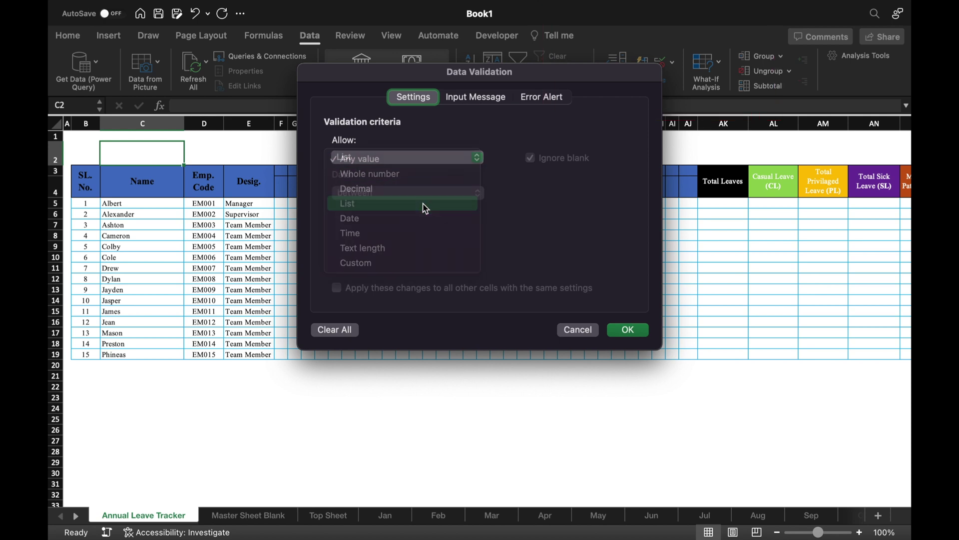
click(432, 227)
text(JANUARY)
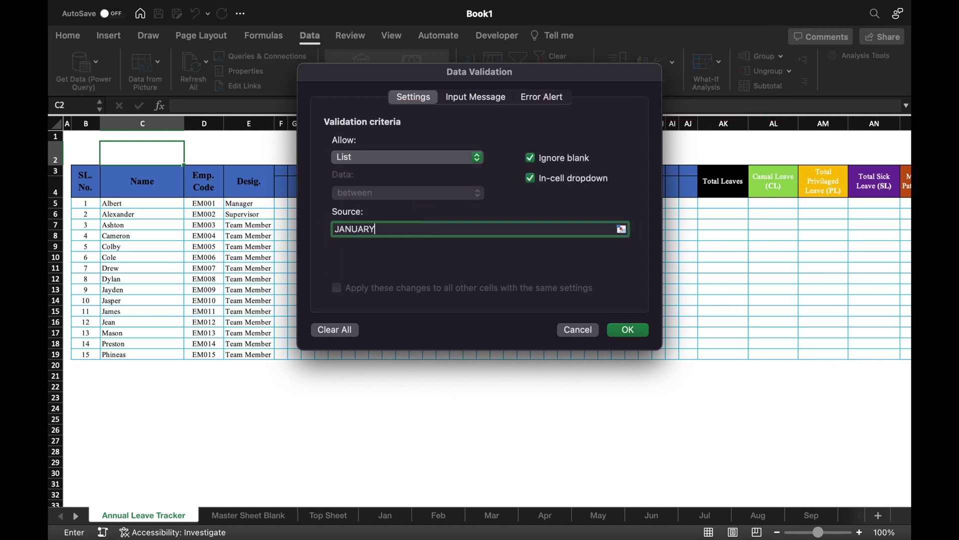
text(,FEBRUARY,MARCH,APRIL,MAY,JUNE,JULY,AUGUST,SEPTEMBER,OCTOBER,NOVEMBER,DECEMBER)
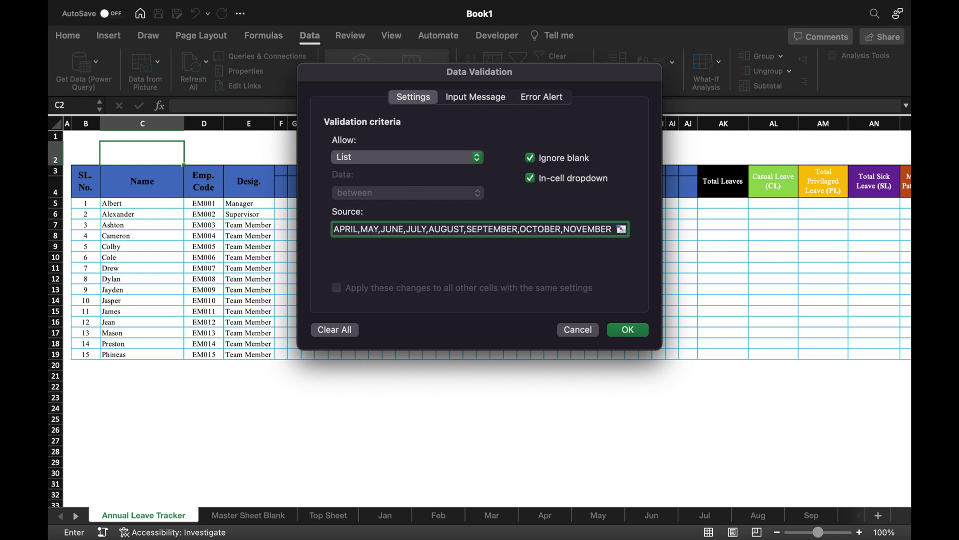
click(635, 328)
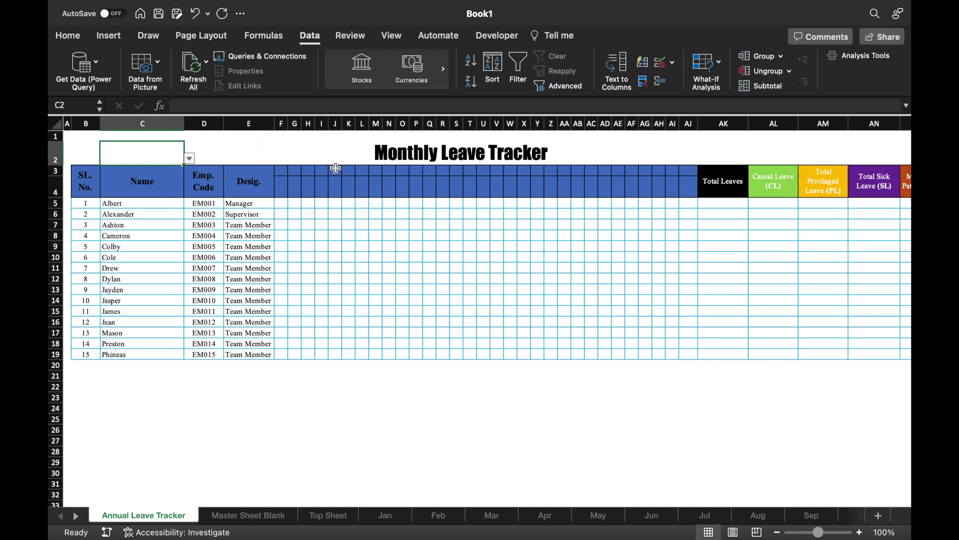
Choose FEBRUARY in C2's dropdown, and format C2:D2 in the Impact font with enlarged text
click(190, 158)
click(130, 178)
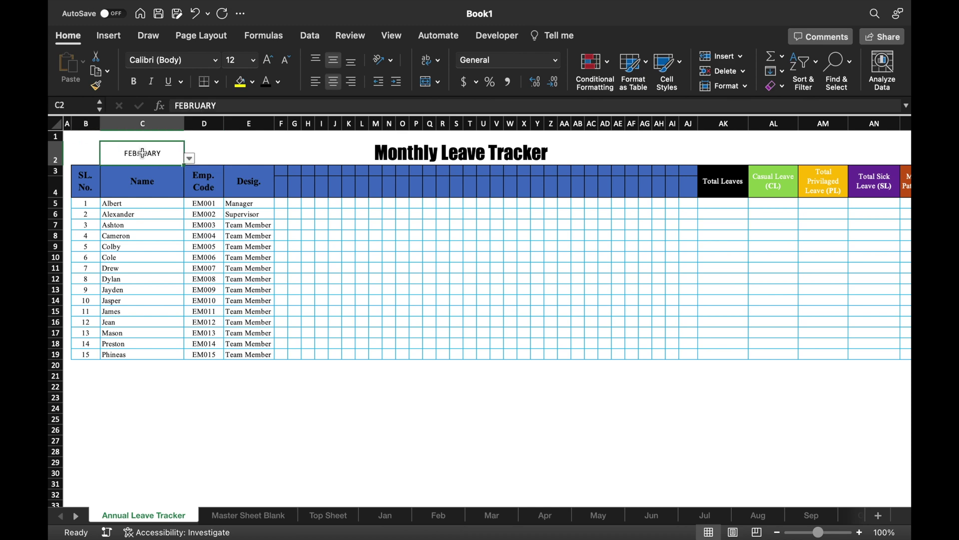
drag(142, 153, 197, 154)
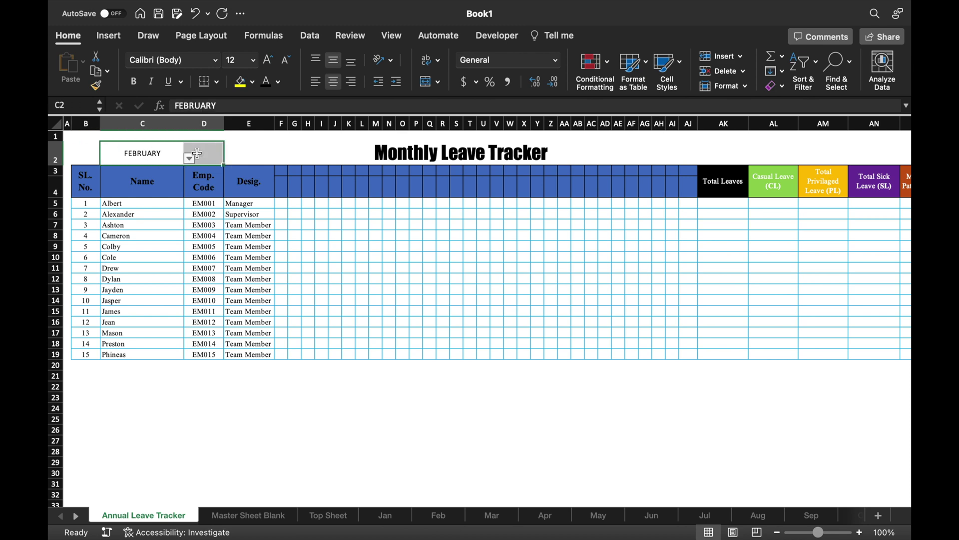
click(216, 60)
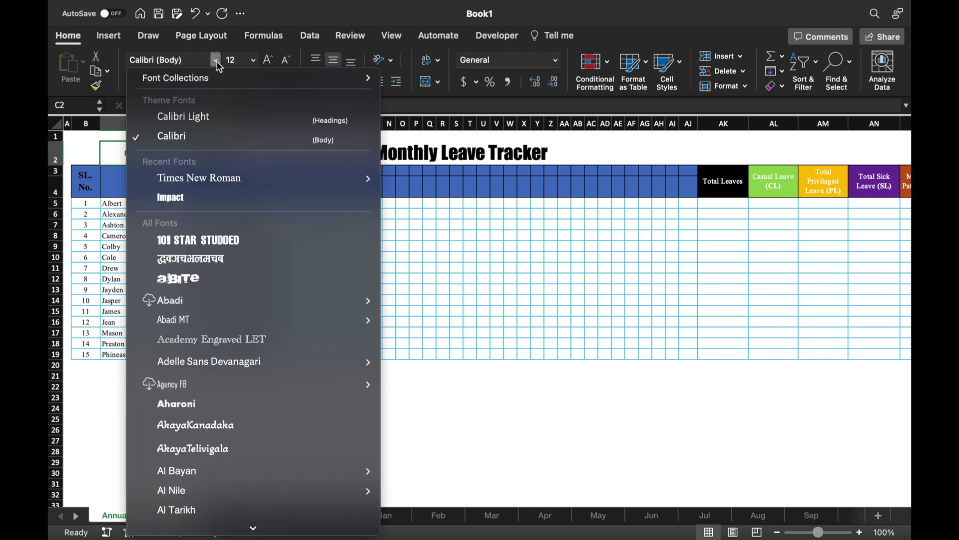
click(170, 197)
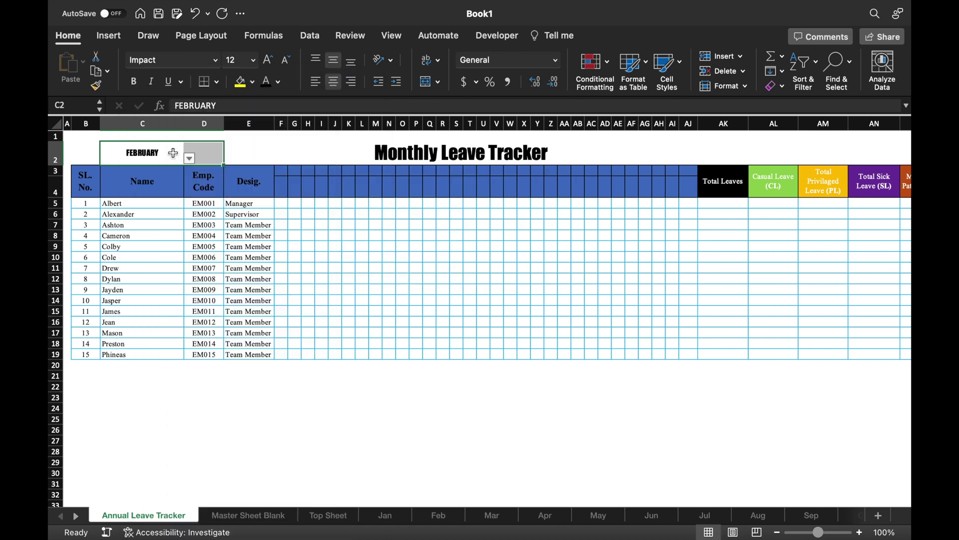
click(269, 60)
Add a list data validation to D2 with the years 2023 through 2033 as its comma-separated source
click(207, 154)
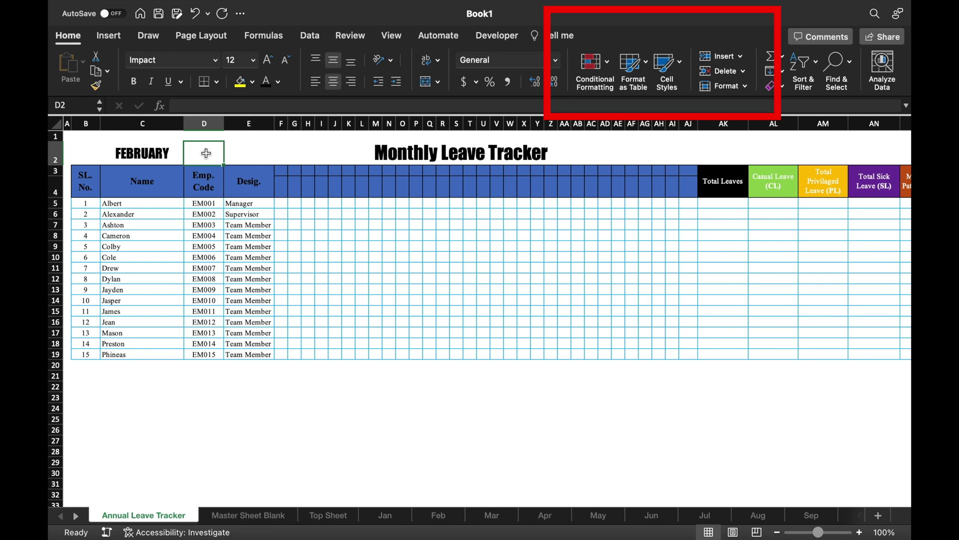
click(310, 35)
click(674, 62)
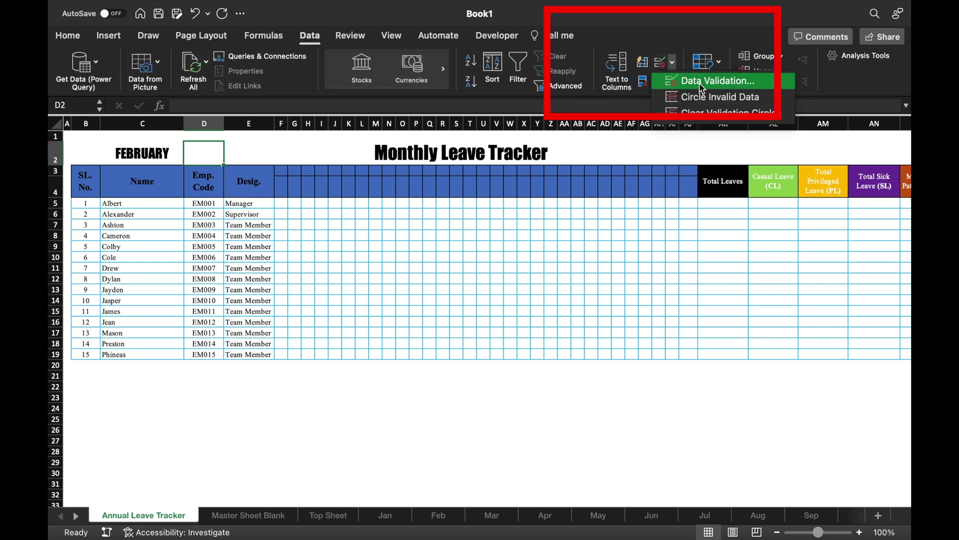
click(717, 80)
click(475, 159)
click(414, 208)
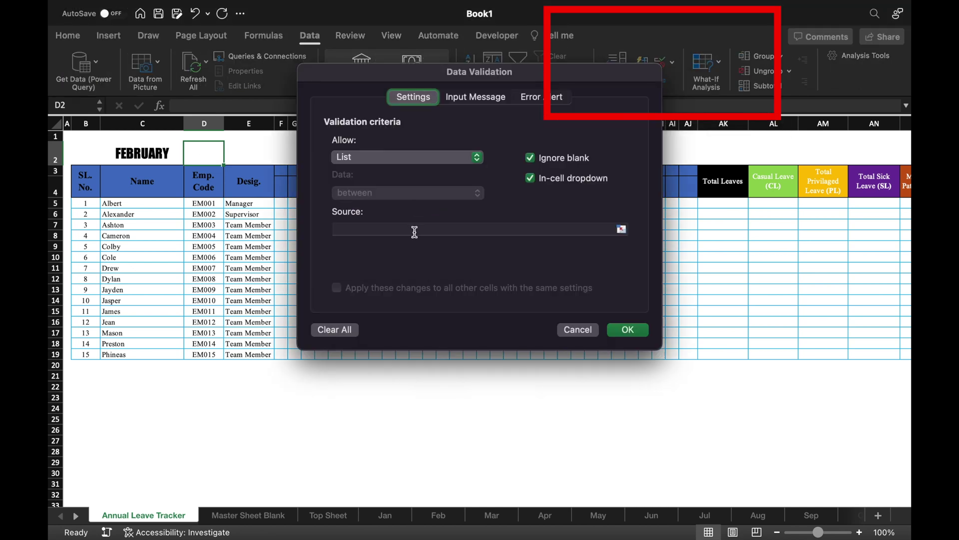
click(414, 229)
text(2023,2024,202)
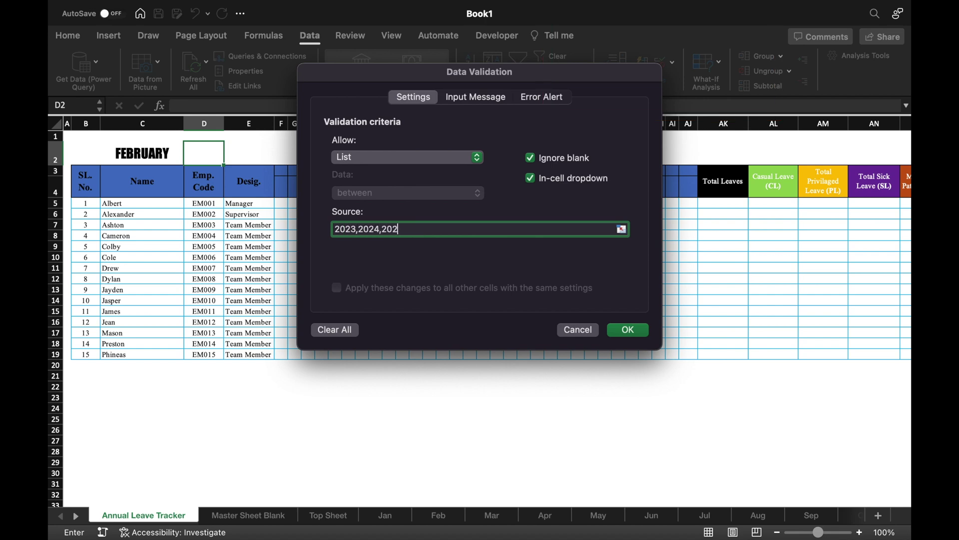
text(5,2026,2027,2028,2029,2030,2031,2032,2033)
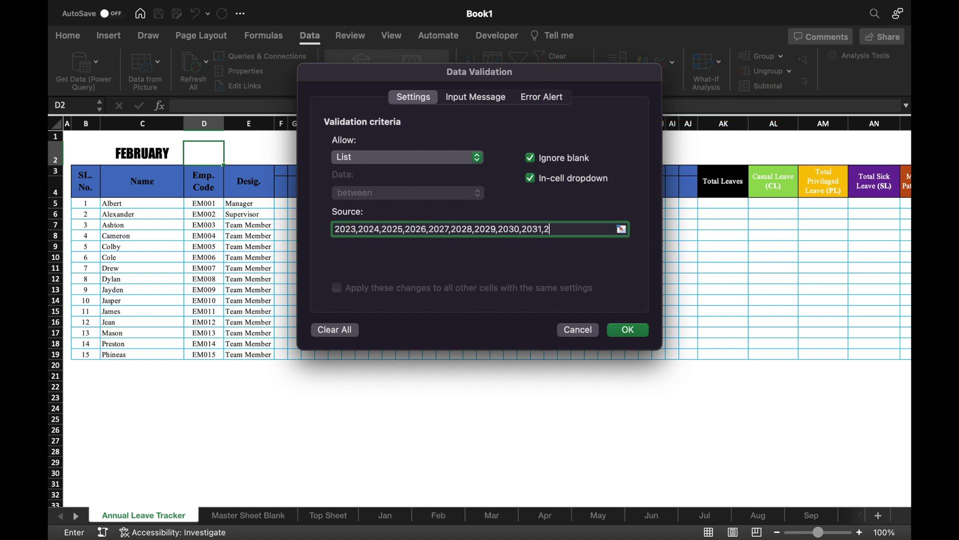
click(628, 330)
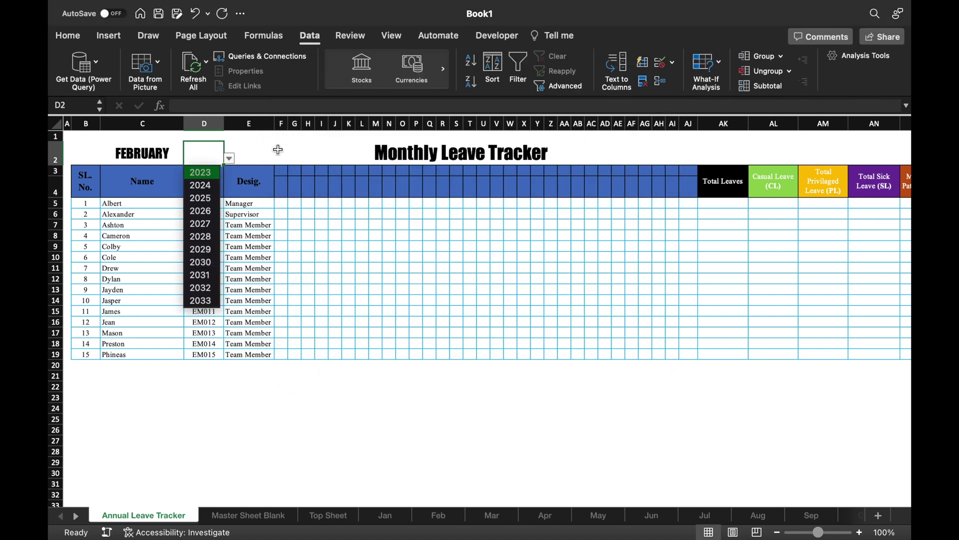
Choose 2023 in D2's dropdown and enlarge its text
click(229, 159)
click(201, 169)
click(84, 37)
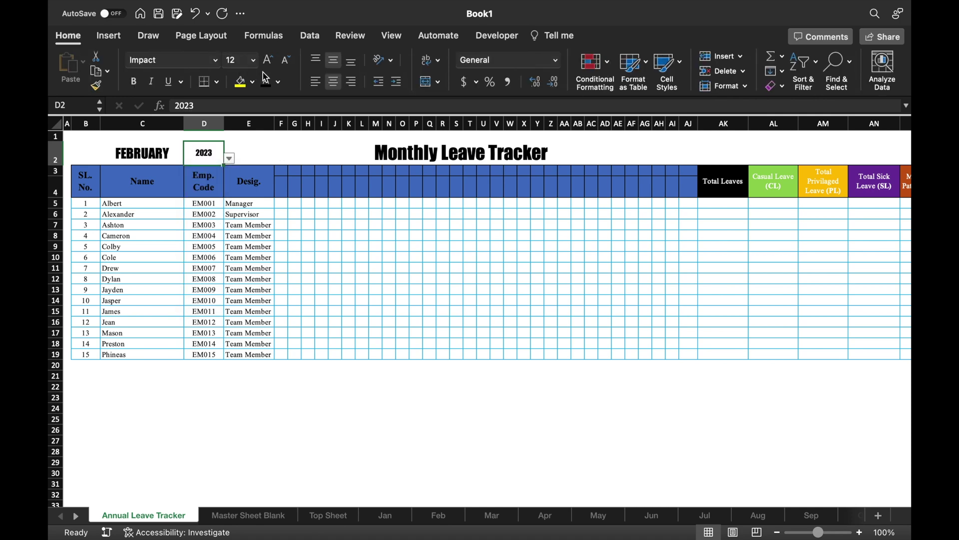
Enter the formula =DATEVALUE("1"&C2&D2) in F3 to produce the first date of the selected month and year
click(282, 170)
click(308, 246)
click(283, 171)
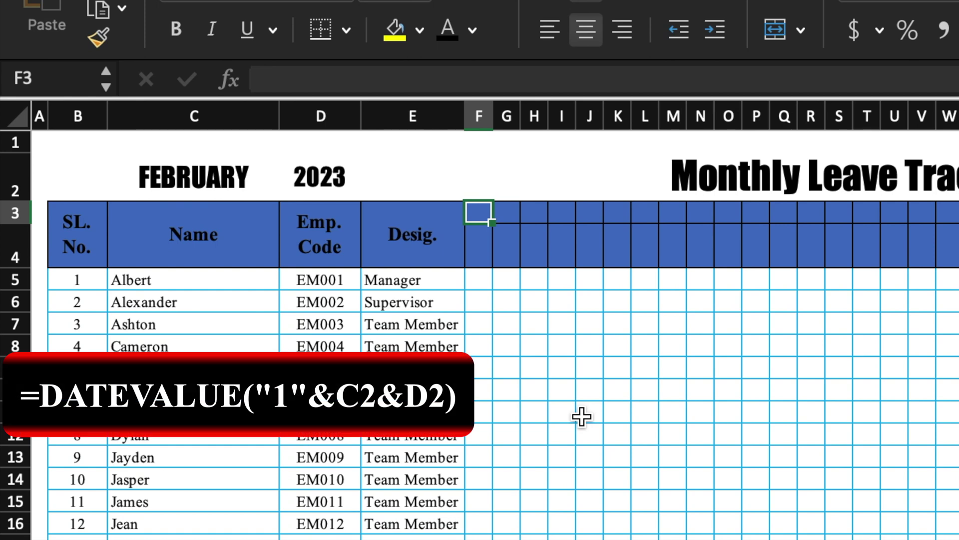
text(=)
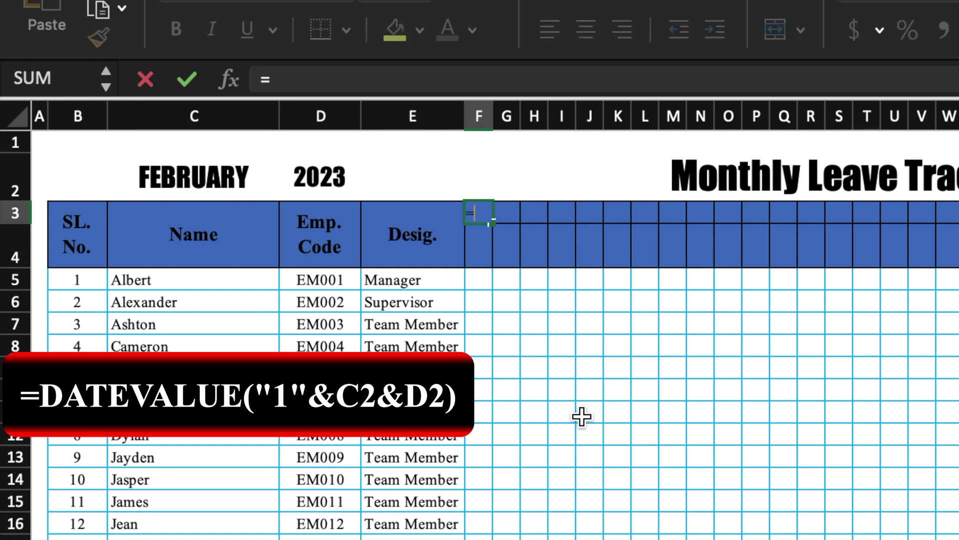
text(datevalue()
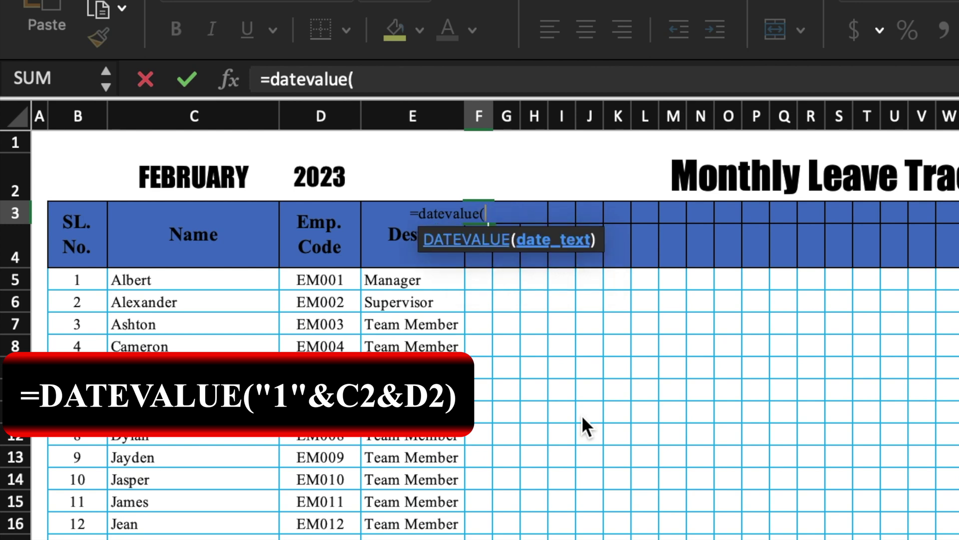
text("1"&)
click(221, 172)
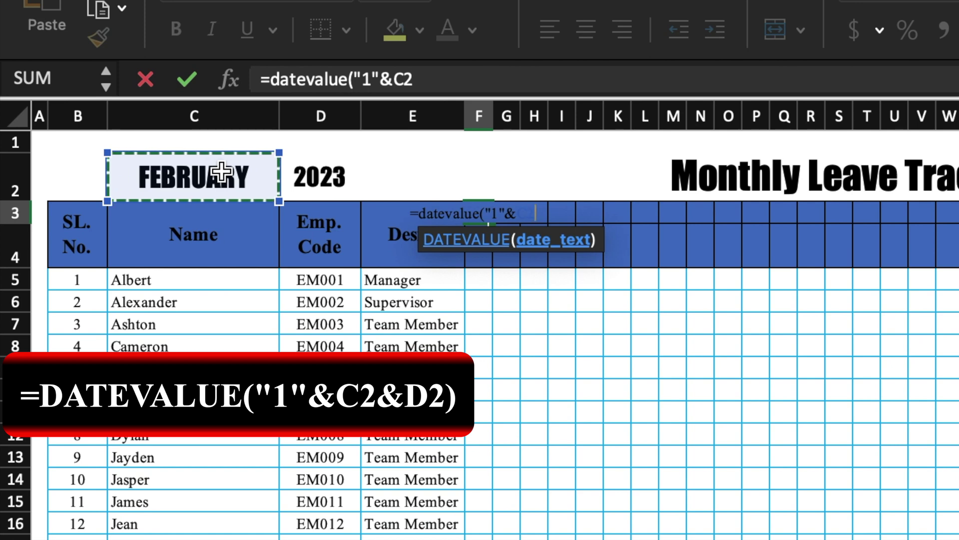
text(&)
click(308, 175)
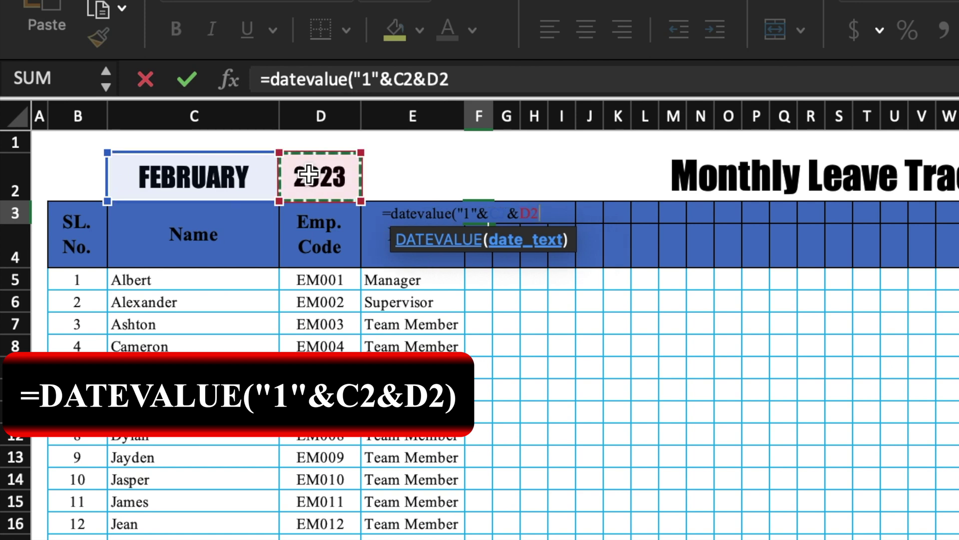
key(Return)
click(588, 302)
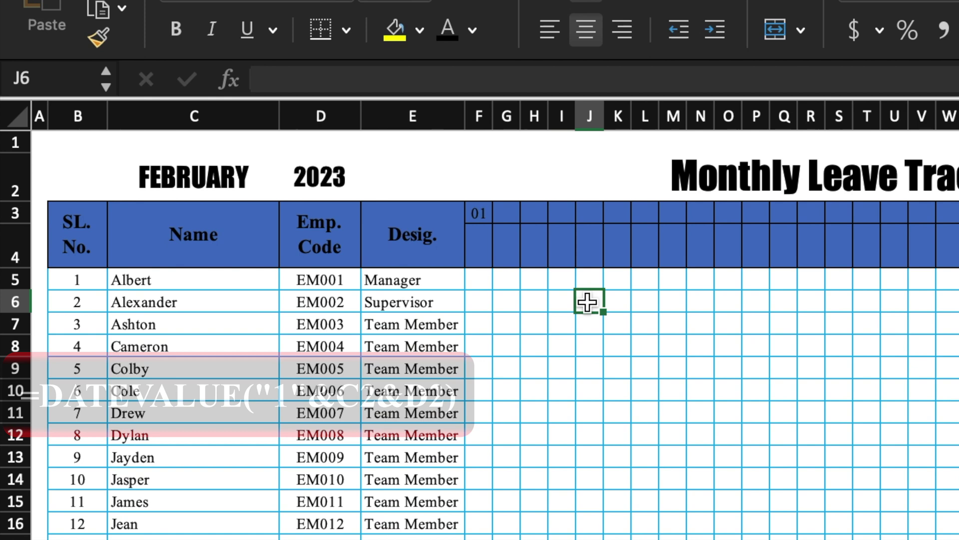
Enter the formula =IF(F3<EOMONTH(F3,0),F3+1,"") in G3 to produce the following date within the month
key(Left)
key(Left)
key(Left)
key(Up)
key(Up)
key(Up)
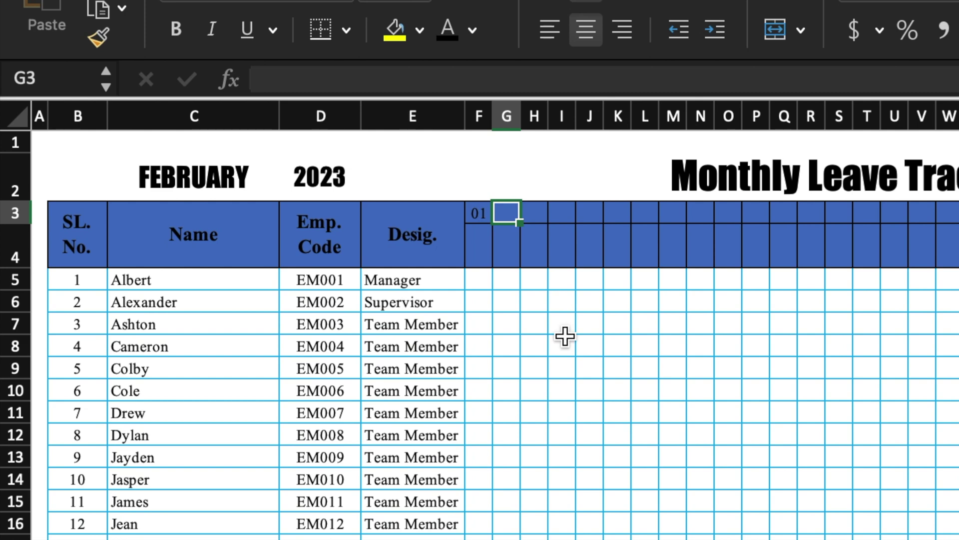
text(=)
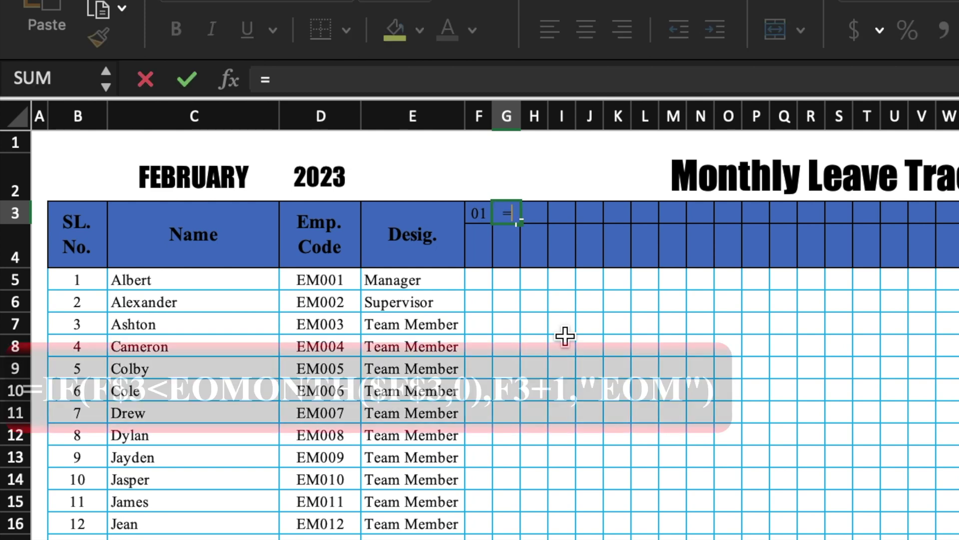
text(if()
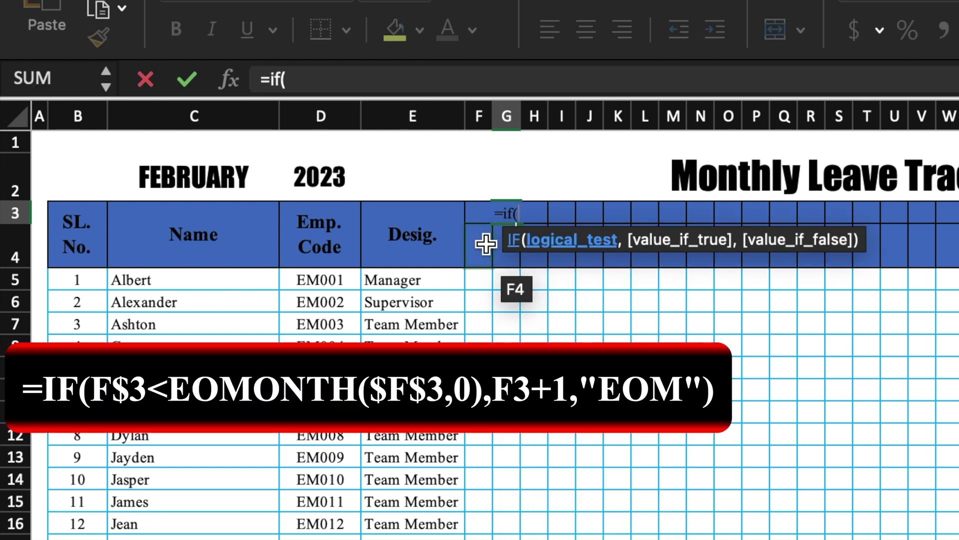
click(478, 213)
text(<)
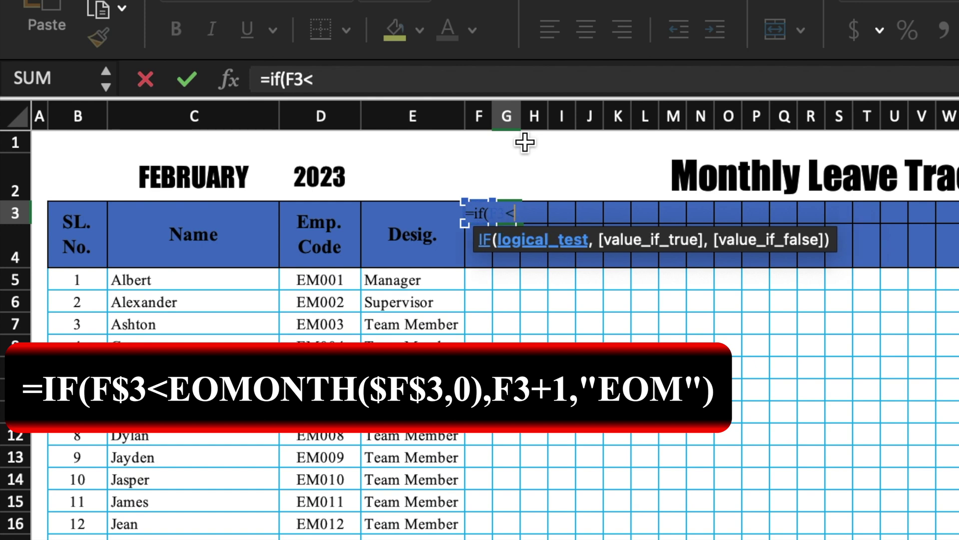
text(e)
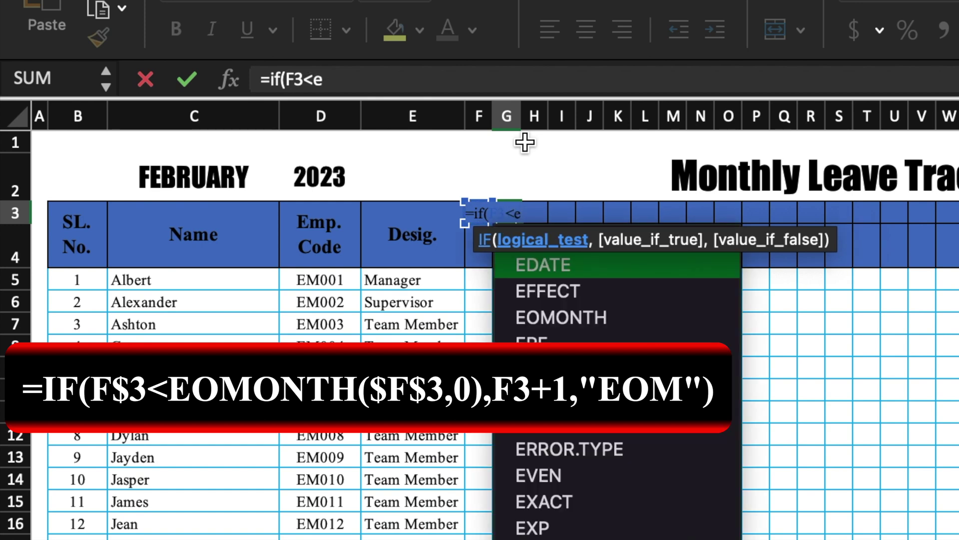
text(omonth()
click(478, 247)
key(Up)
text(,0)
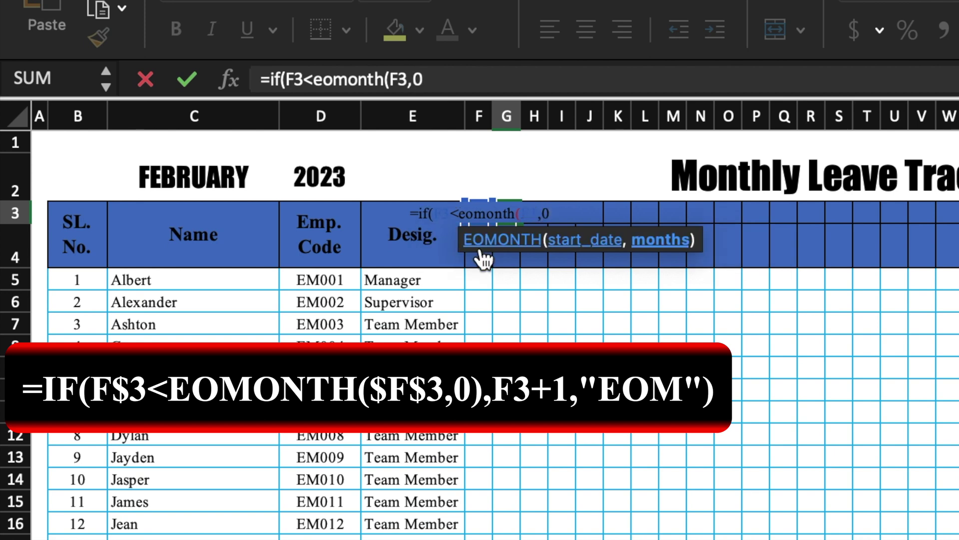
text(),)
click(486, 254)
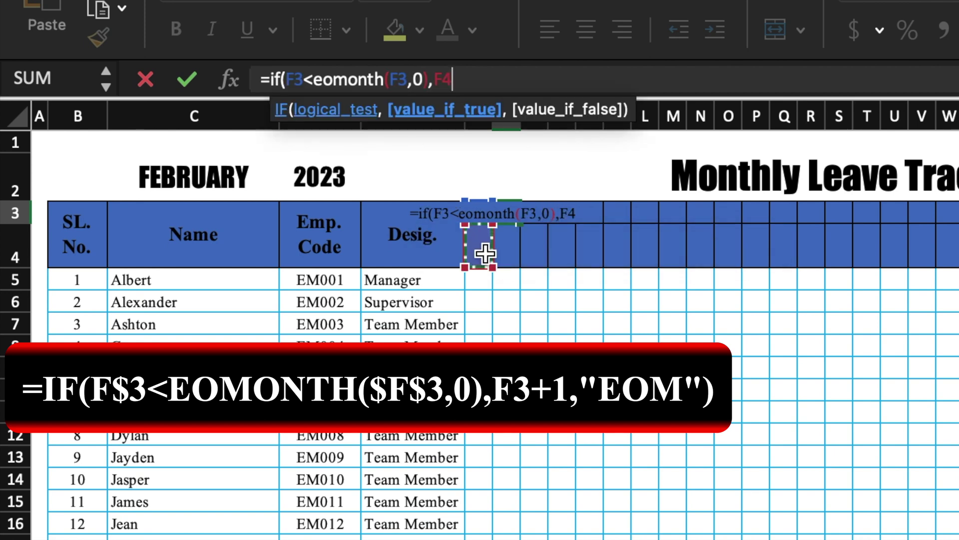
key(Up)
text(+1)
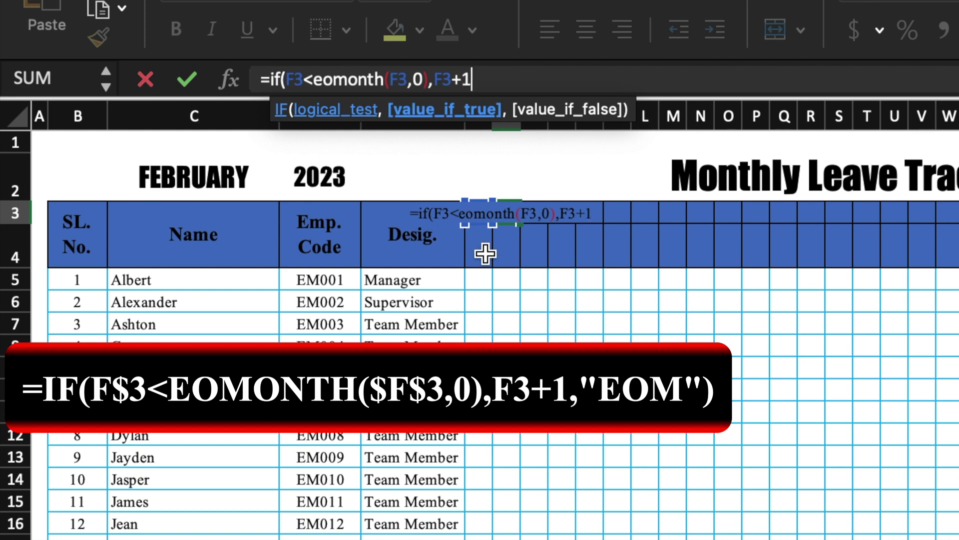
text(,"")
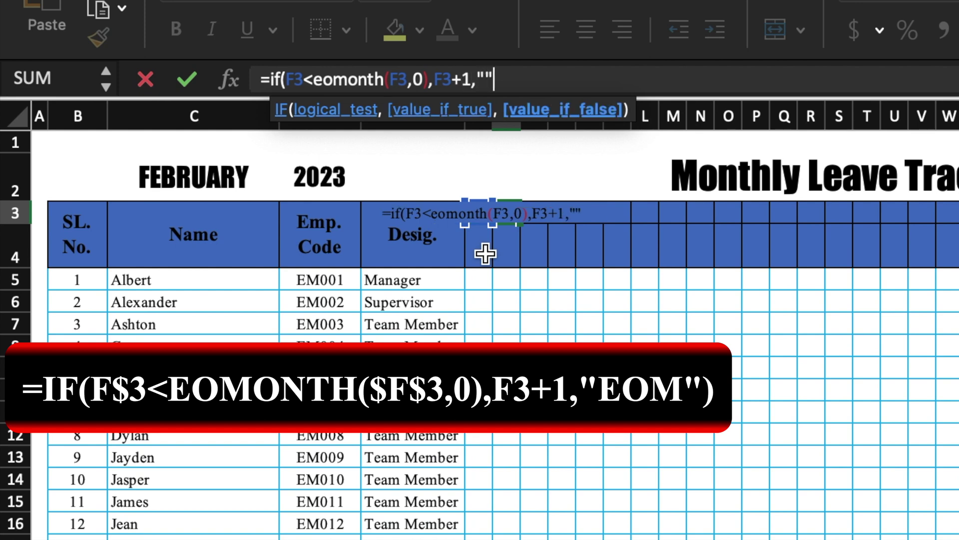
text())
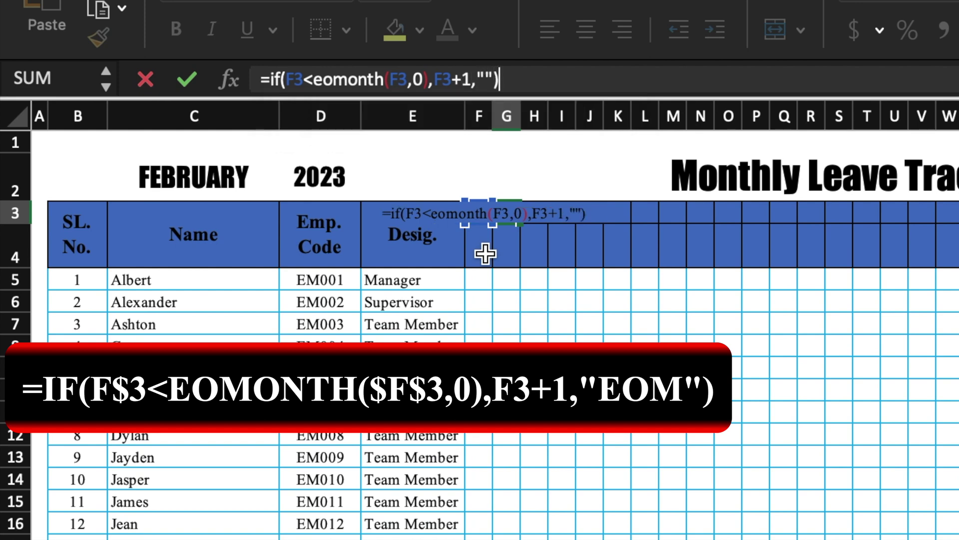
key(Return)
Lock the references in G3's formula, using F$3 in the logical test and $F$3 inside EOMONTH
click(507, 214)
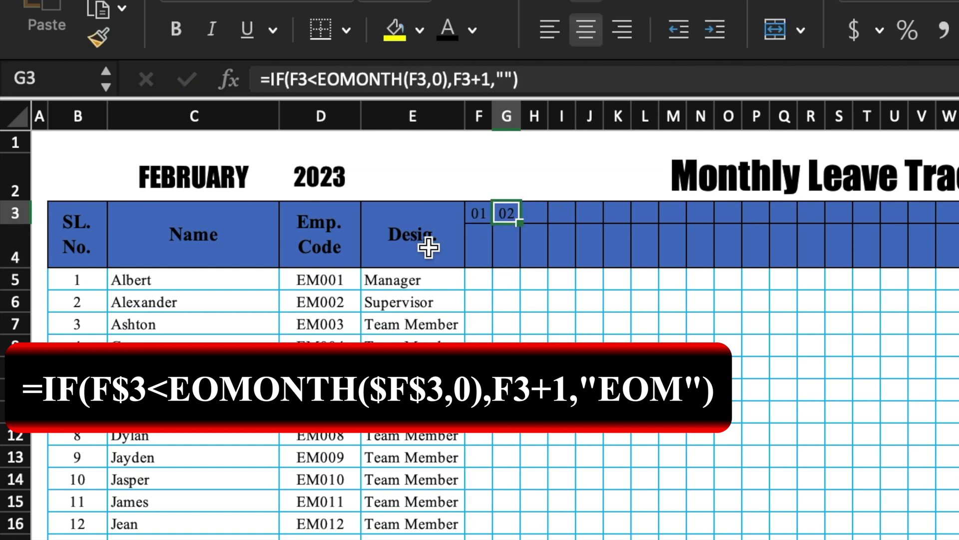
click(298, 79)
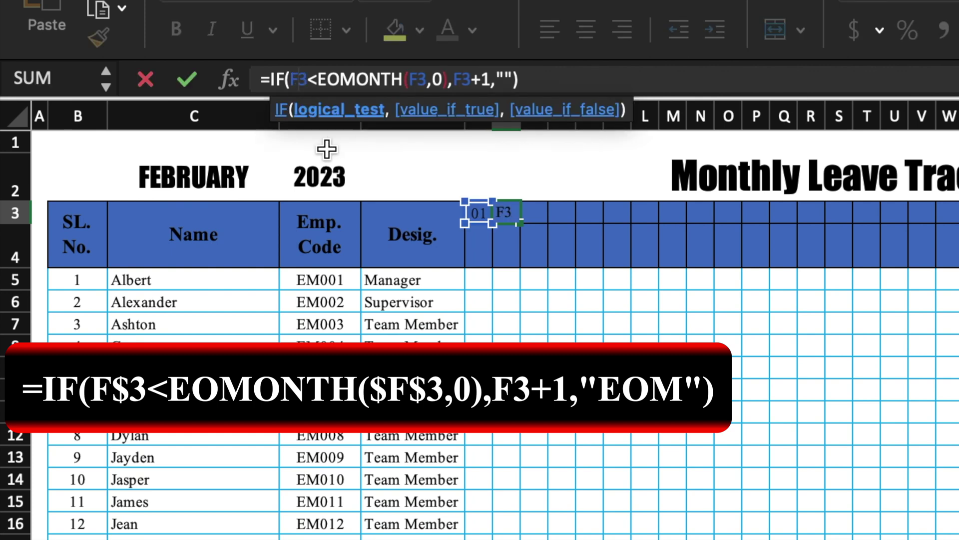
text($)
click(428, 79)
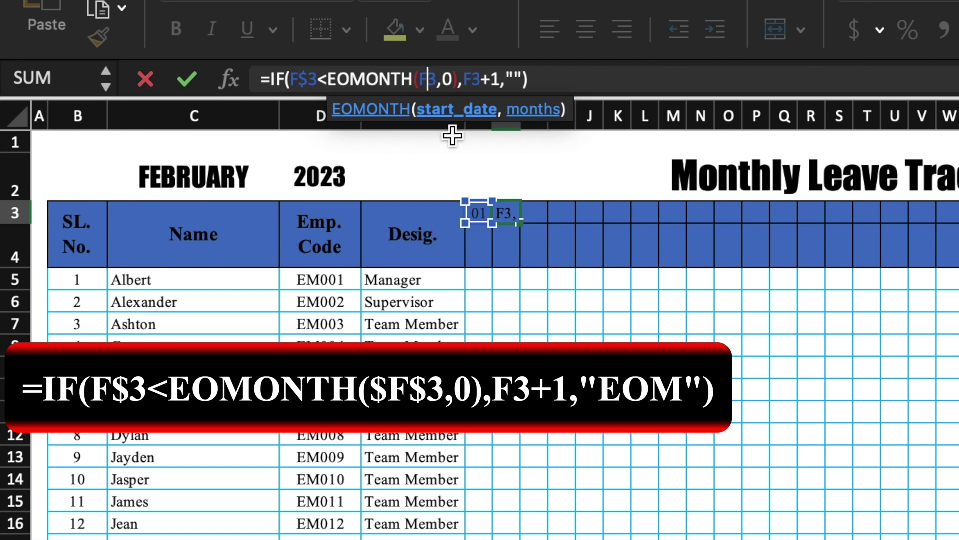
key(F4)
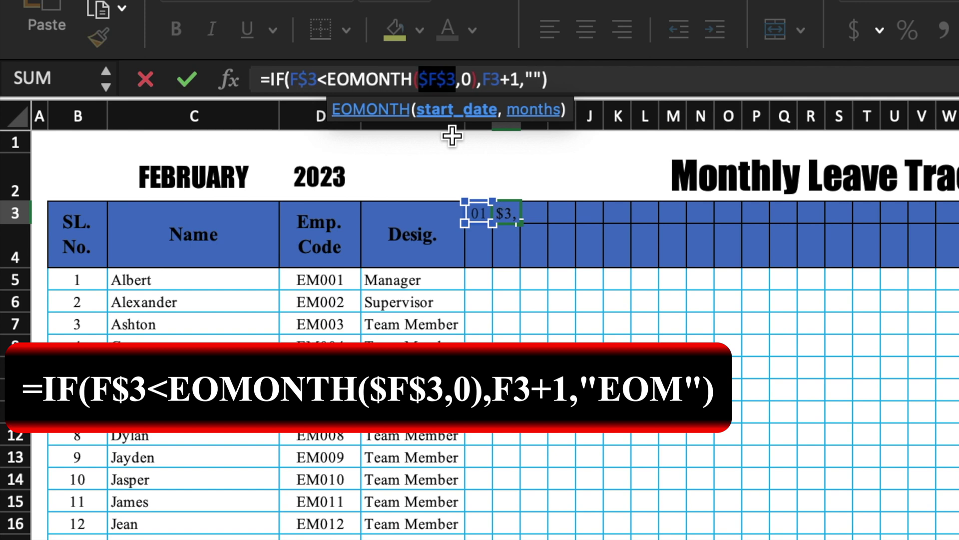
key(Return)
Fill G3's date formula across to AJ3 and check the month-end cells AH3:AJ3
drag(520, 223, 915, 220)
click(872, 256)
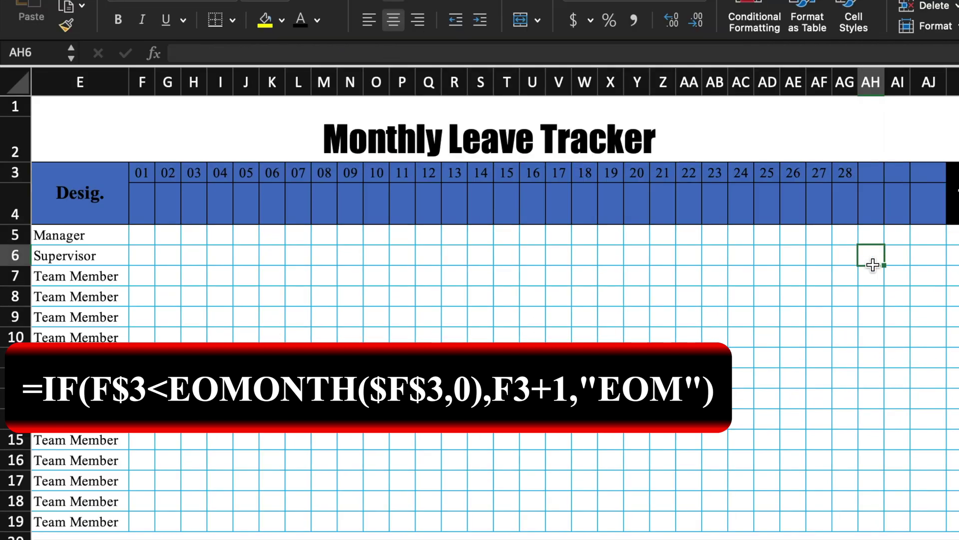
click(875, 173)
click(910, 173)
click(922, 172)
click(872, 172)
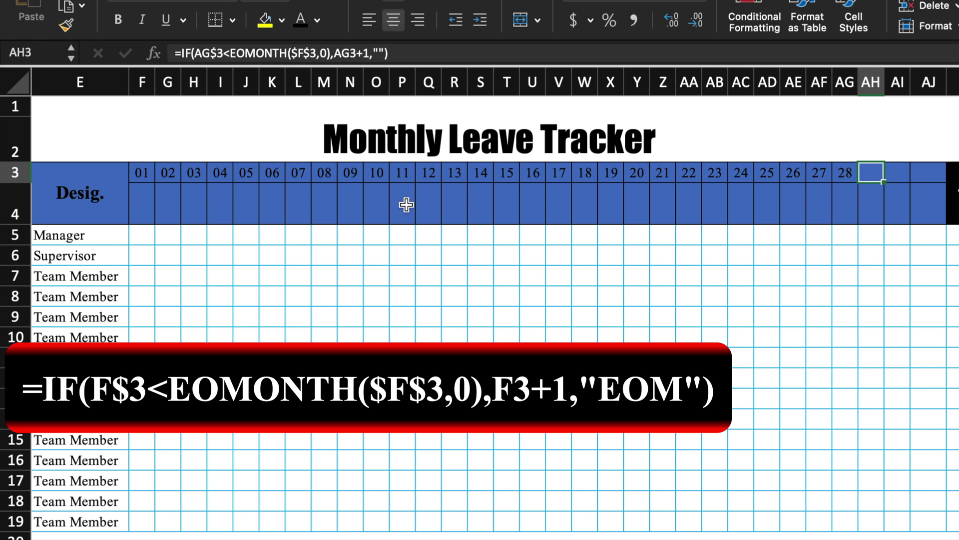
Set the value-if-false in G3's formula to "EOM" and fill the formula across to AJ3
click(167, 173)
click(359, 53)
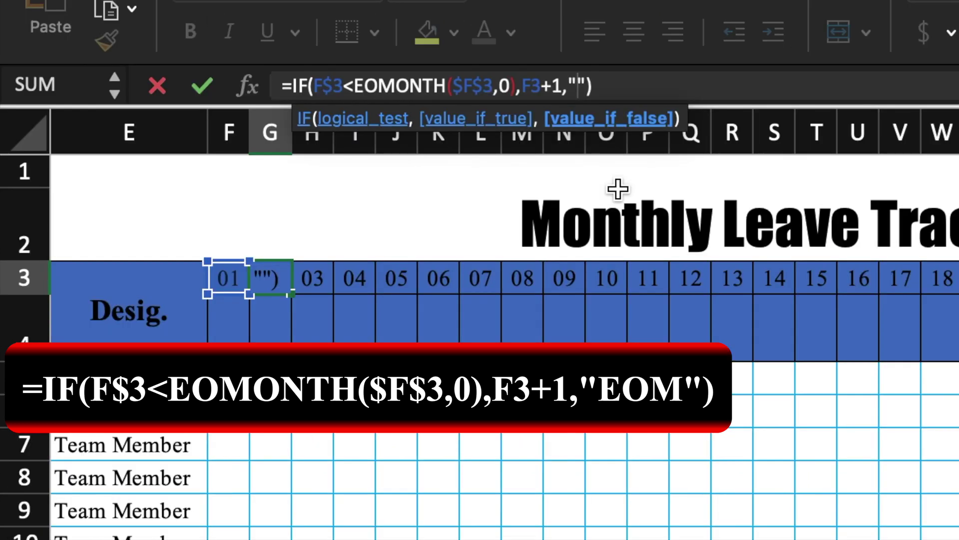
text(EOM)
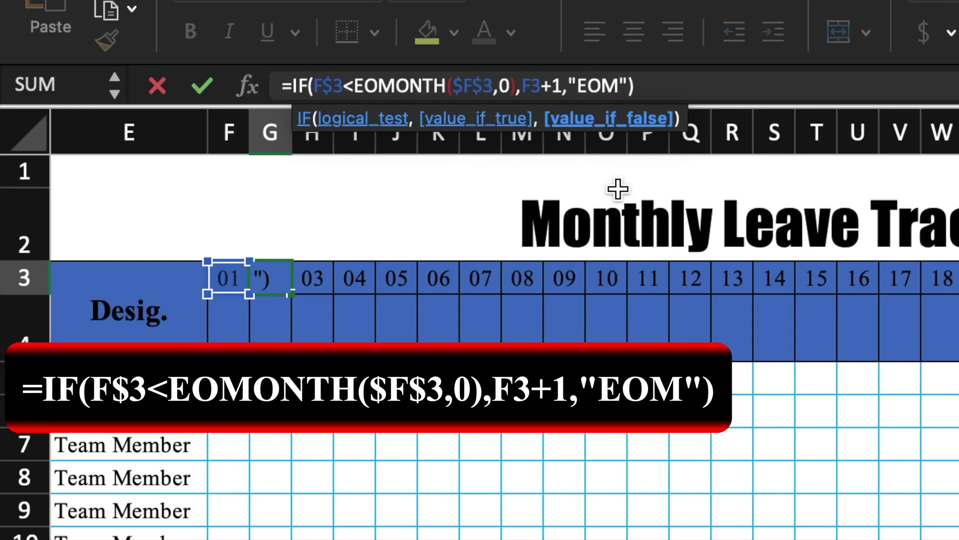
key(Return)
click(270, 277)
drag(291, 294, 781, 308)
drag(484, 191, 930, 190)
click(766, 316)
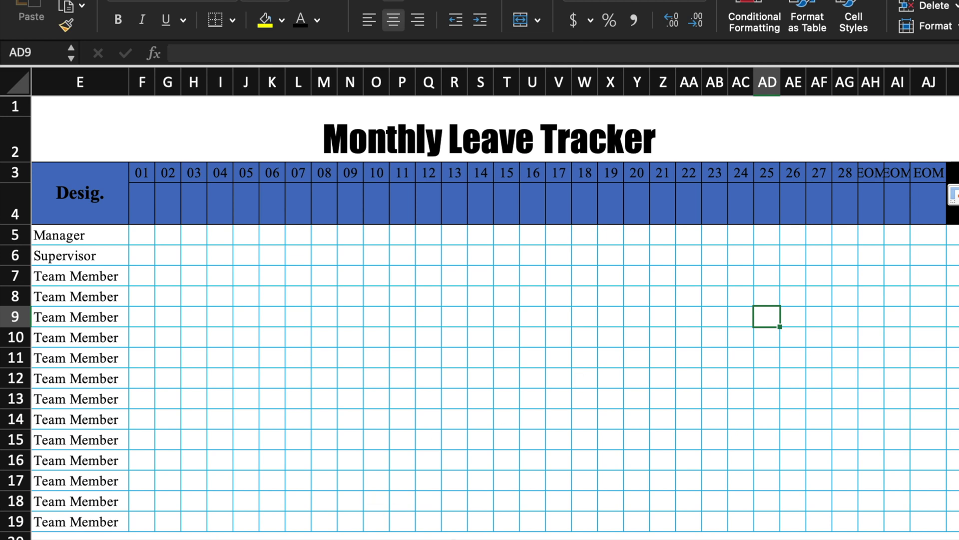
Choose JANUARY in C2's month dropdown
scroll(167, 127, left, 10)
click(171, 131)
click(250, 147)
click(172, 173)
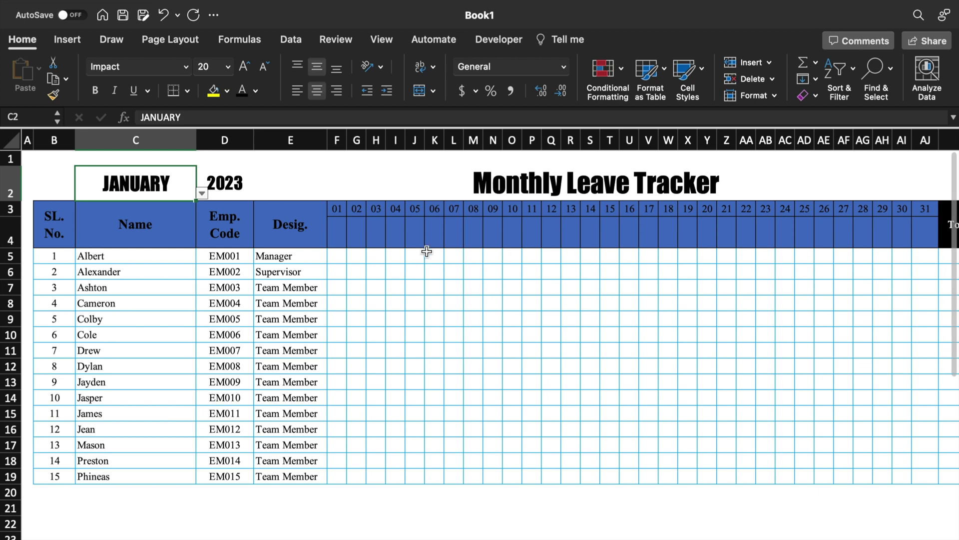
Enter the weekday formula =TEXT(F3,"DDD") in F4 and fill it across to AJ4
click(341, 235)
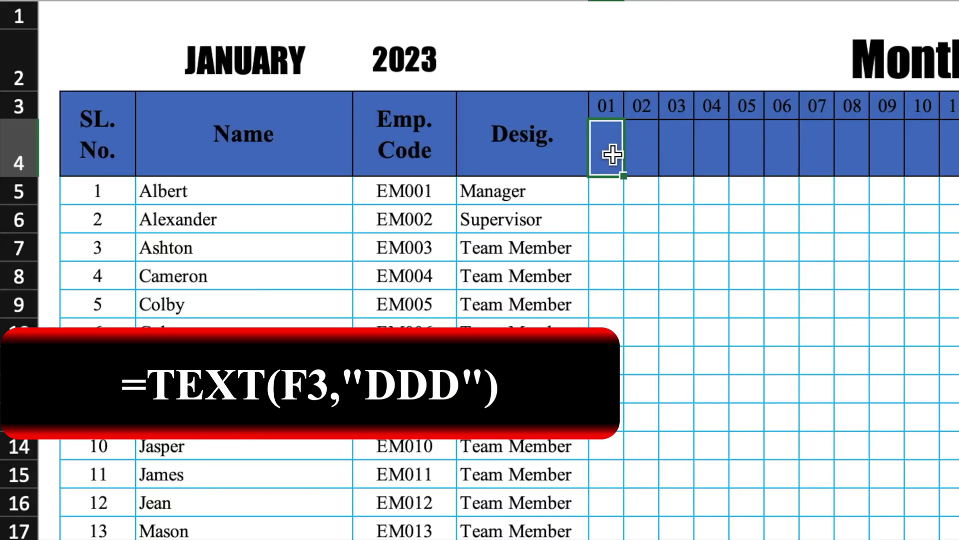
text(=text()
click(613, 102)
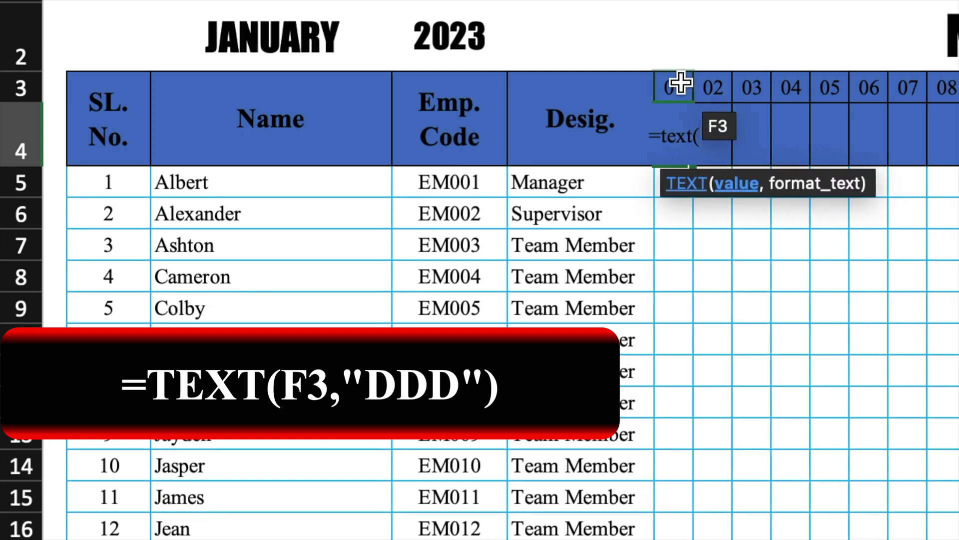
click(679, 84)
text(,)
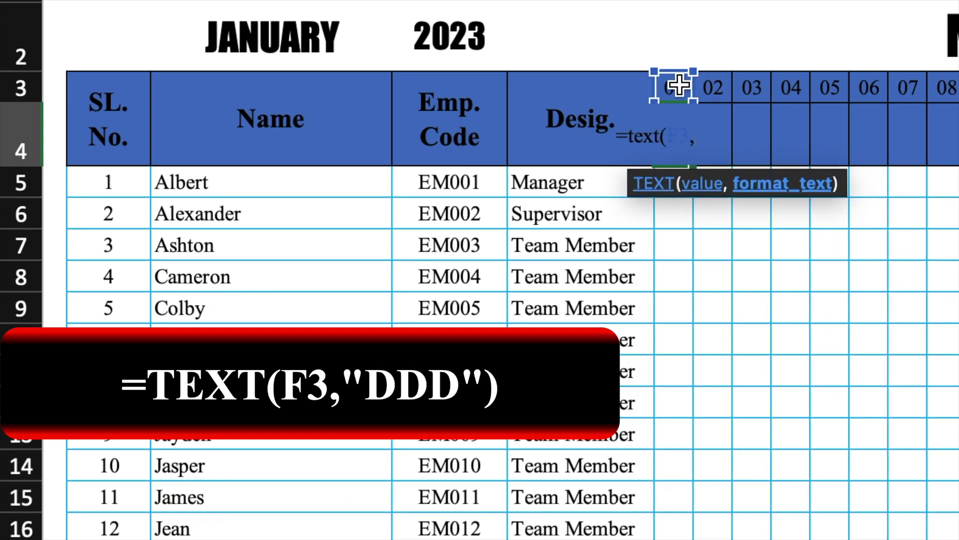
text("DDD)
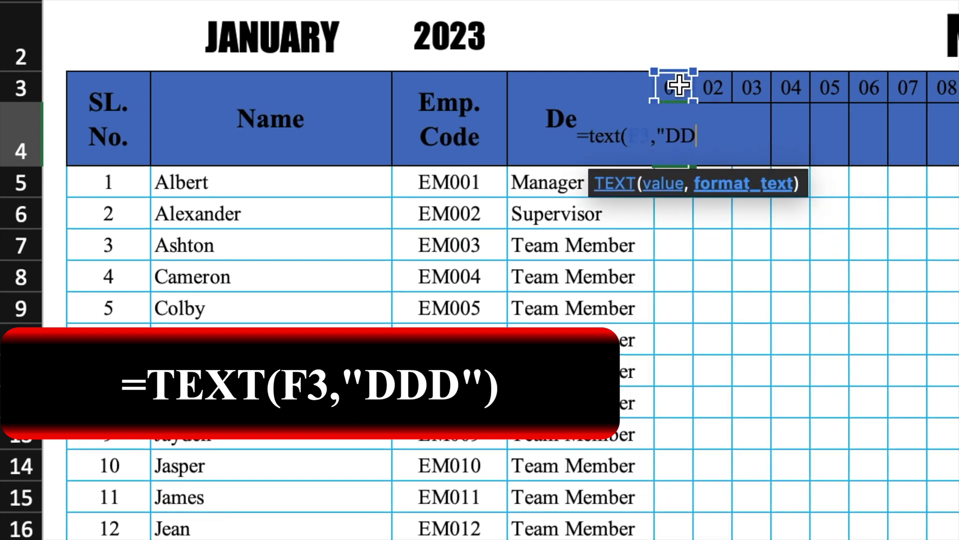
text("))
key(Return)
click(689, 150)
drag(693, 164, 958, 165)
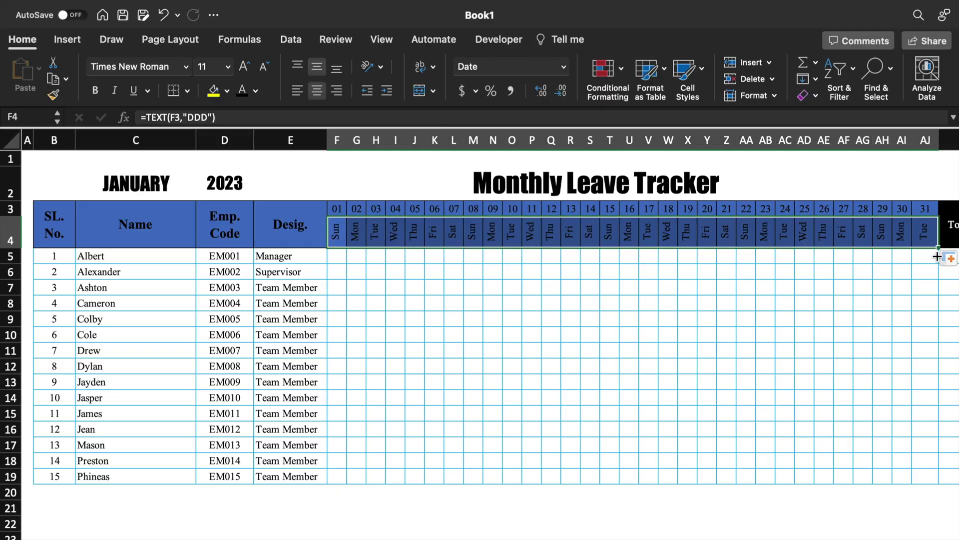
Choose FEBRUARY in C2's month dropdown to check the weekday row and month-end columns
click(380, 42)
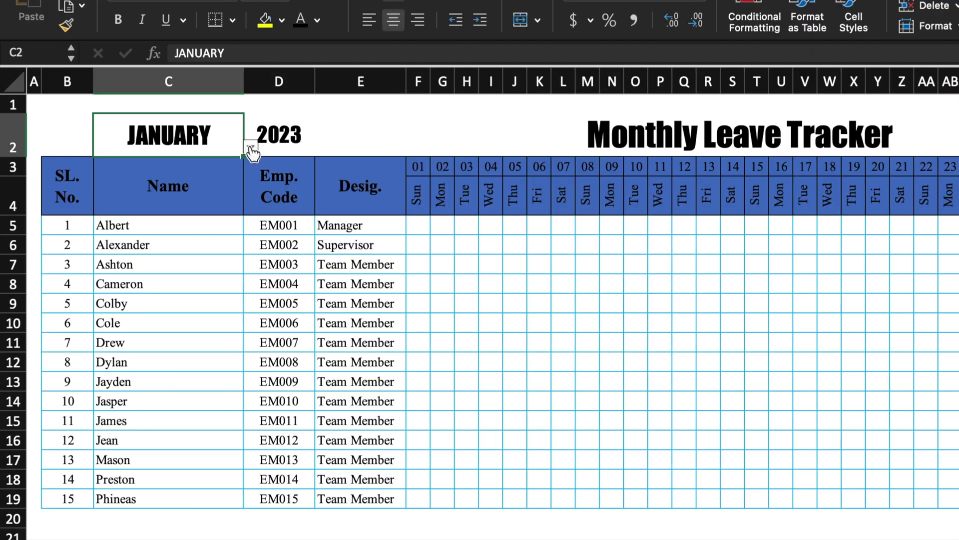
click(253, 153)
click(176, 181)
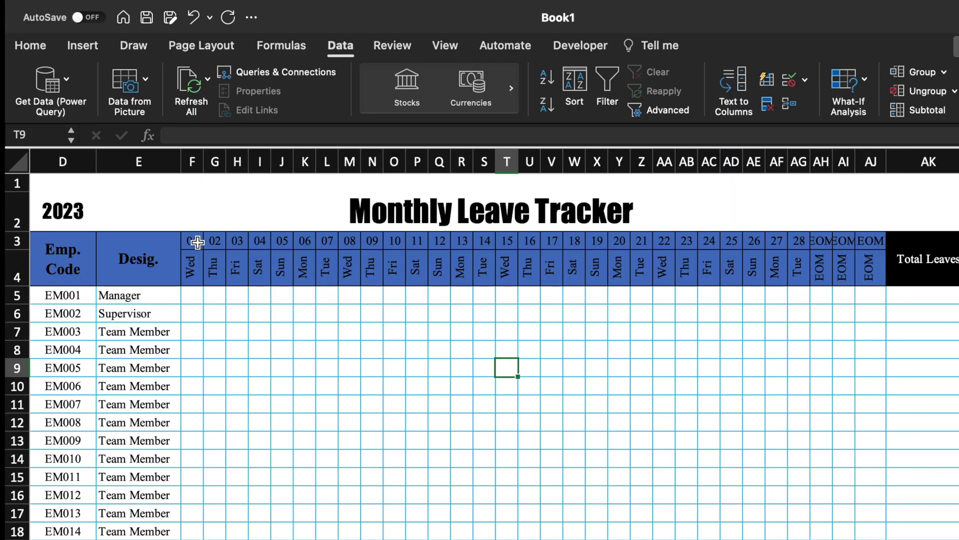
Start a Classic conditional formatting rule for F3:AJ19 that uses a formula to determine which cells to format
click(198, 243)
click(225, 293)
drag(194, 242, 552, 267)
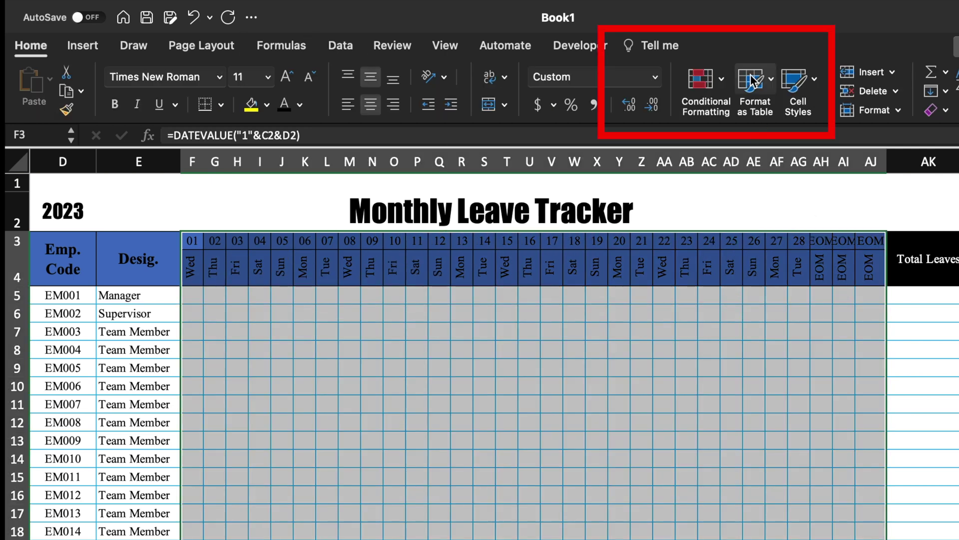
click(706, 90)
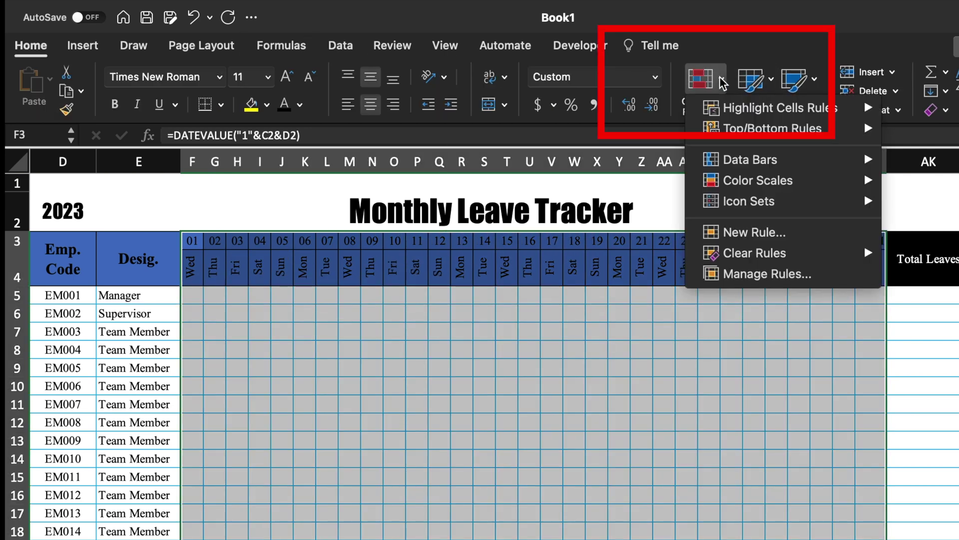
click(785, 238)
click(552, 168)
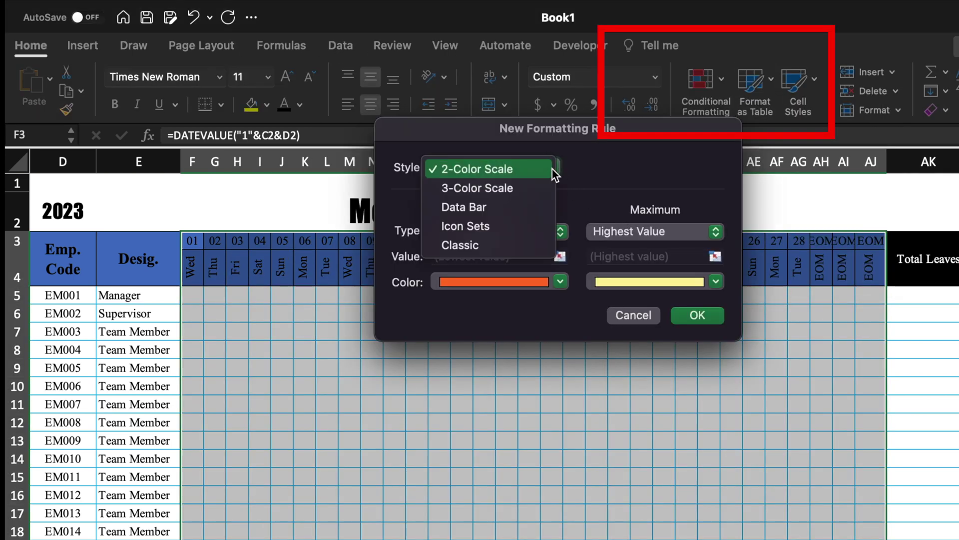
click(529, 243)
click(684, 213)
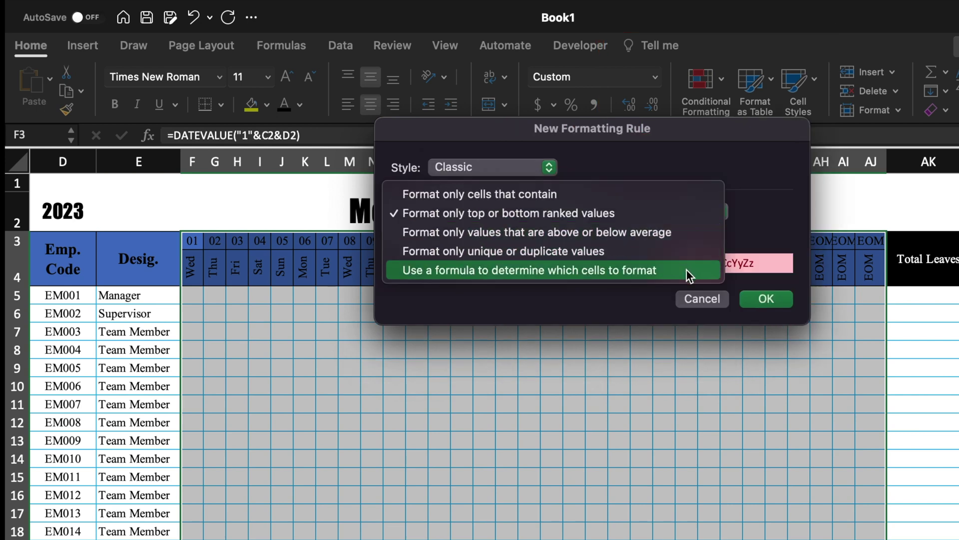
click(687, 269)
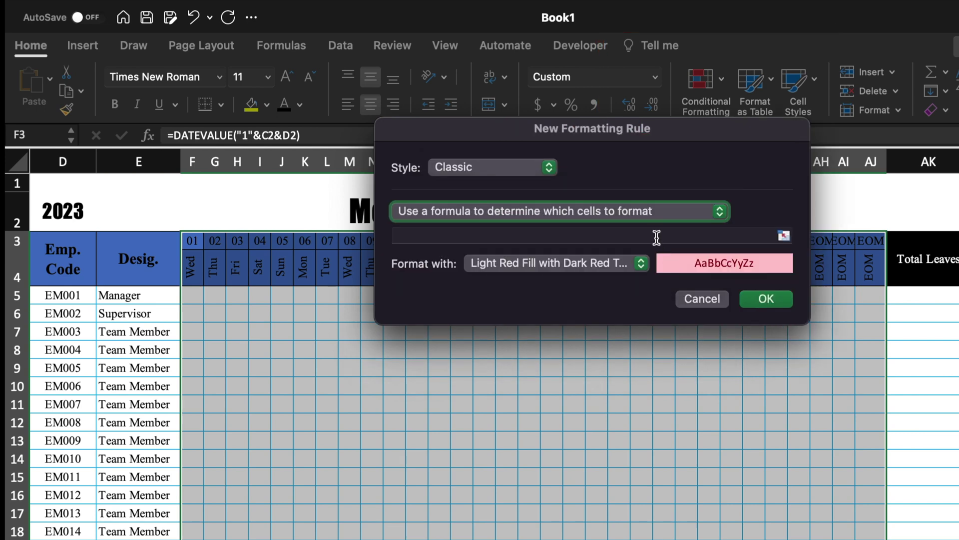
Enter =F$4="EOM" as the rule's formula, locking only the row of the F4 reference
drag(636, 131, 643, 332)
text(=)
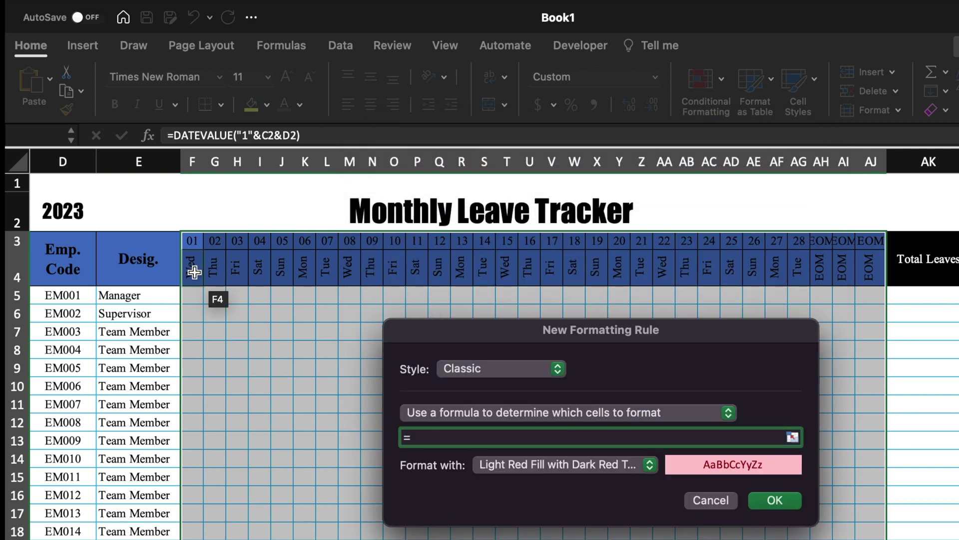
click(194, 272)
text(=)
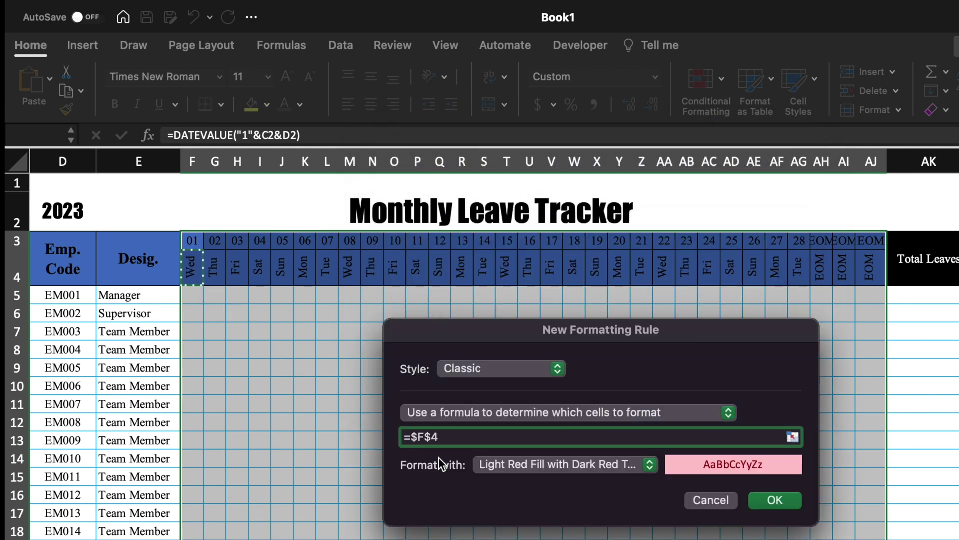
text("EOM)
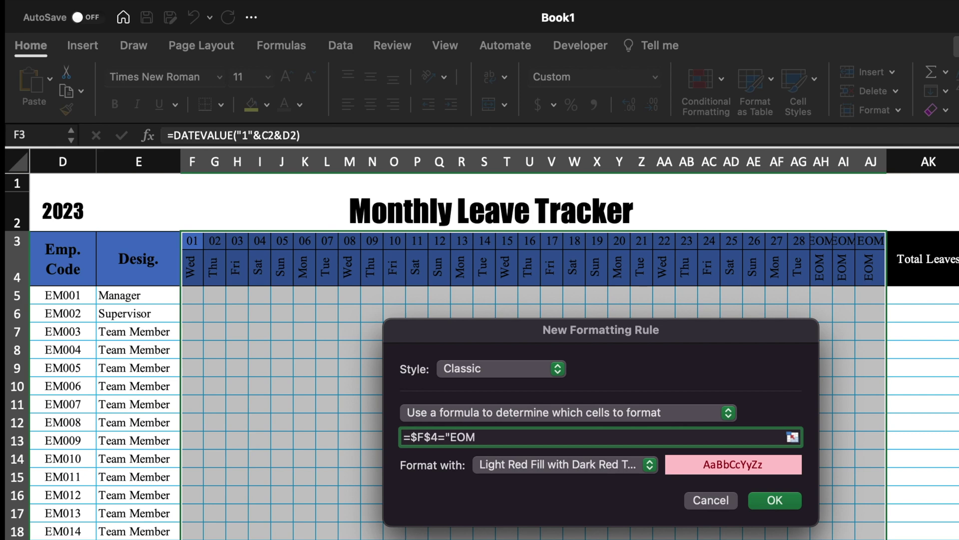
click(417, 438)
key(BackSpace)
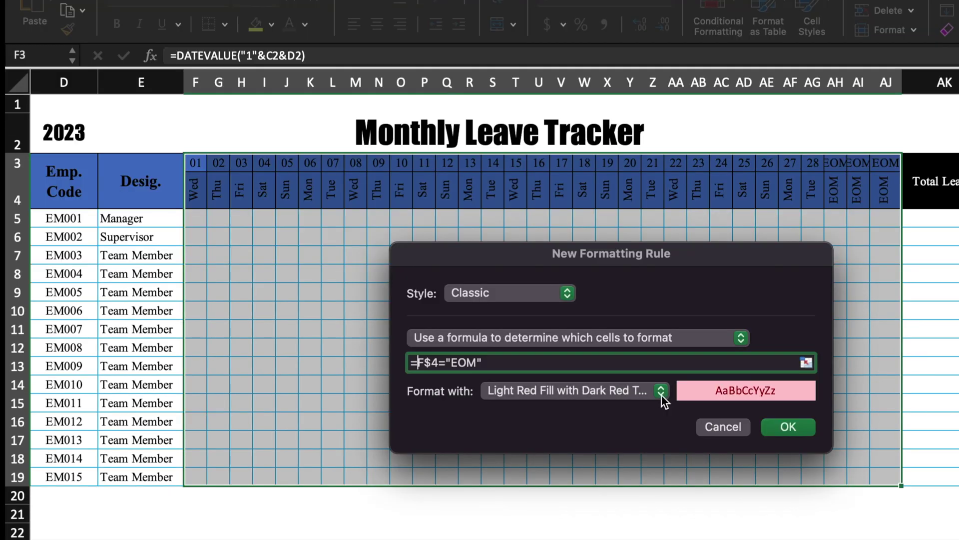
Give the EOM rule a custom format with a standard red fill and apply it to the grid
click(661, 394)
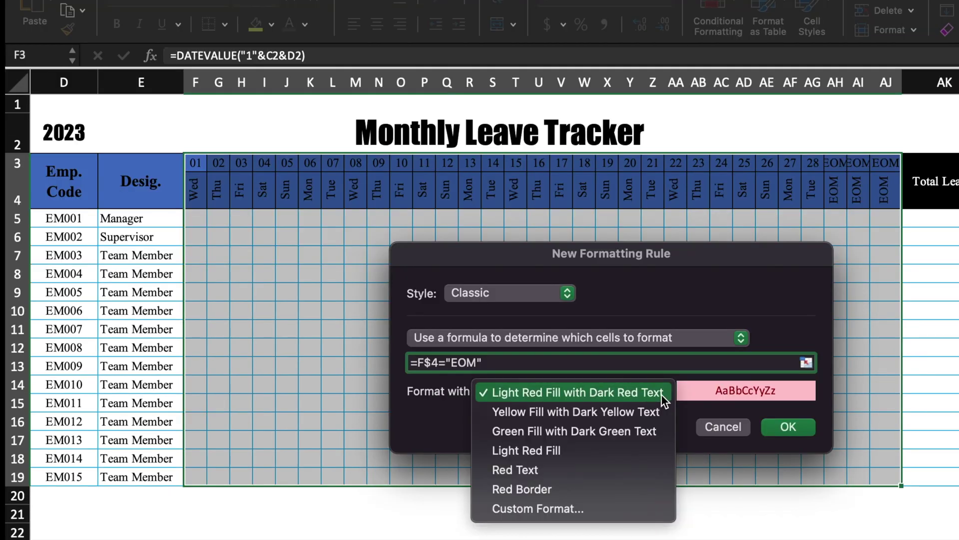
click(613, 508)
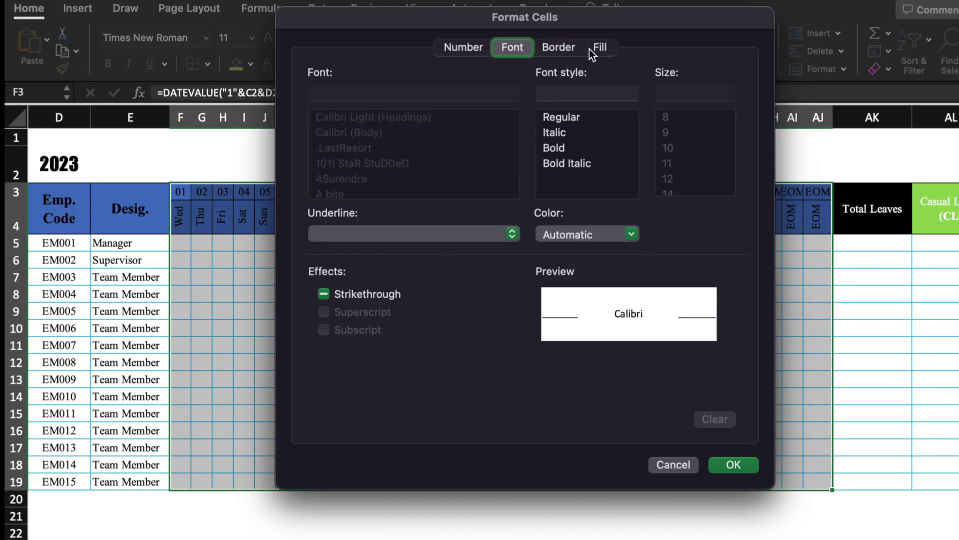
click(592, 49)
click(477, 108)
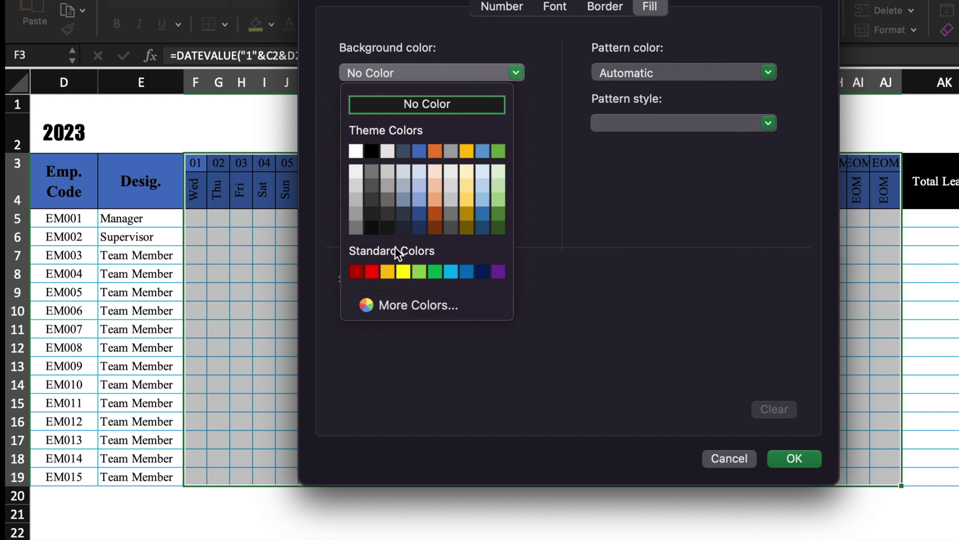
click(371, 271)
click(794, 457)
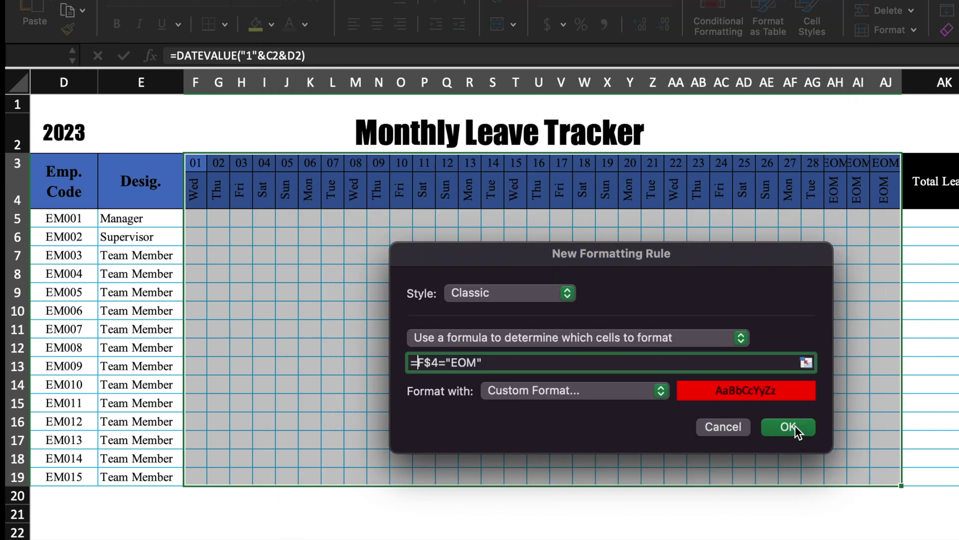
click(792, 427)
click(817, 365)
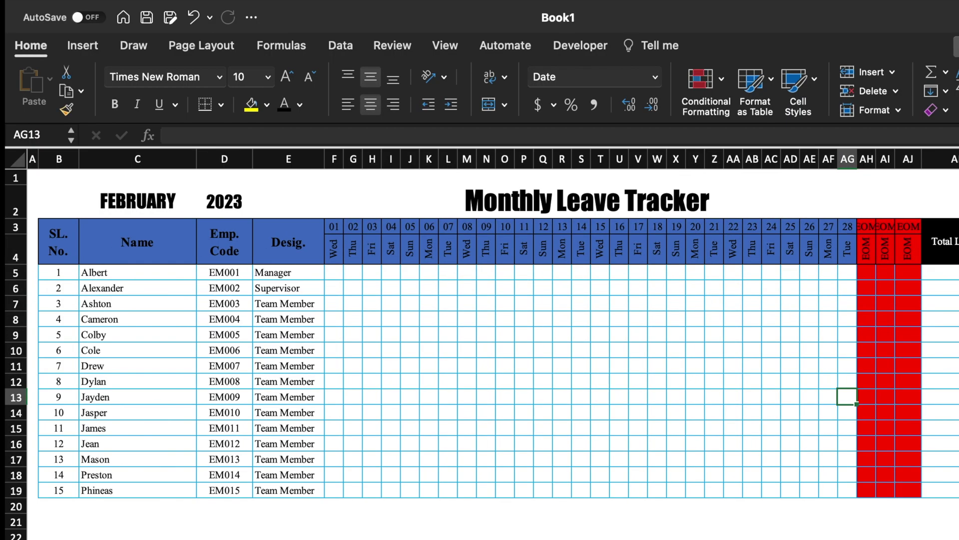
Set C2's month dropdown back to JANUARY
click(155, 205)
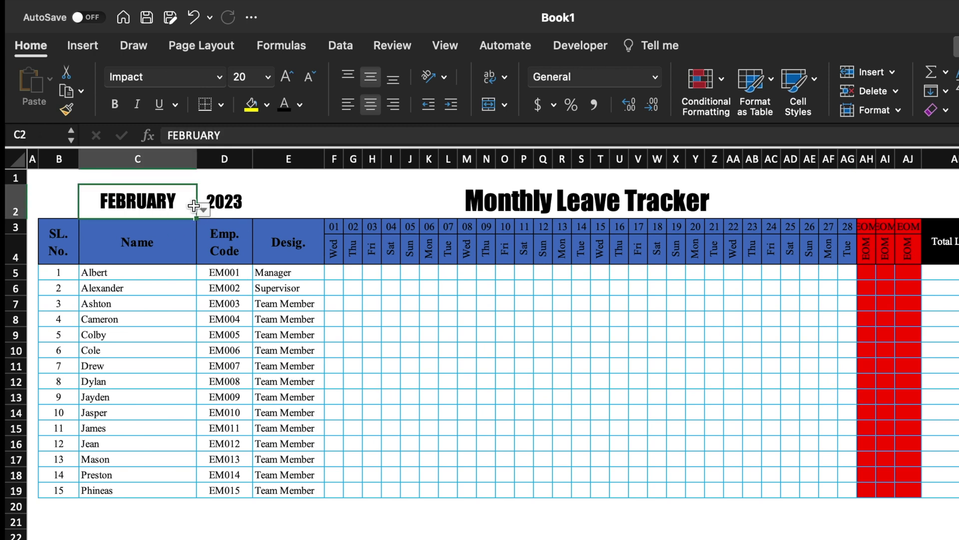
click(204, 211)
click(149, 228)
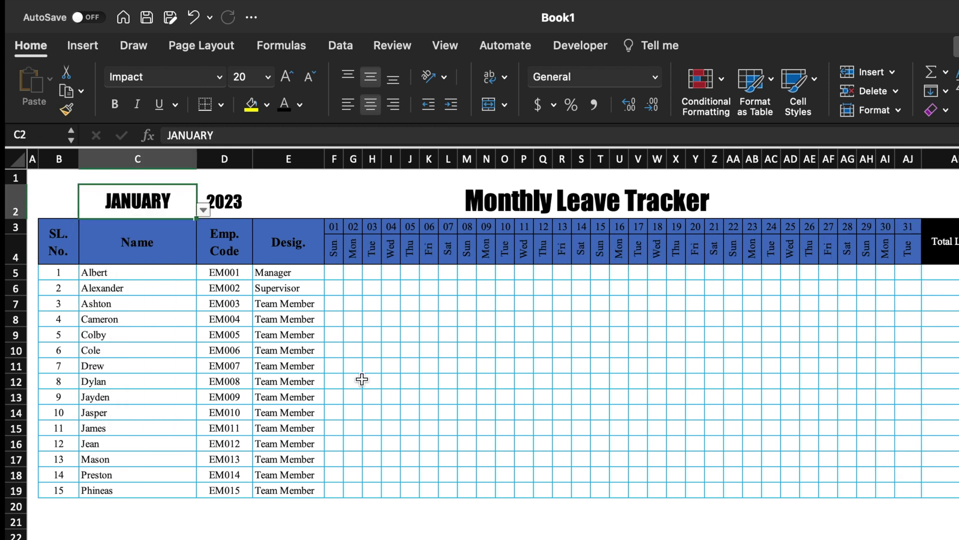
Start a second Classic formula-based conditional formatting rule for the calendar range F3:AJ19
drag(334, 227, 912, 492)
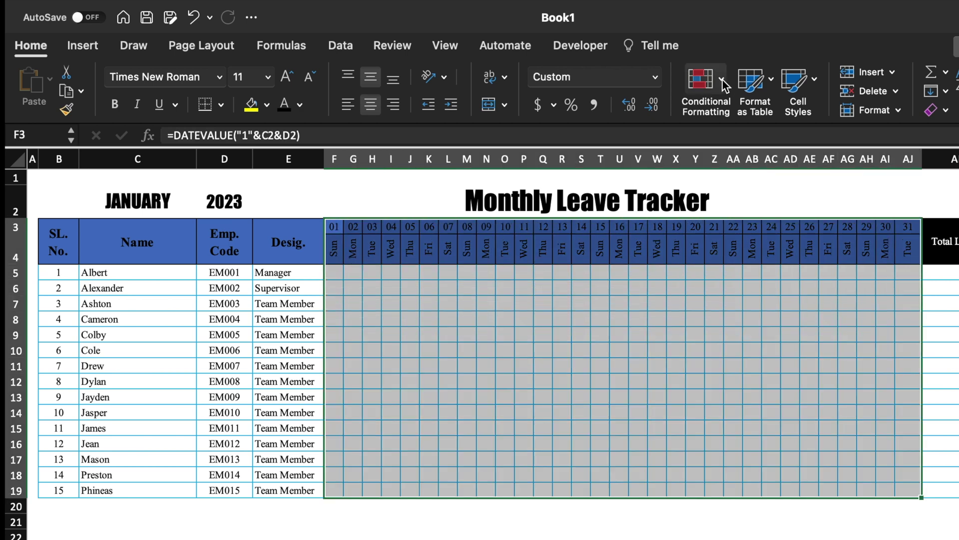
click(722, 79)
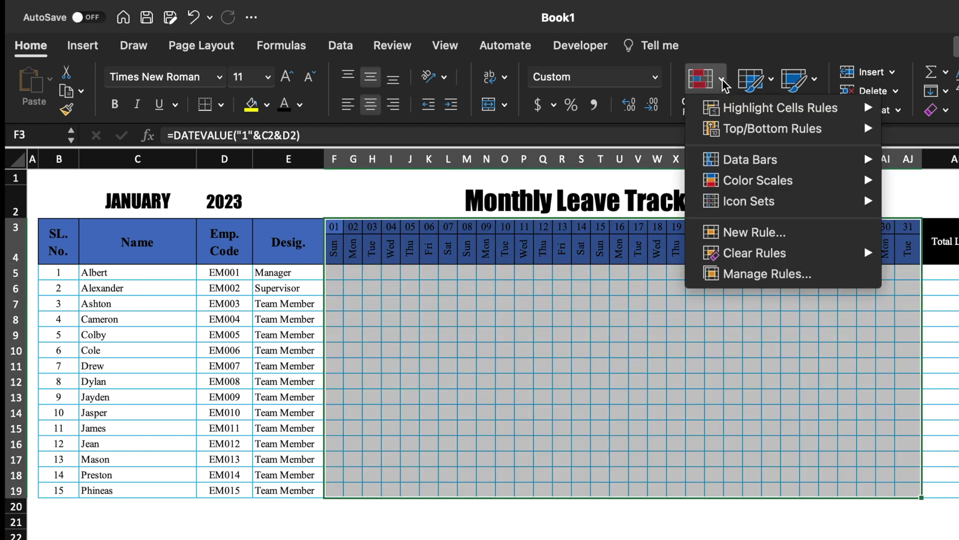
click(758, 234)
click(492, 167)
click(523, 248)
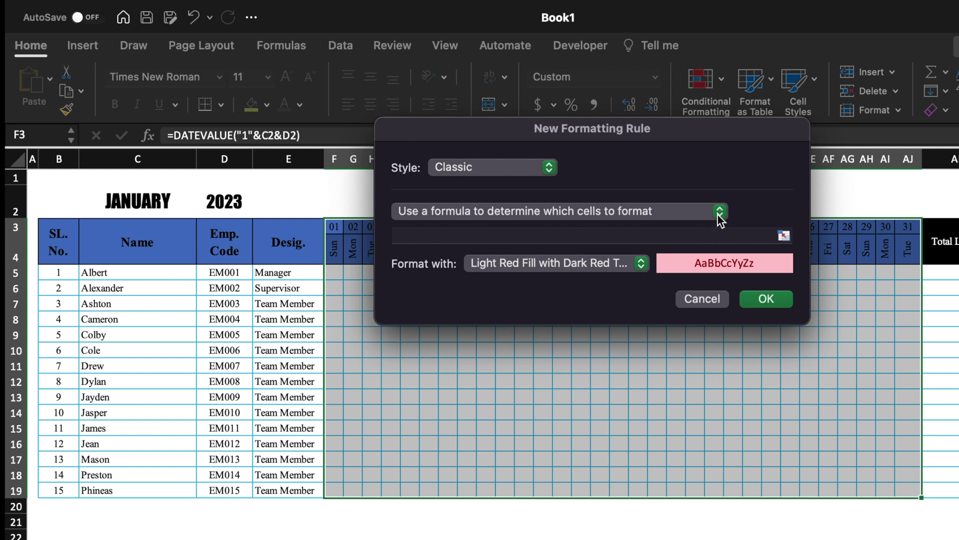
click(718, 214)
click(718, 214)
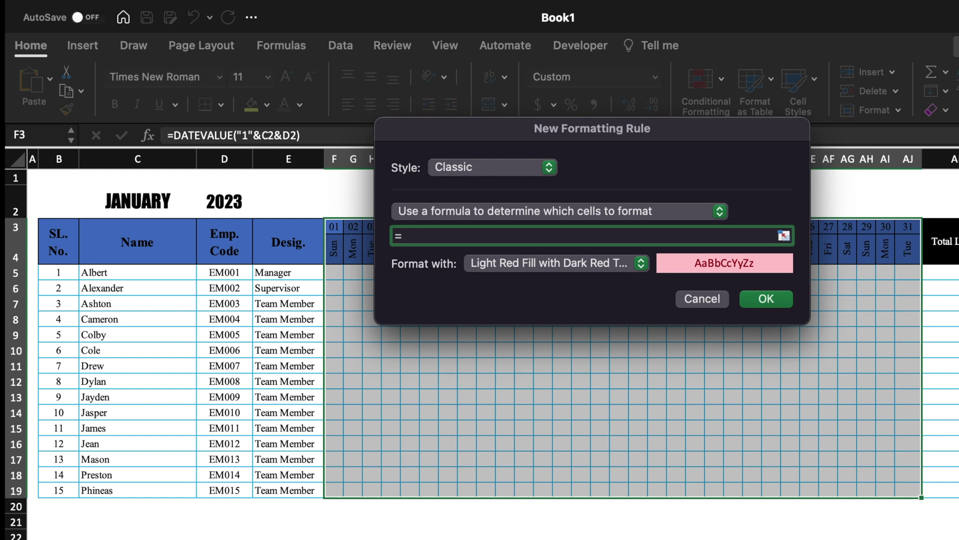
Begin the new rule's formula with the Saturday condition =(F$4="Sat")+, locking only the row of the reference
text(()
drag(592, 129, 695, 131)
click(339, 250)
text(="Sat)
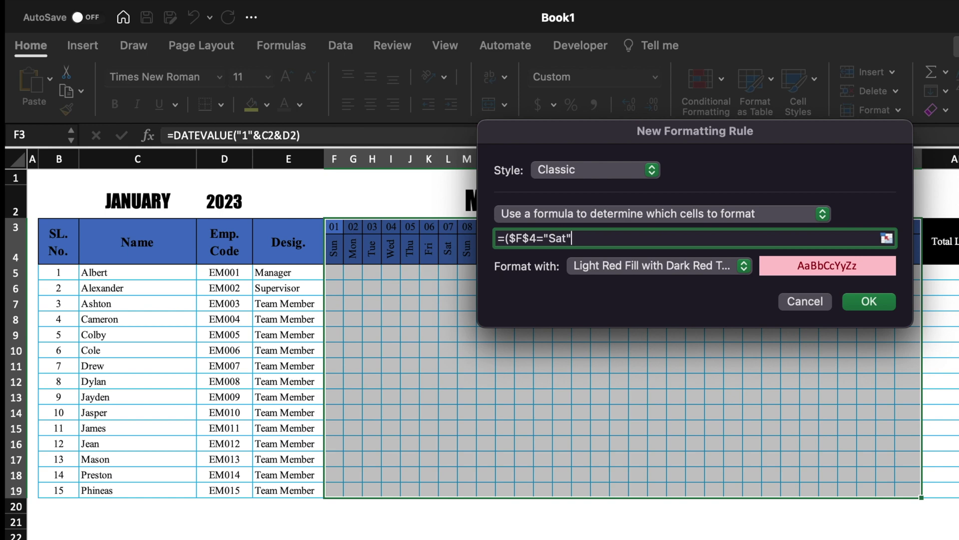
click(515, 238)
key(BackSpace)
click(598, 238)
text()+)
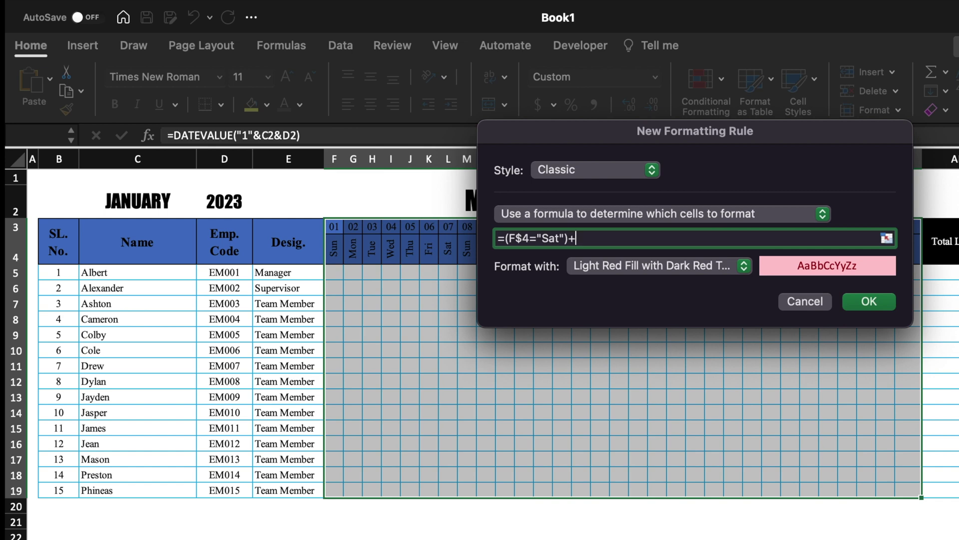
Complete the formula as =(F$4="Sat")+(F$4="Sun") and apply the rule with Light Red Fill with Dark Red Text
text(()
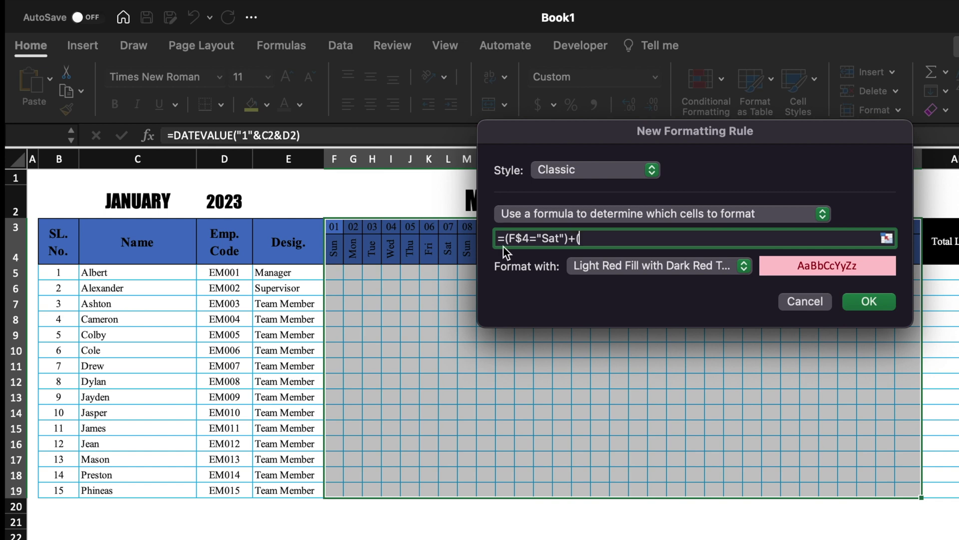
click(333, 247)
click(585, 239)
key(BackSpace)
click(643, 238)
text(="Sun"))
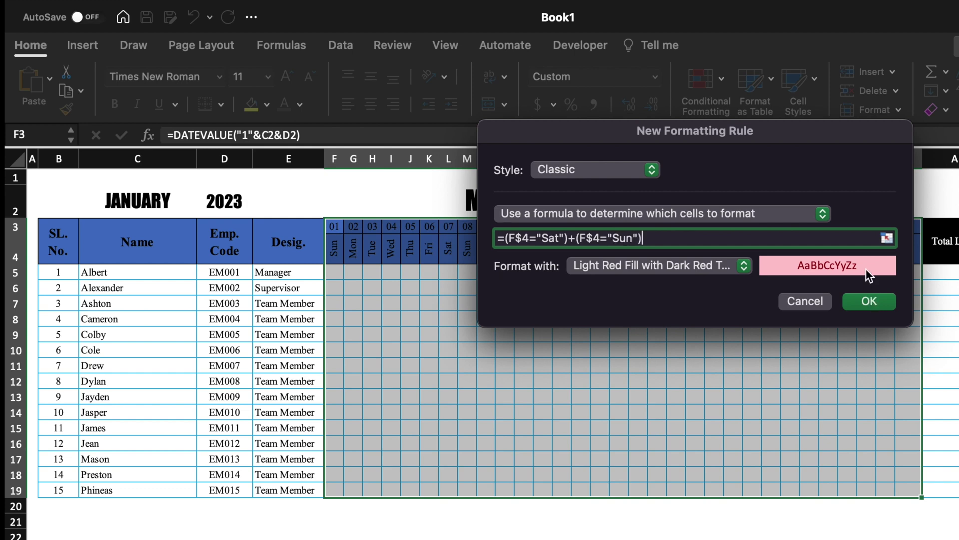
click(870, 300)
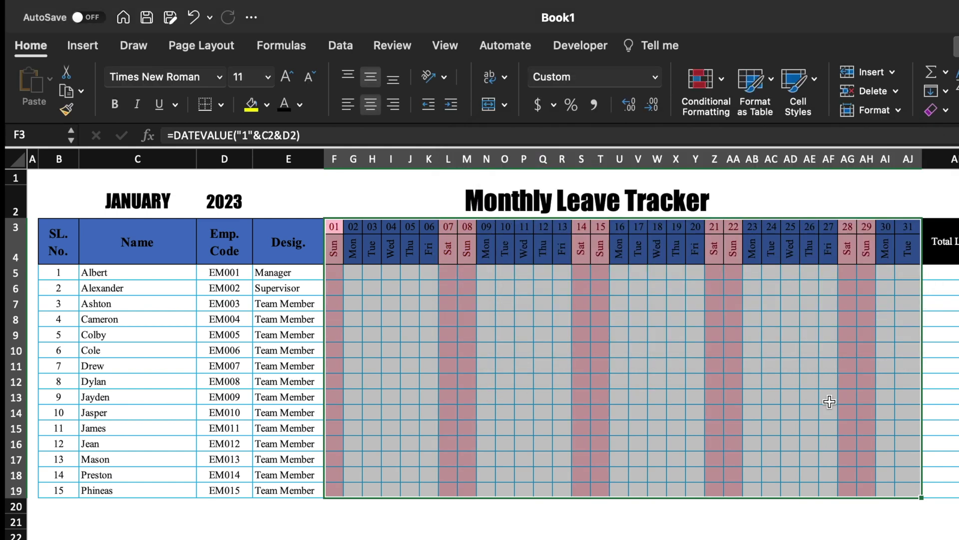
click(780, 508)
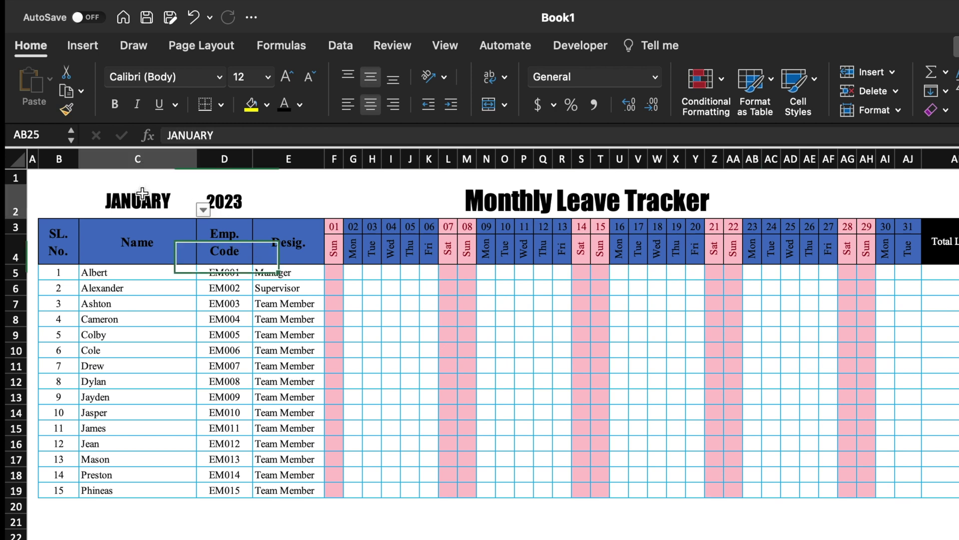
Test the weekend highlighting by choosing a month from C2's dropdown
click(150, 199)
click(204, 210)
click(188, 239)
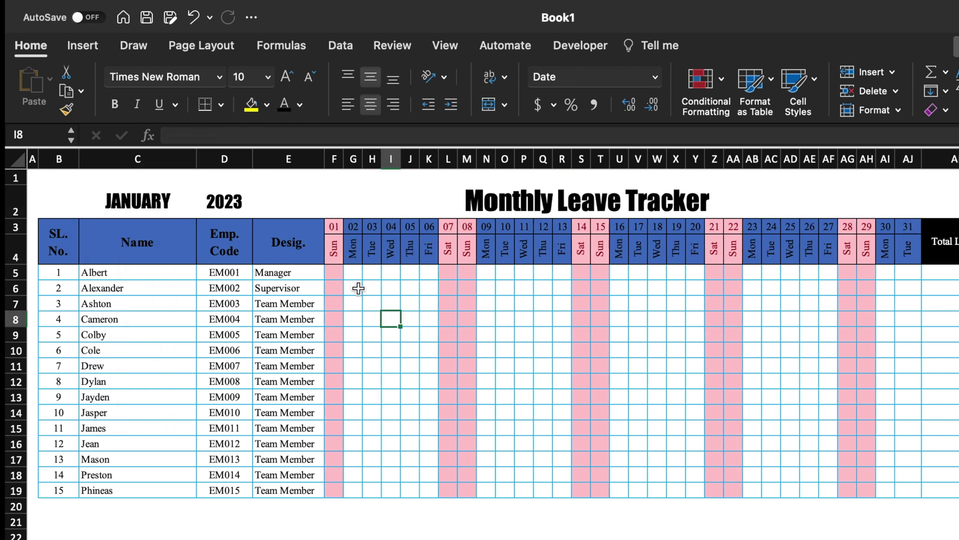
Add list data validation to F5:AJ19 with the source CL,PL,SL,ML,HD,WH,H,WO,A,LWP
drag(336, 272, 915, 492)
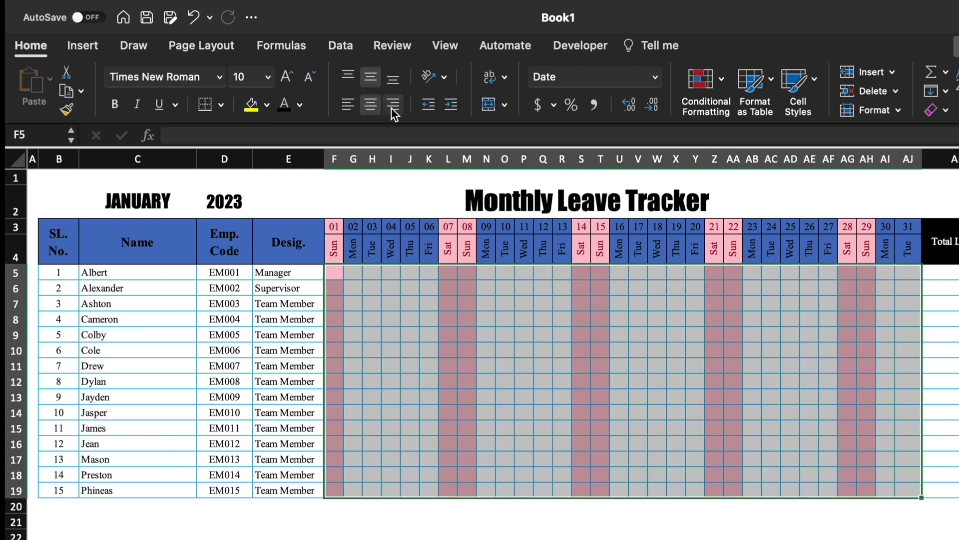
click(340, 45)
click(805, 79)
click(832, 101)
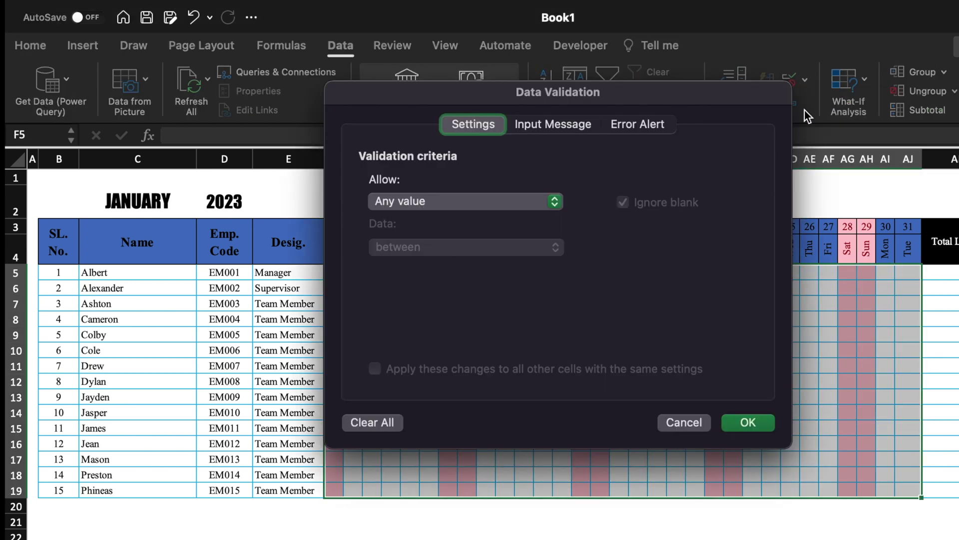
click(553, 204)
click(472, 266)
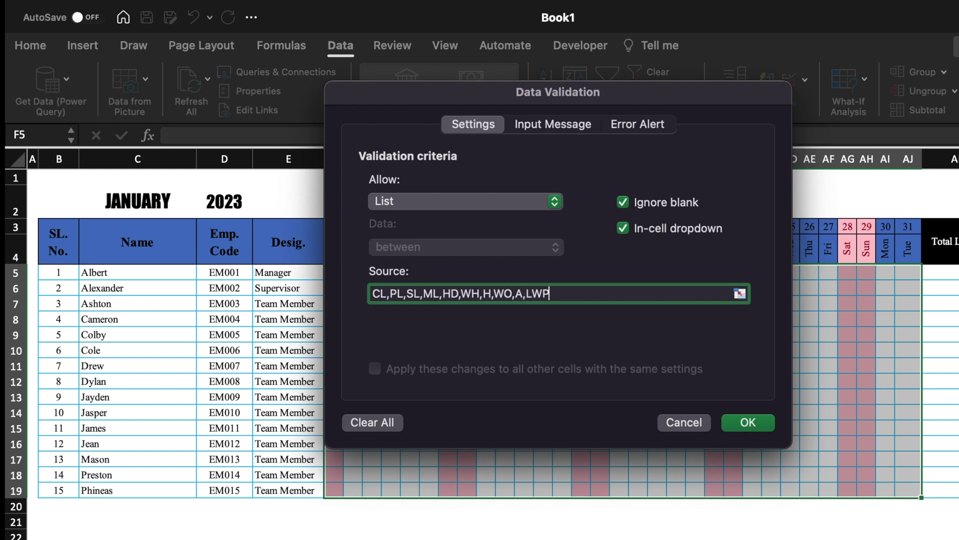
click(754, 423)
Test the leave-code dropdown in cell Q8 of the calendar grid
click(542, 319)
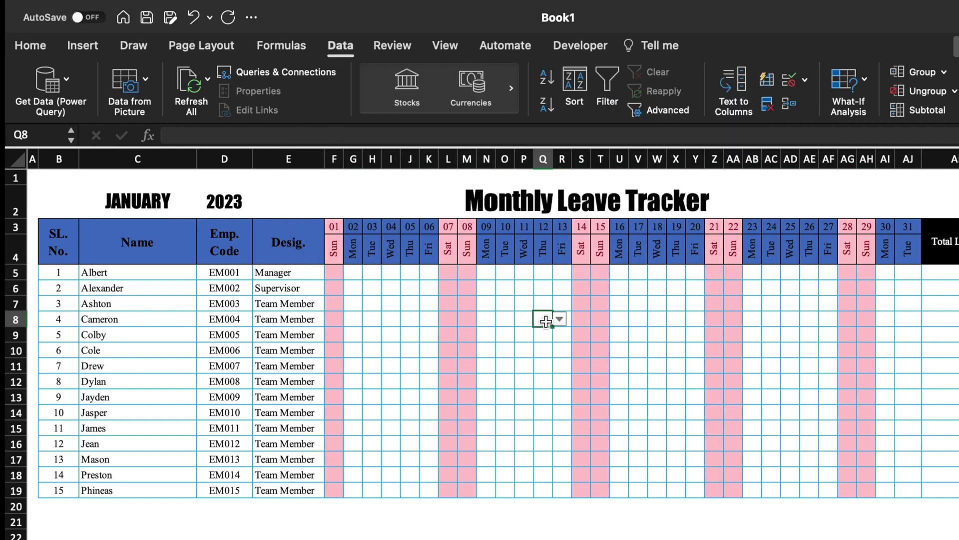
click(559, 319)
click(549, 335)
click(529, 394)
click(524, 302)
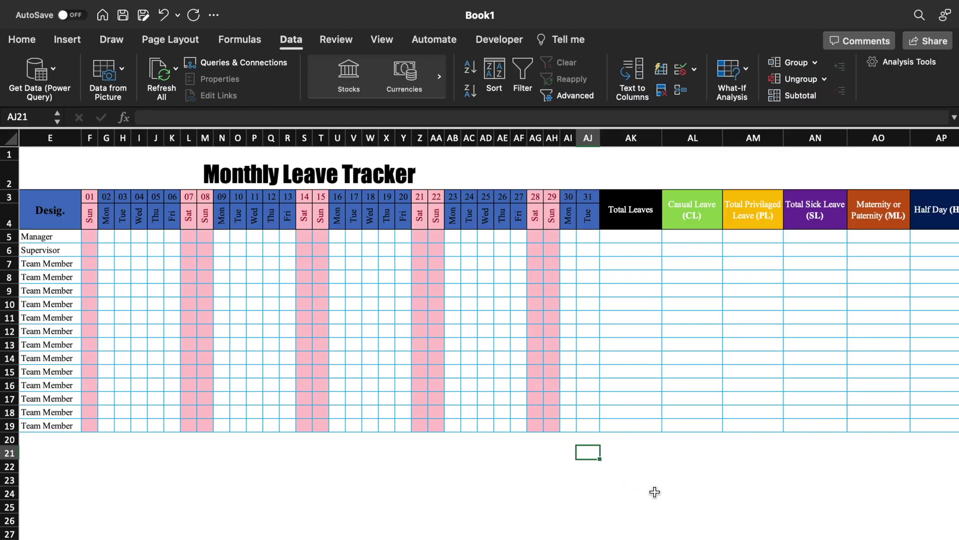
click(651, 512)
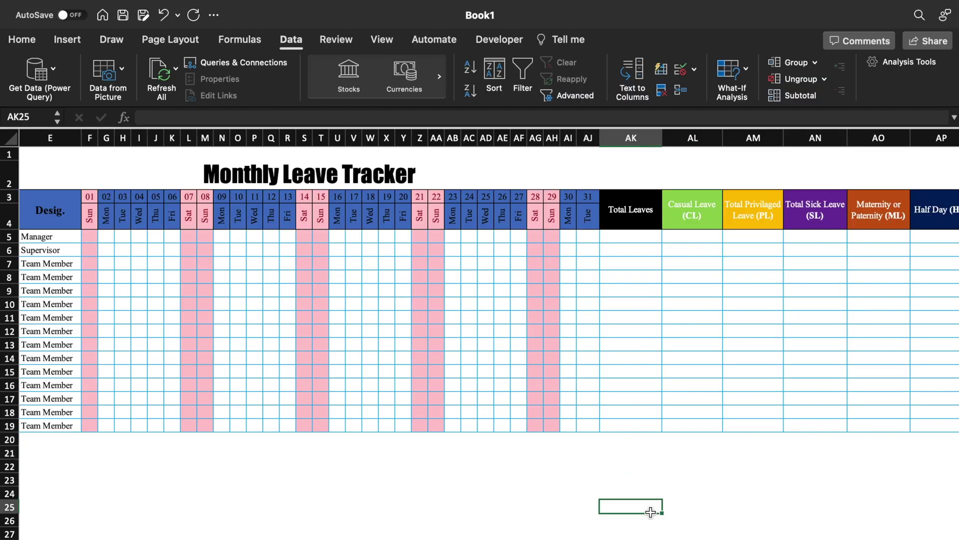
Enter =COUNTA(F5:AJ5) in the Total Leaves cell AK5 and fill it down to AK19
click(640, 233)
text(=)
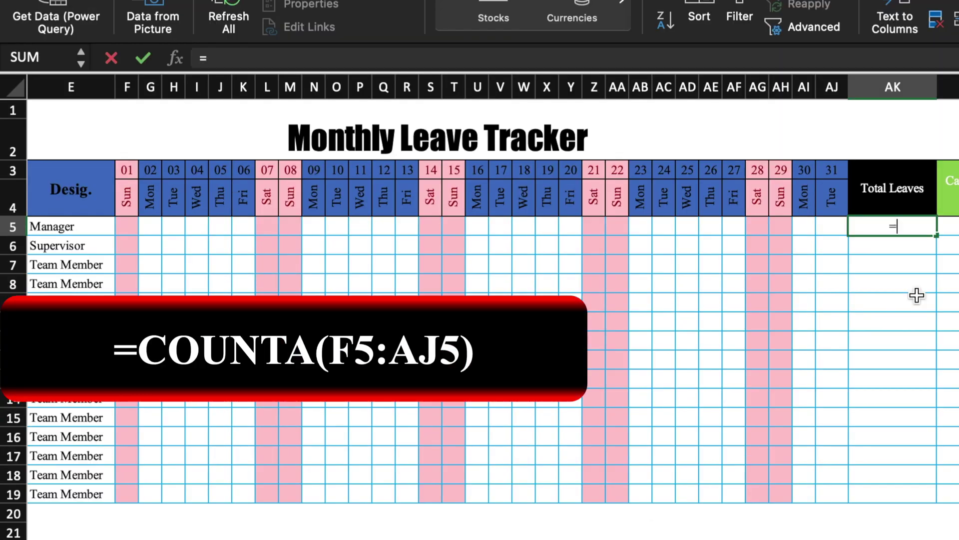
text(COUNTA()
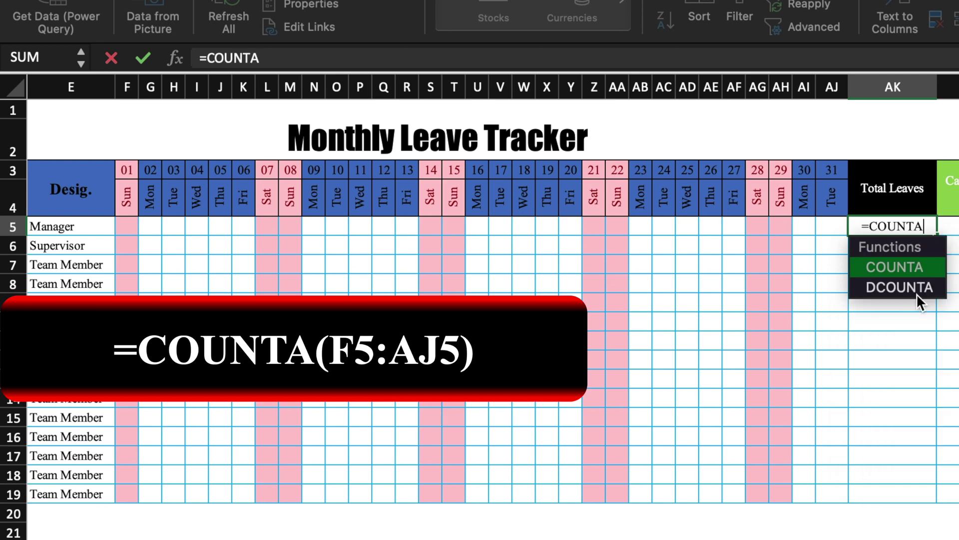
drag(125, 226, 833, 226)
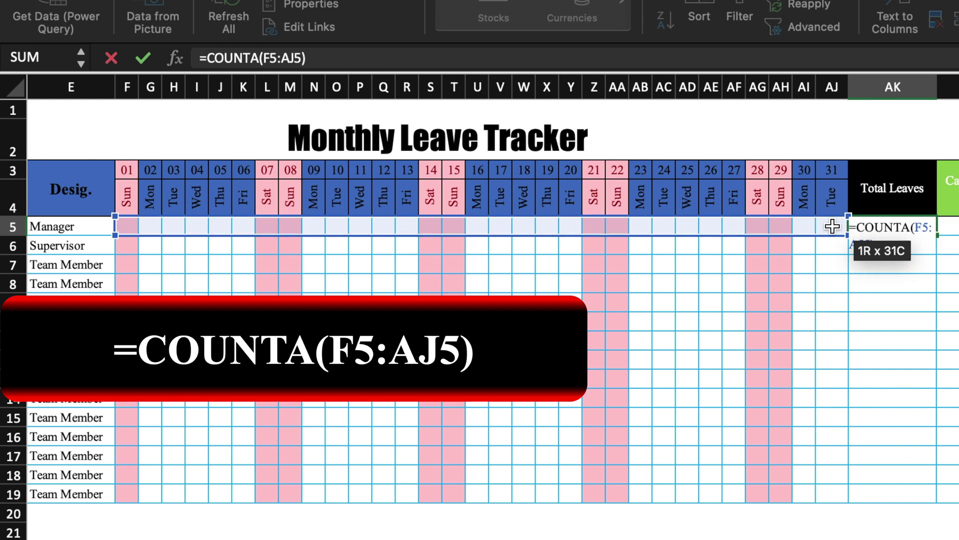
key(Return)
drag(936, 235, 938, 495)
Enter sample leave codes from the row 5 dropdowns: CL in U5, SL in W5, and WH in Y5 and AB5
click(479, 229)
click(497, 227)
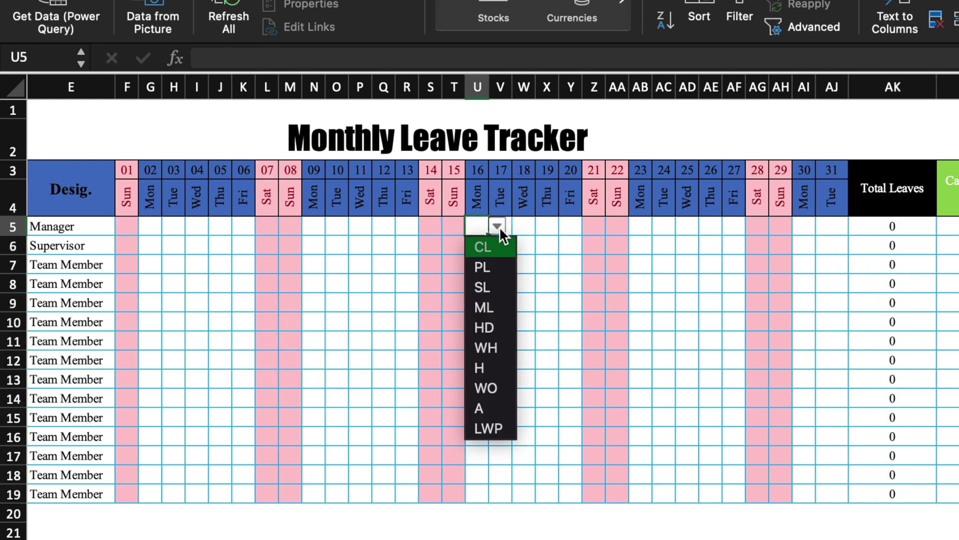
click(500, 246)
click(523, 225)
click(541, 226)
click(548, 289)
click(574, 229)
click(591, 226)
click(580, 350)
click(639, 228)
click(660, 226)
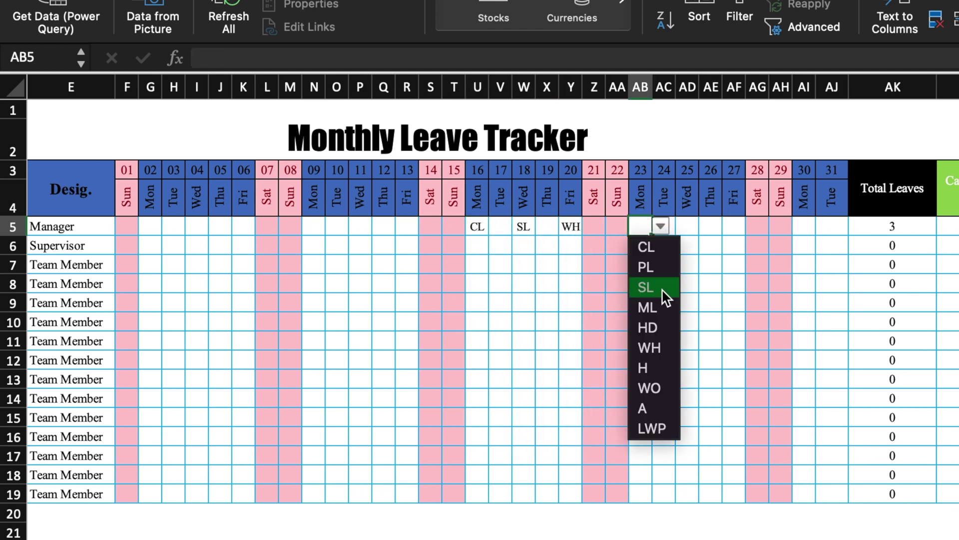
click(668, 349)
click(730, 353)
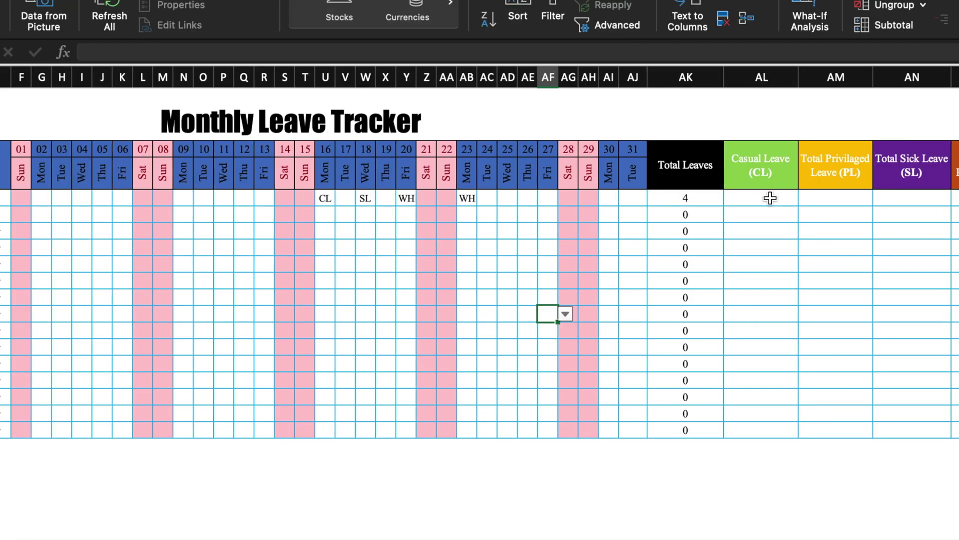
Enter =COUNTIF(F5:AJ5,"CL") in the Casual Leave cell AL5 and fill it down to AL19
click(770, 198)
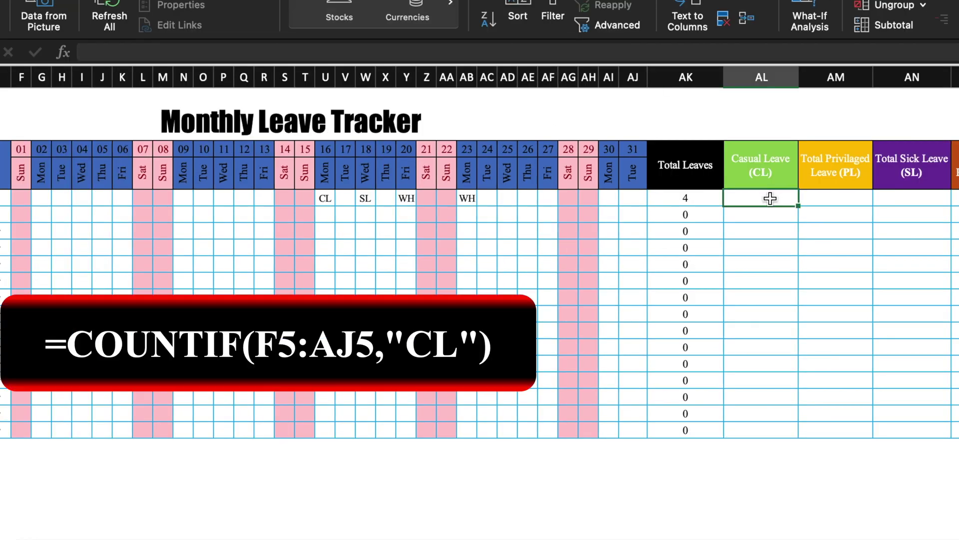
text(=COUNTIF)
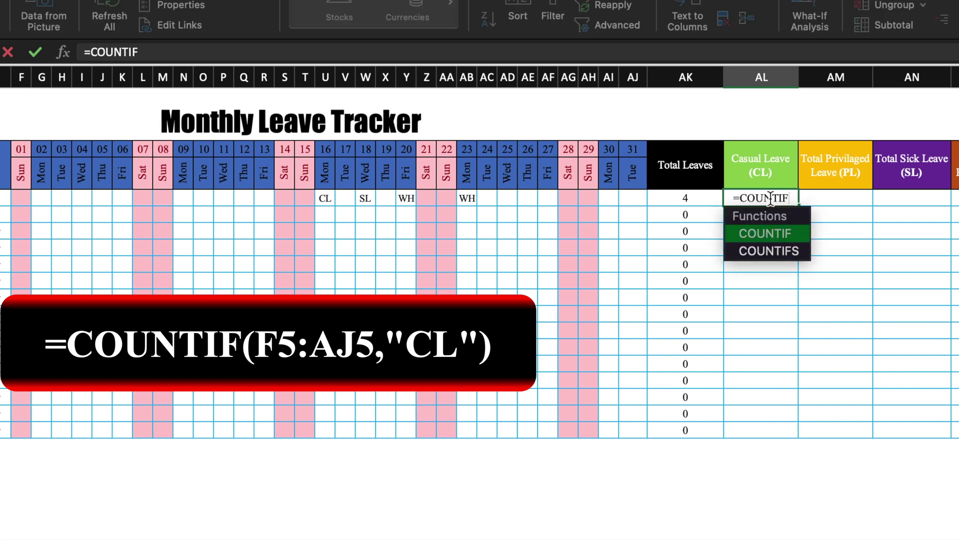
text(()
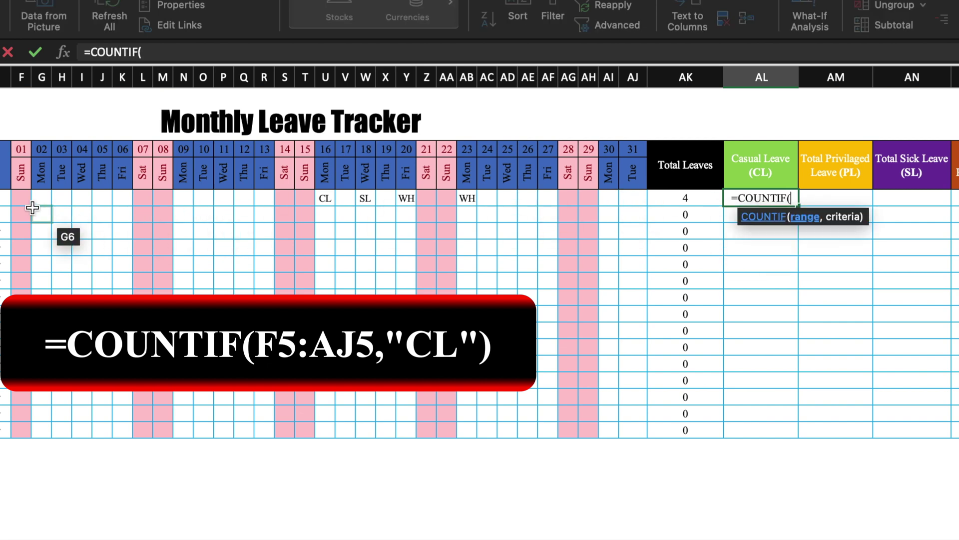
drag(23, 198, 627, 195)
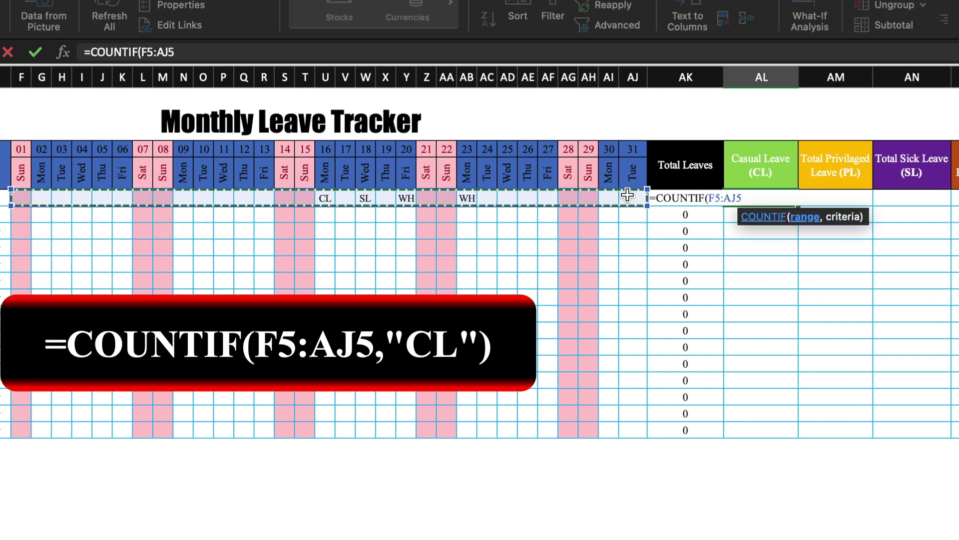
text(,"CL)
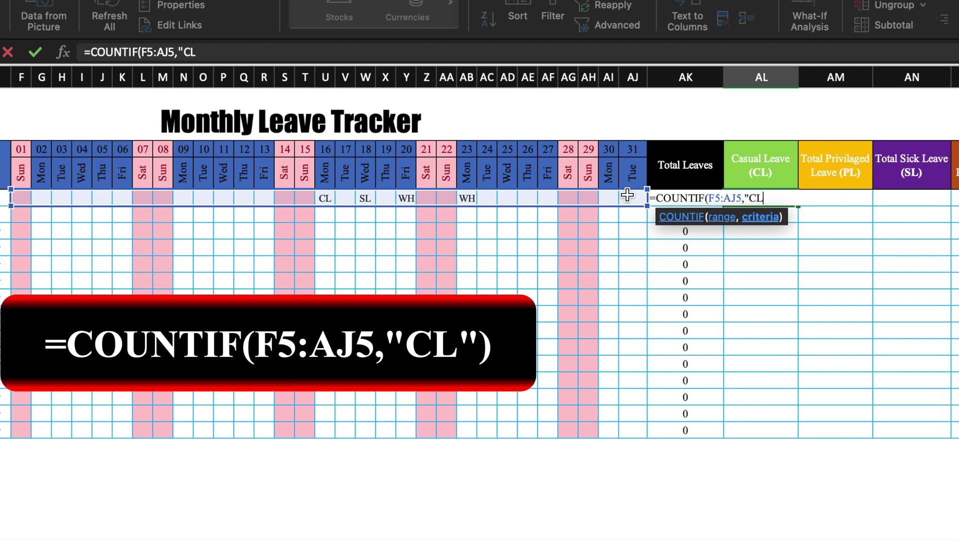
text("))
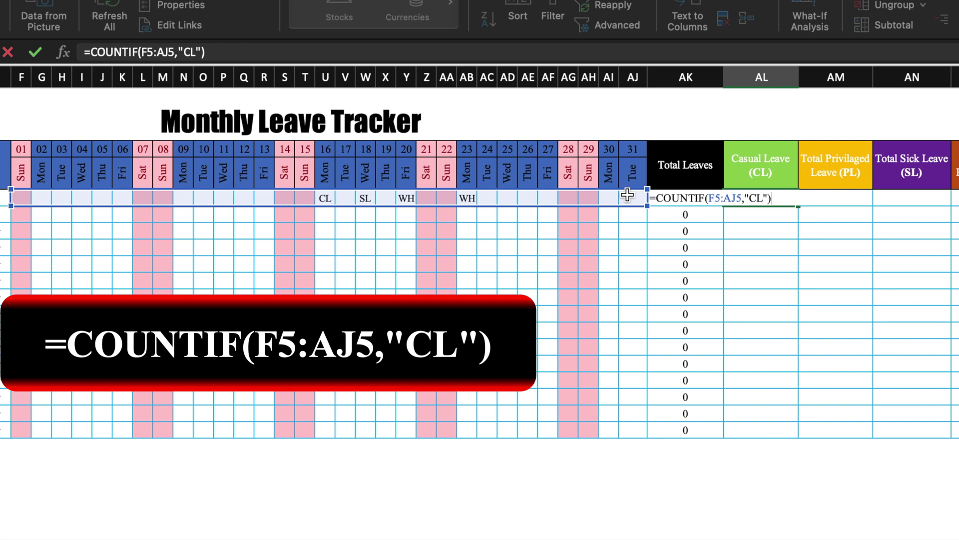
key(Return)
click(778, 196)
drag(798, 206, 803, 293)
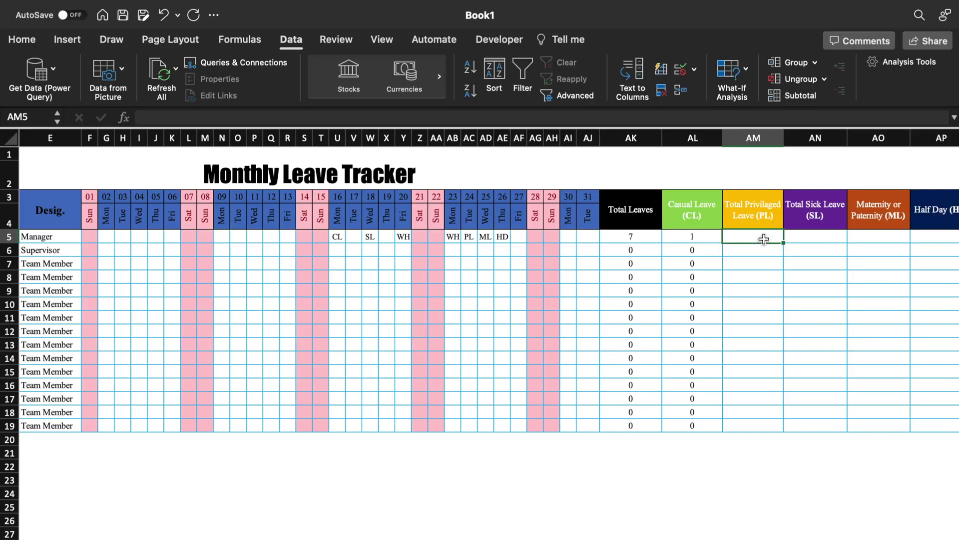
Enter =COUNTIF(F5:AJ5,"PL") in AM5 and fill it down to AM19
text(=)
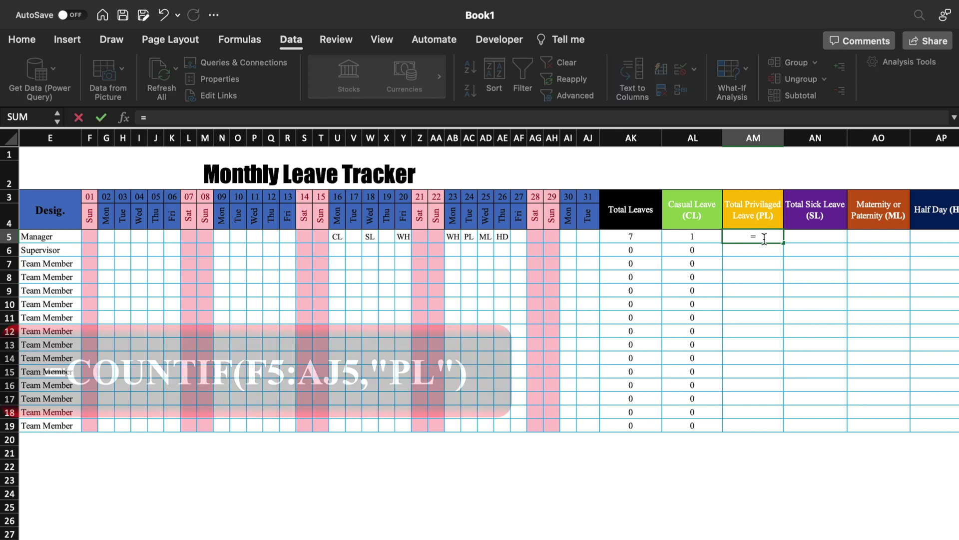
text(countif()
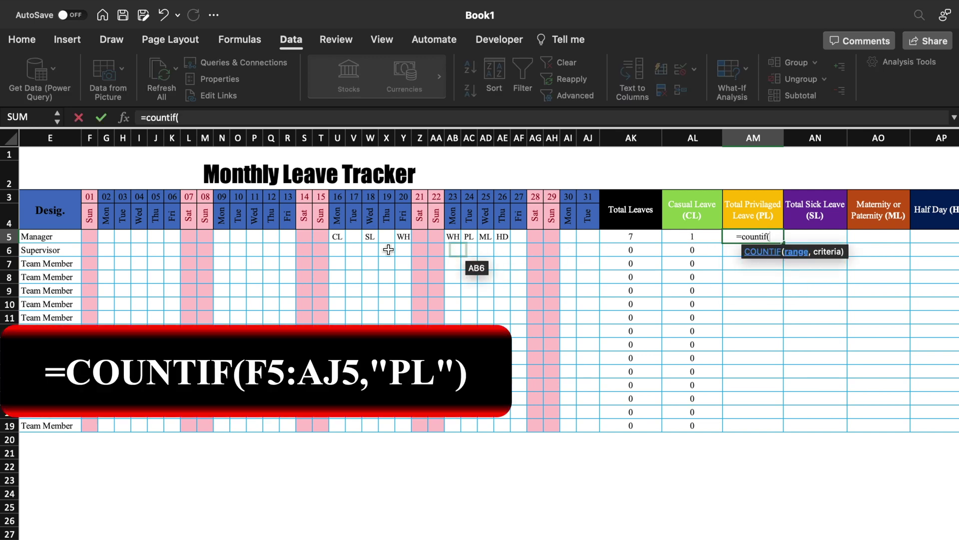
drag(90, 235, 595, 236)
text(,"PL)
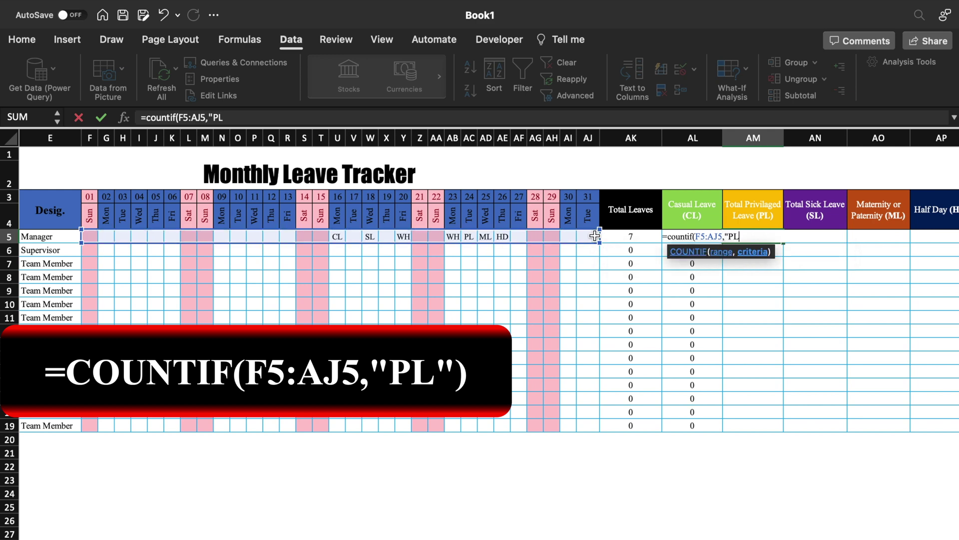
text("))
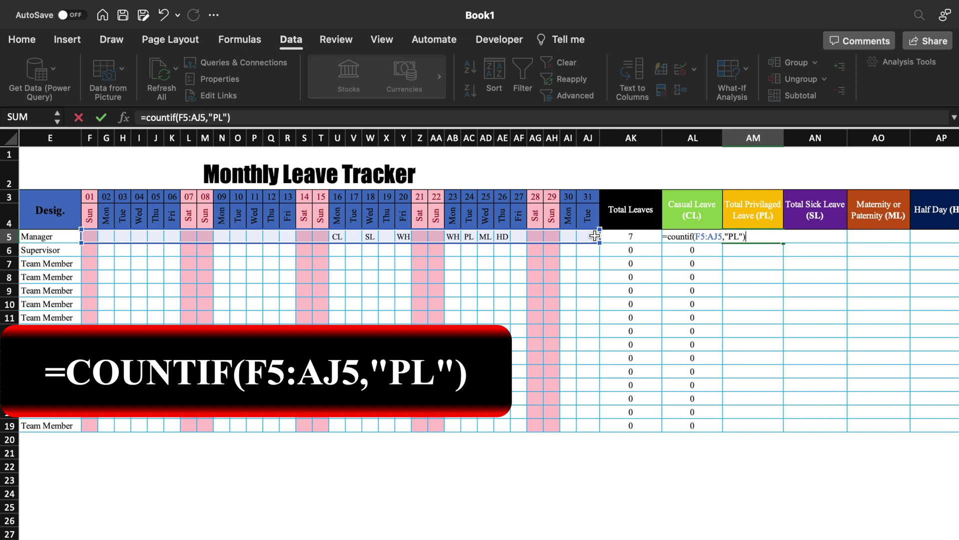
key(Return)
drag(783, 243, 780, 428)
key(Right)
Add COUNTIF formulas over F5:AJ5 counting "SL" in AN5 and "ML" in AO5
scroll(500, 325, right, 5)
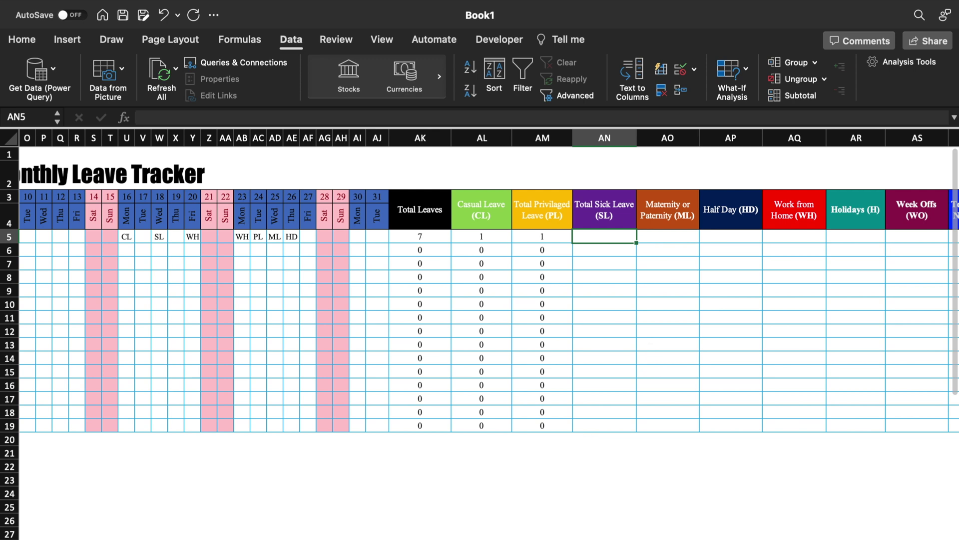
scroll(500, 310, right, 2)
scroll(638, 265, down, 3)
text(=countif()
drag(100, 207, 467, 207)
text(,"SL")=countif()
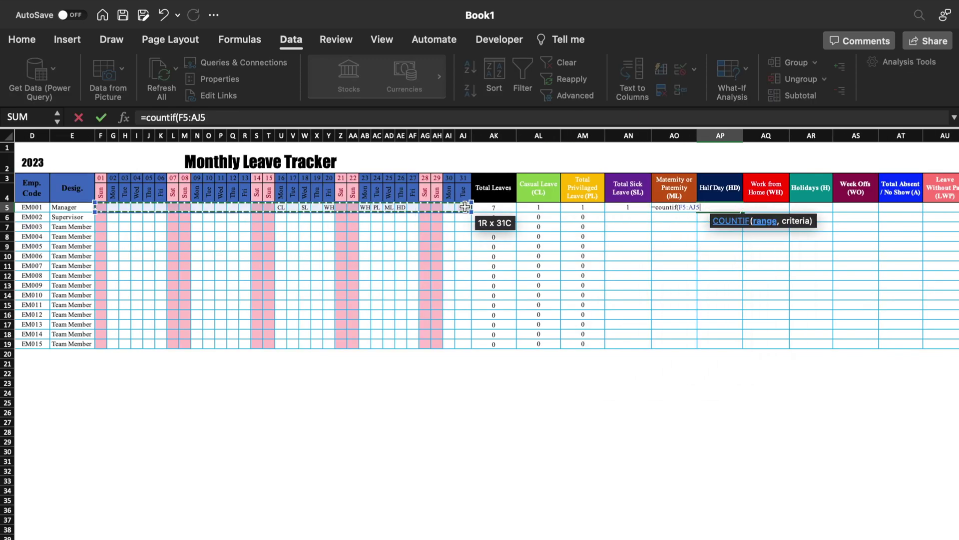
text(,"ML"))
key(Tab)
Add COUNTIF formulas over F5:AJ5 counting "HD" in AP5 and "WH" in AQ5
text(=countif()
drag(101, 207, 467, 206)
text(,"HD"))
key(Tab)
text(=countif(,"WH"))
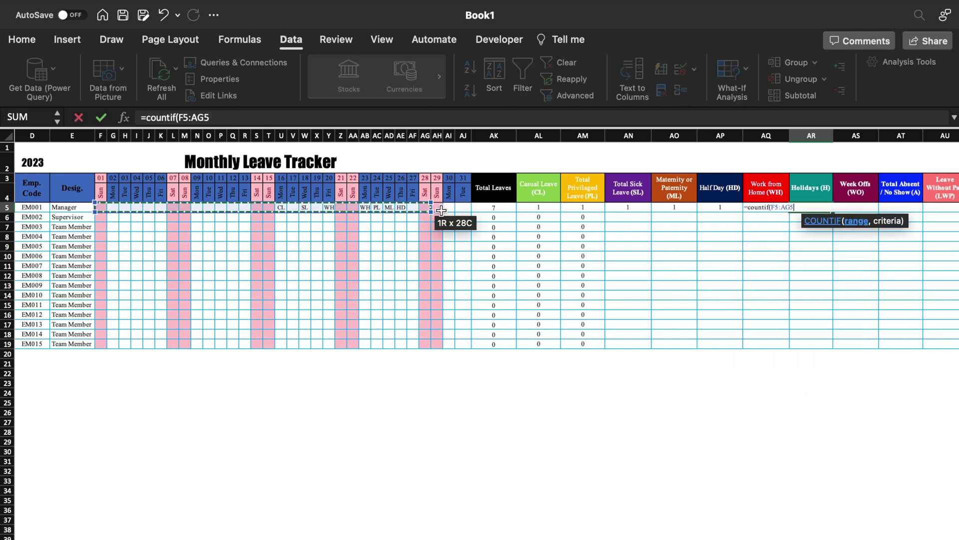
key(Tab)
Add COUNTIF formulas over F5:AJ5 counting "H" in AR5 and "WO" in AS5
text(=countif()
drag(101, 206, 462, 211)
text(,"H"))
key(Tab)
text(=countif()
drag(101, 207, 463, 212)
text(,"WO"))
key(Tab)
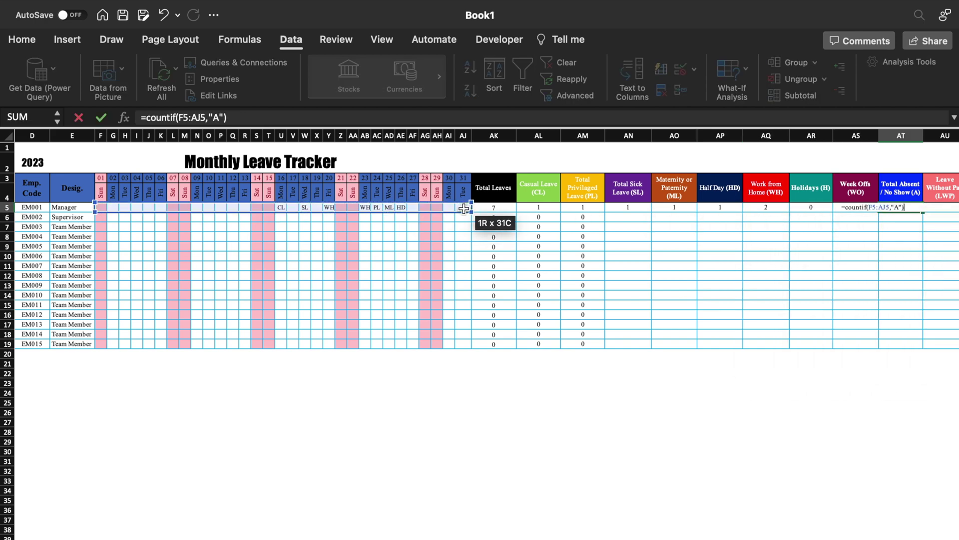
Add COUNTIF formulas over F5:AJ5 counting "A" in AT5 and "LWP" in AU5
drag(100, 206, 468, 208)
text(,"LWP"))
key(Return)
Copy the leave-type formulas in AN5:AU5 down through row 19
scroll(433, 208, up, 3)
scroll(433, 208, right, 5)
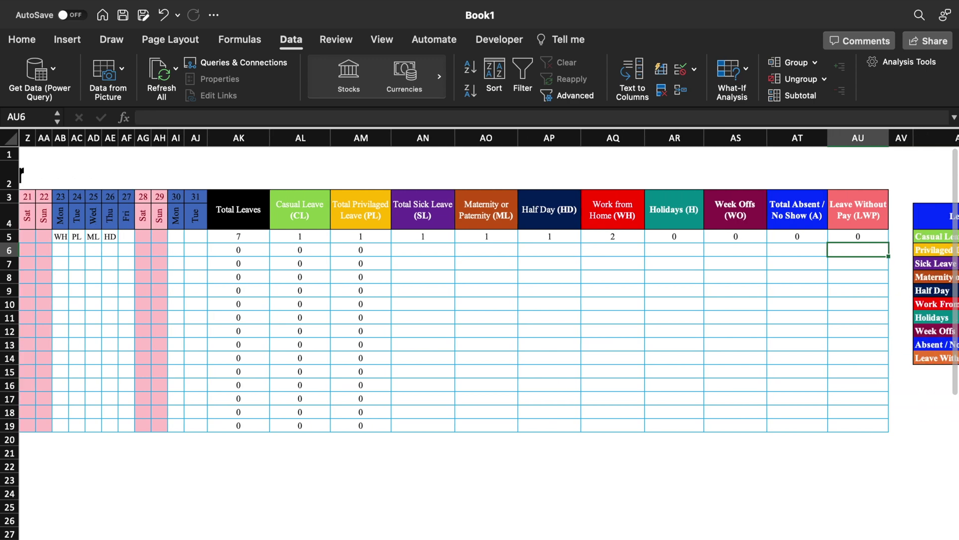
drag(375, 236, 822, 430)
scroll(822, 430, left, 10)
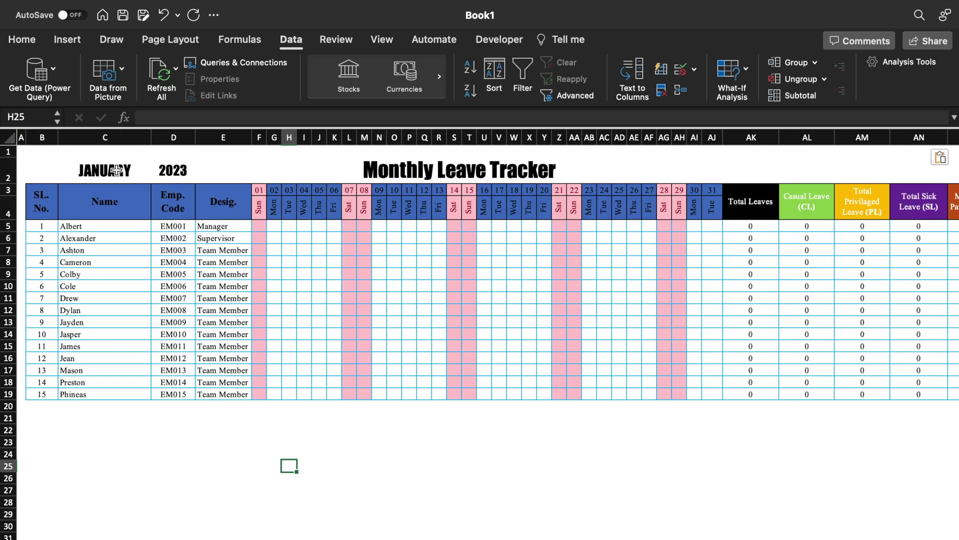
Clear the month and year from C2 and D2 by filling blank cell B2 across to D2
click(46, 170)
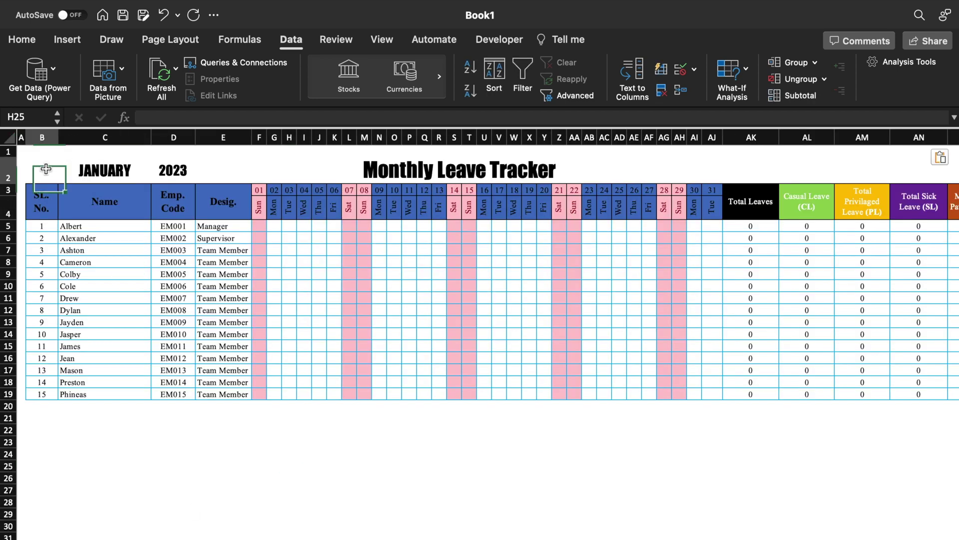
drag(57, 183, 192, 181)
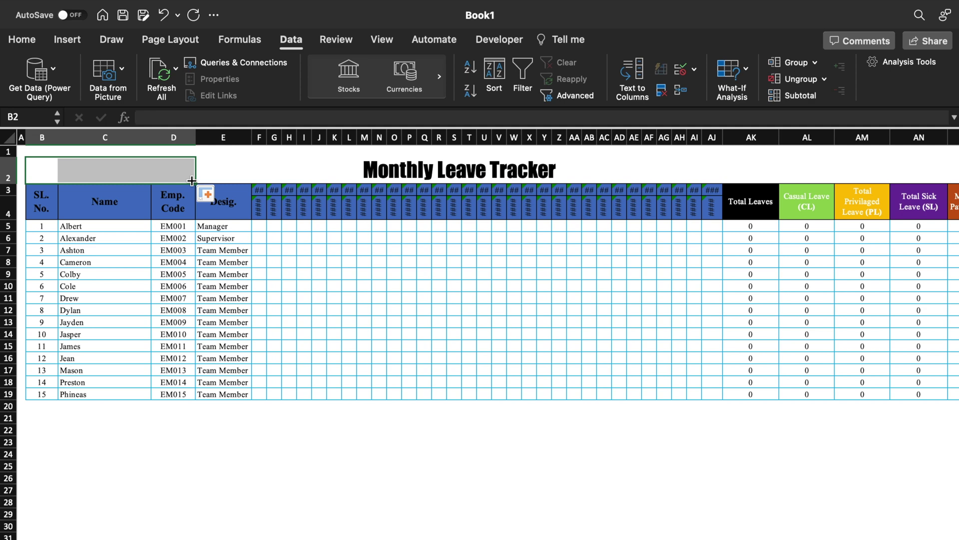
click(531, 332)
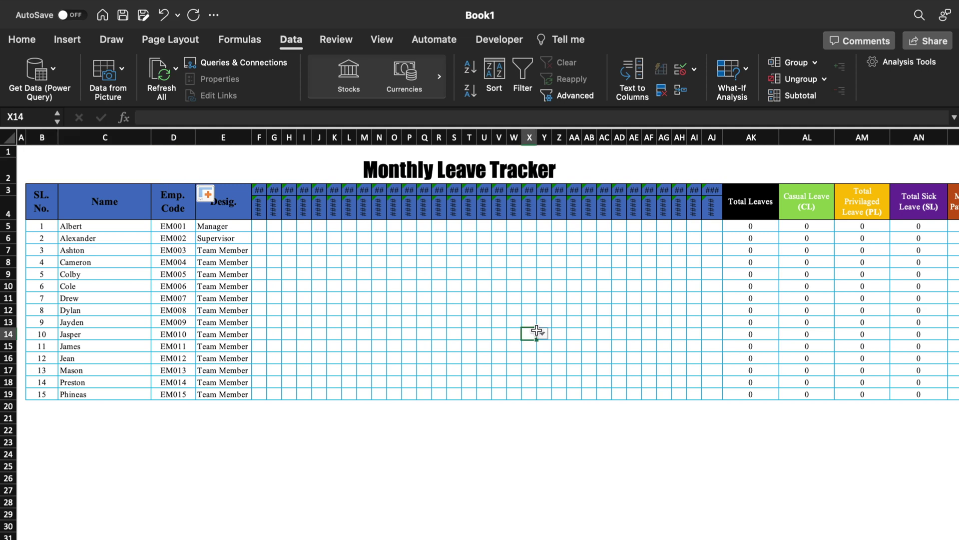
Delete the calendar day columns F:AJ and clear the broken formulas from F5:P19
drag(259, 137, 720, 137)
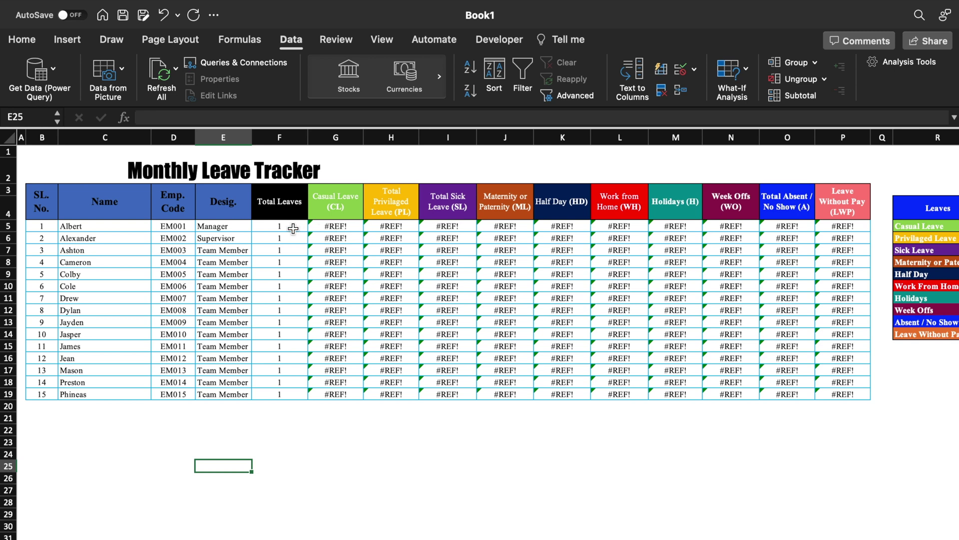
drag(293, 228, 850, 394)
key(Delete)
Centre the Monthly Leave Tracker title across row 2 above the leave totals table
click(138, 169)
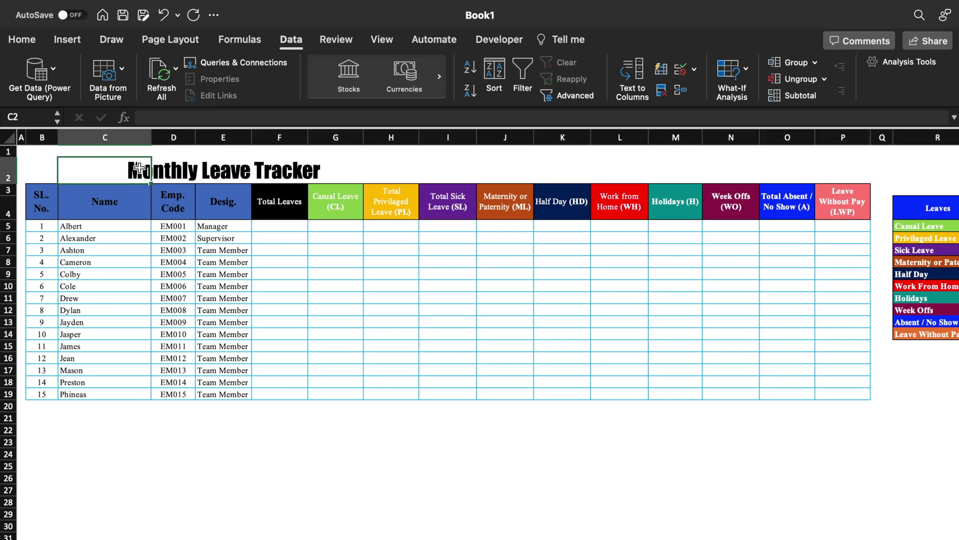
drag(135, 168, 659, 167)
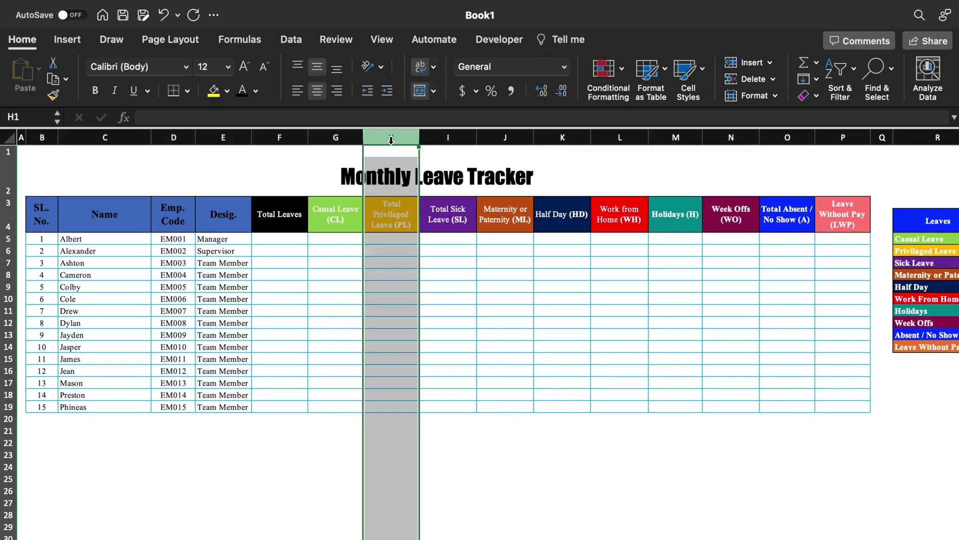
Insert two blank columns between the Casual Leave (CL) and Total Privilaged Leave (PL) columns
click(508, 431)
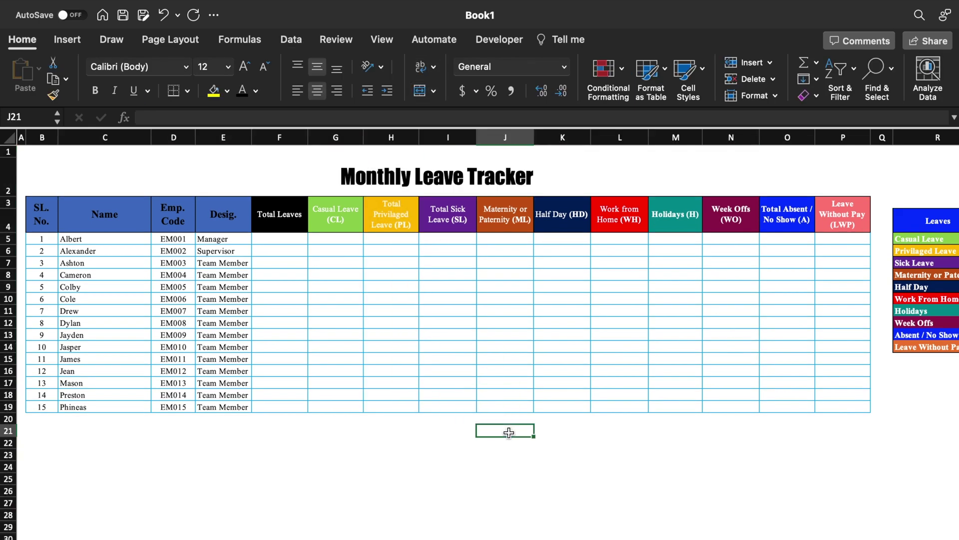
right_click(392, 138)
click(405, 222)
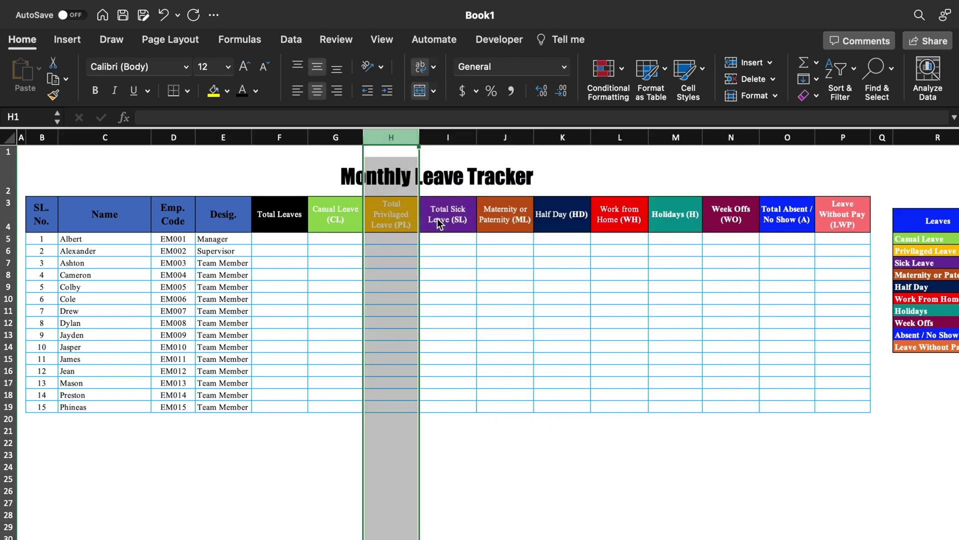
right_click(398, 139)
click(435, 223)
click(502, 443)
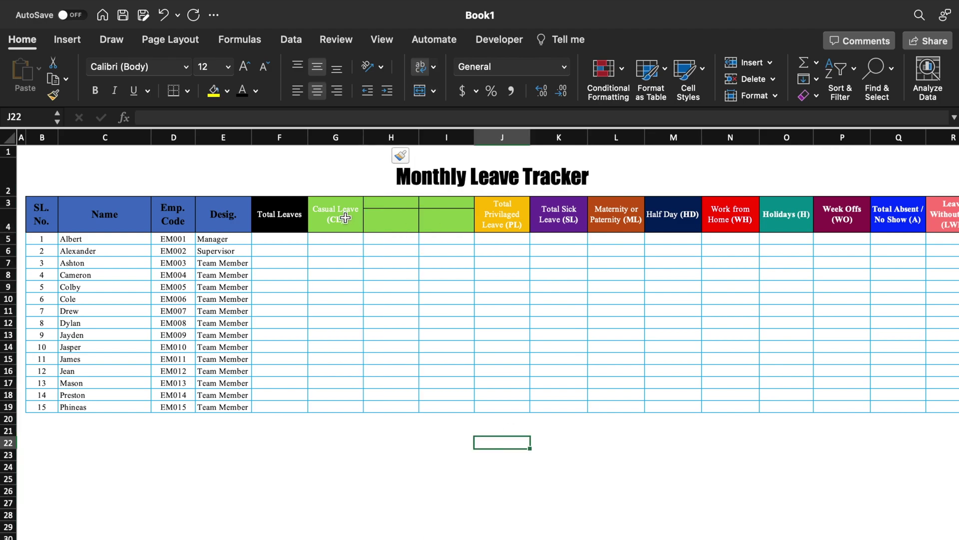
Fill the Casual Leave (CL) header across the two new columns and rename the copies Casual Leave Allowed (CL) and Casual Leave Balance(CL)
click(345, 218)
drag(363, 234, 472, 233)
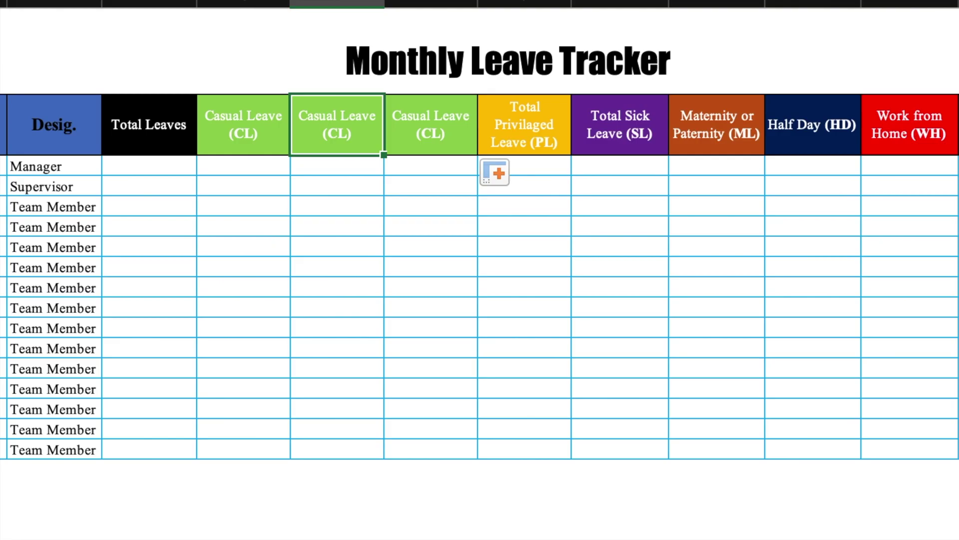
double_click(322, 133)
text(Allowed)
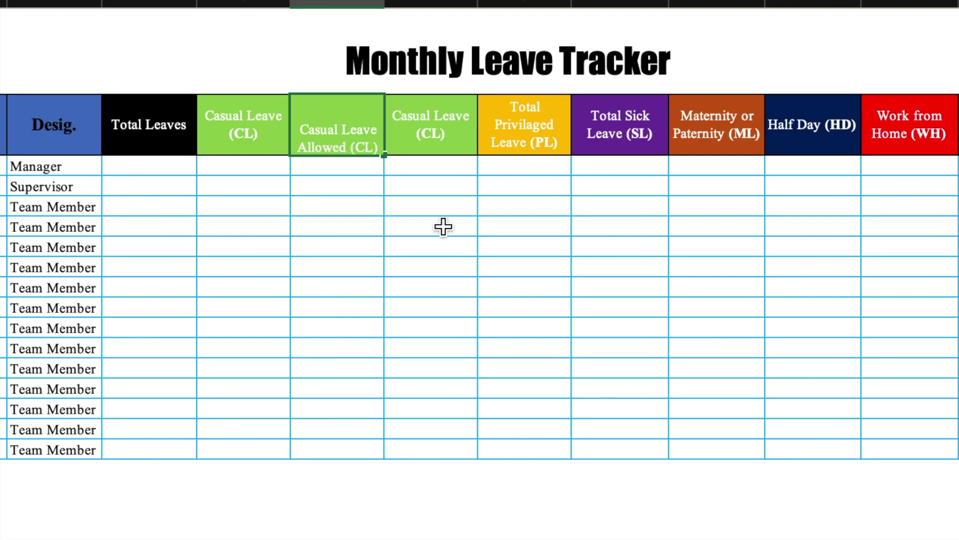
click(443, 226)
double_click(428, 142)
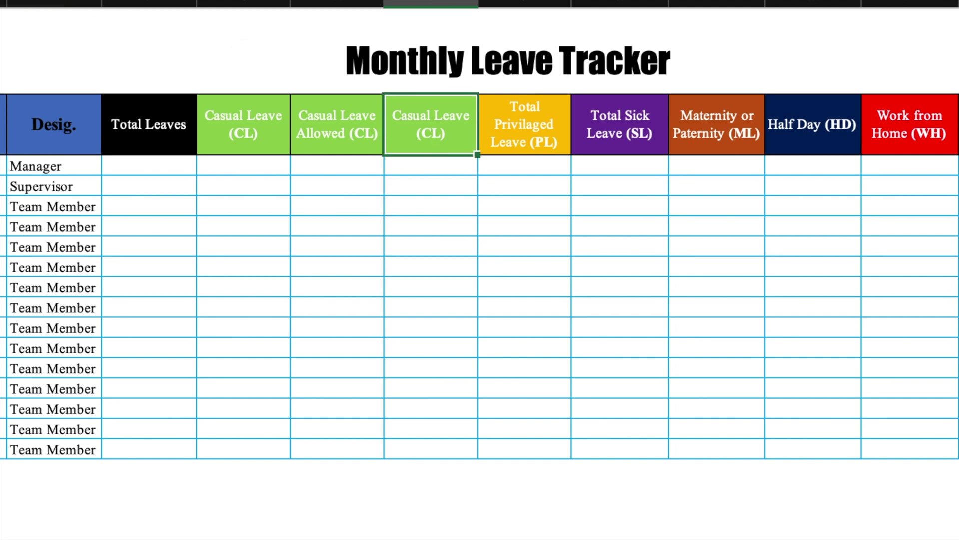
text(Balance)
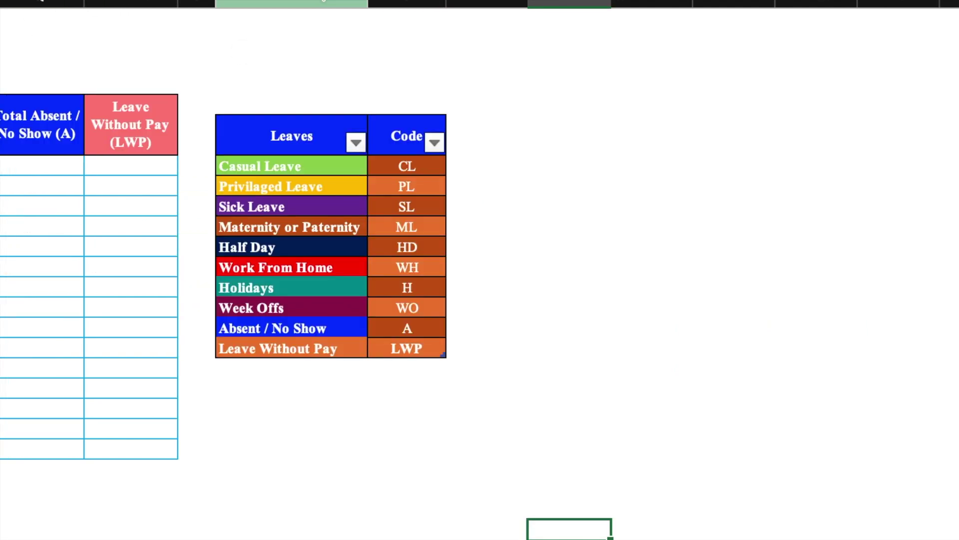
Delete the Leaves and Code table columns and change the sheet title to Annual Leave Tracker
drag(291, 4, 430, 4)
right_click(427, 4)
click(529, 159)
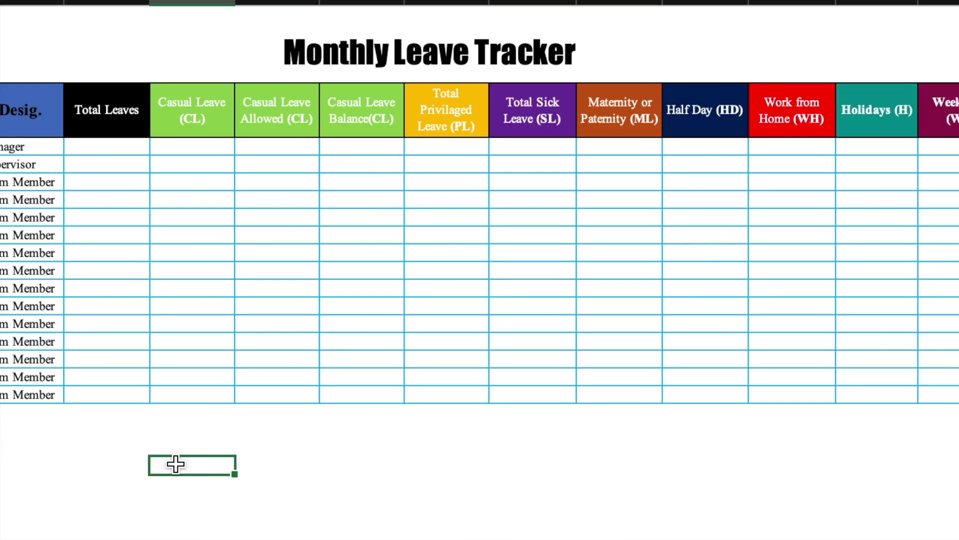
click(342, 65)
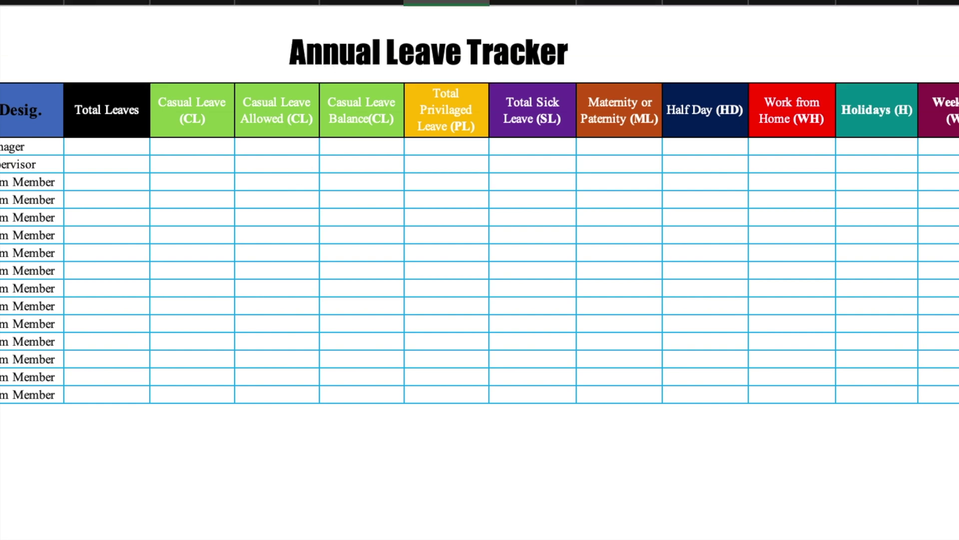
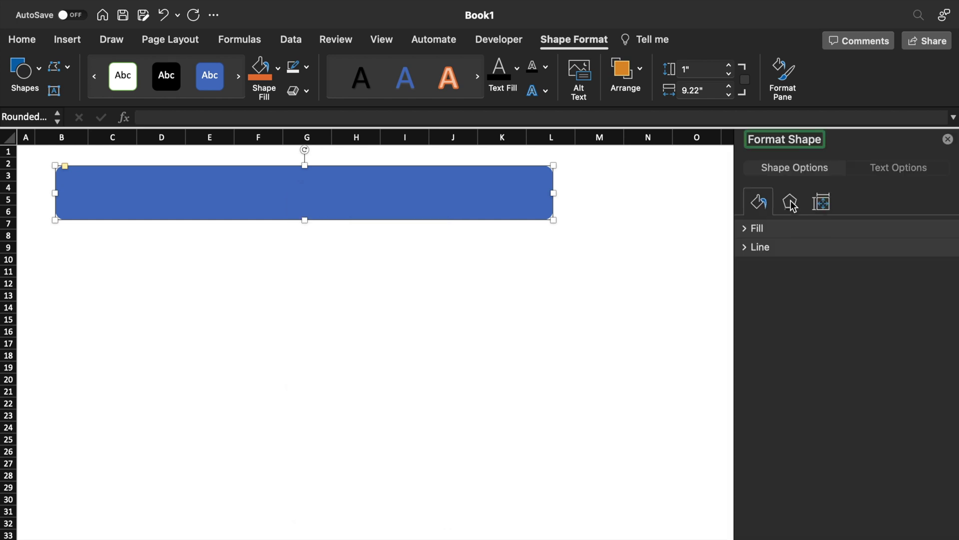
Add a shadow below the blue rounded rectangle and enter the text Leave Tracker in it
click(791, 203)
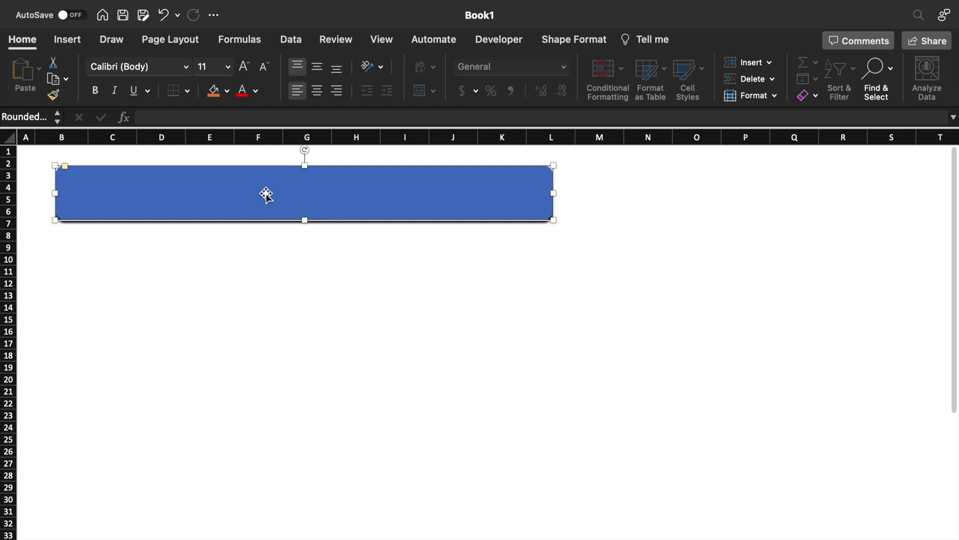
right_click(266, 194)
click(323, 260)
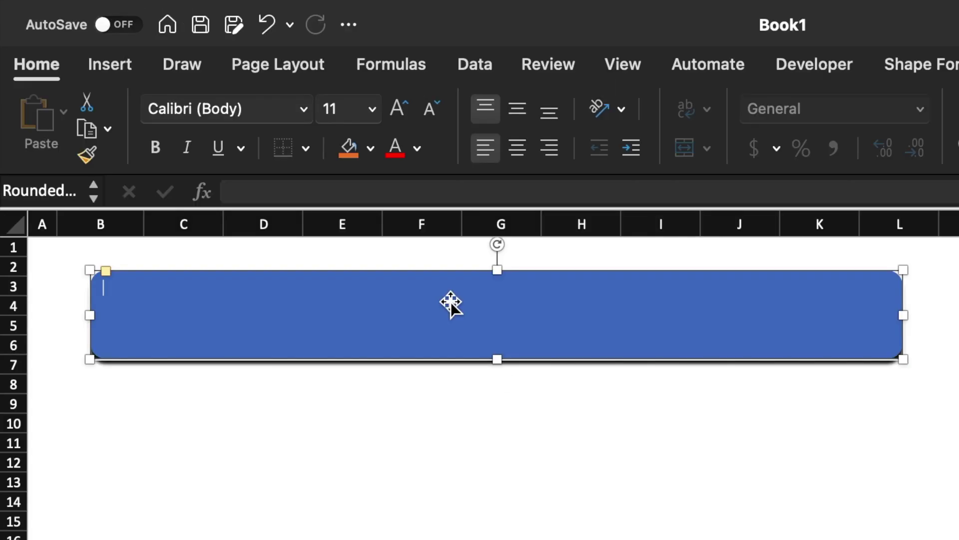
text(Leave Tracker)
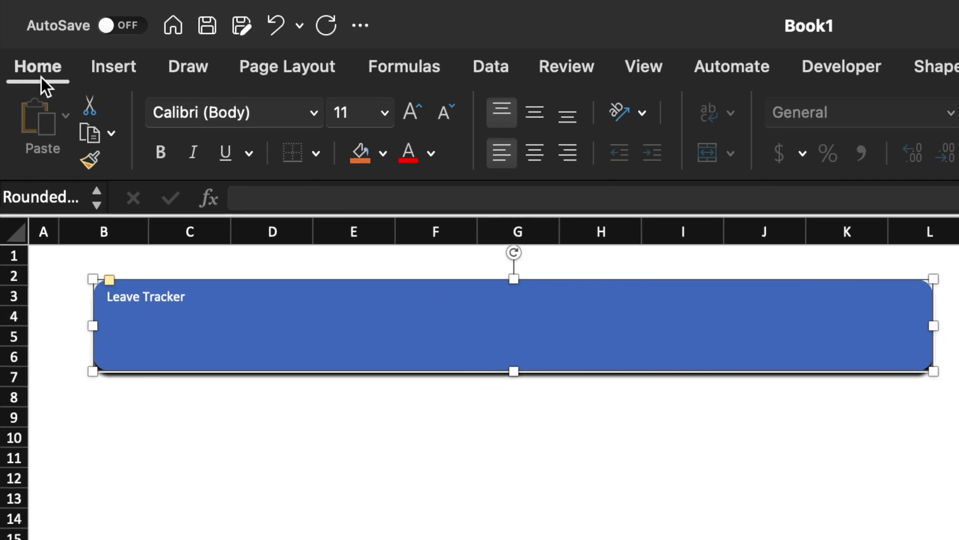
Format the Leave Tracker banner text in Impact, centred horizontally and vertically, with yellow font colour
click(315, 115)
click(333, 332)
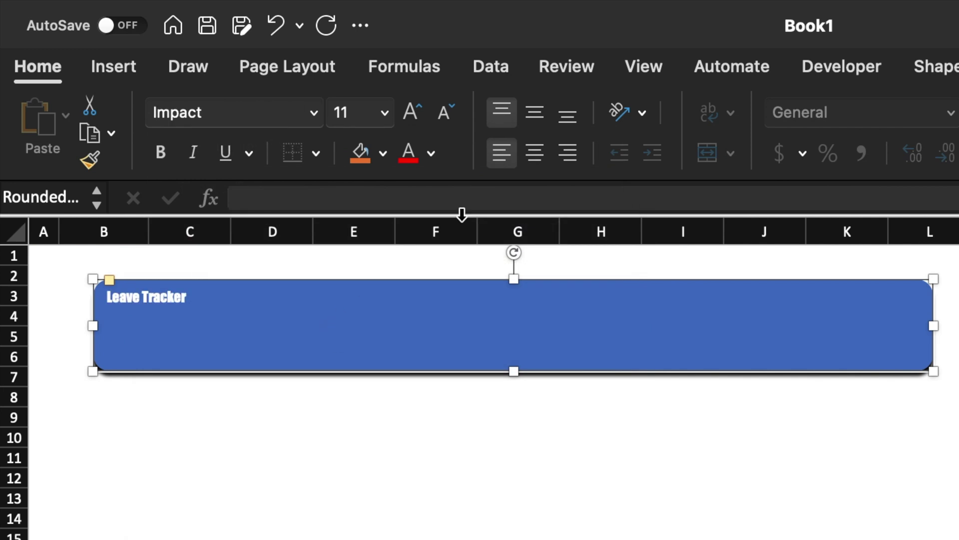
click(539, 151)
click(535, 111)
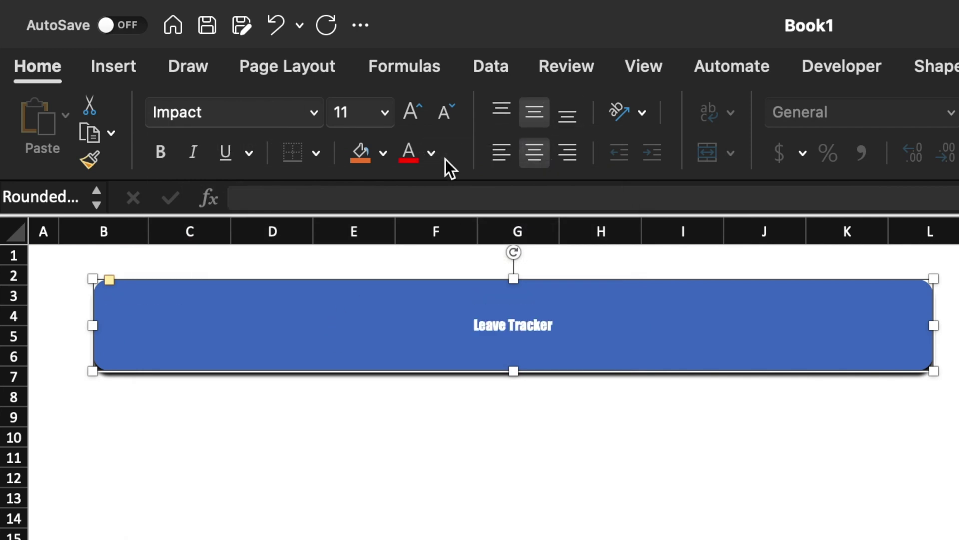
click(430, 153)
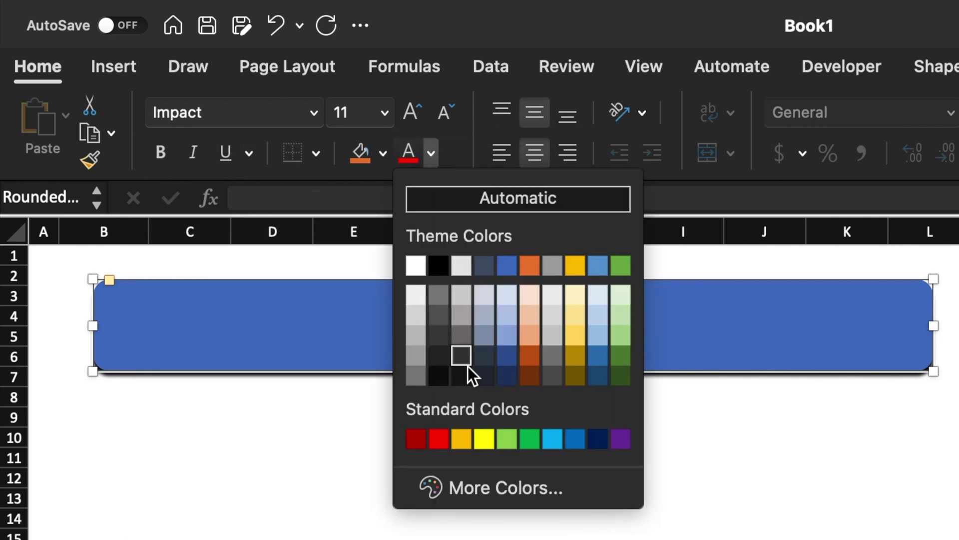
click(483, 440)
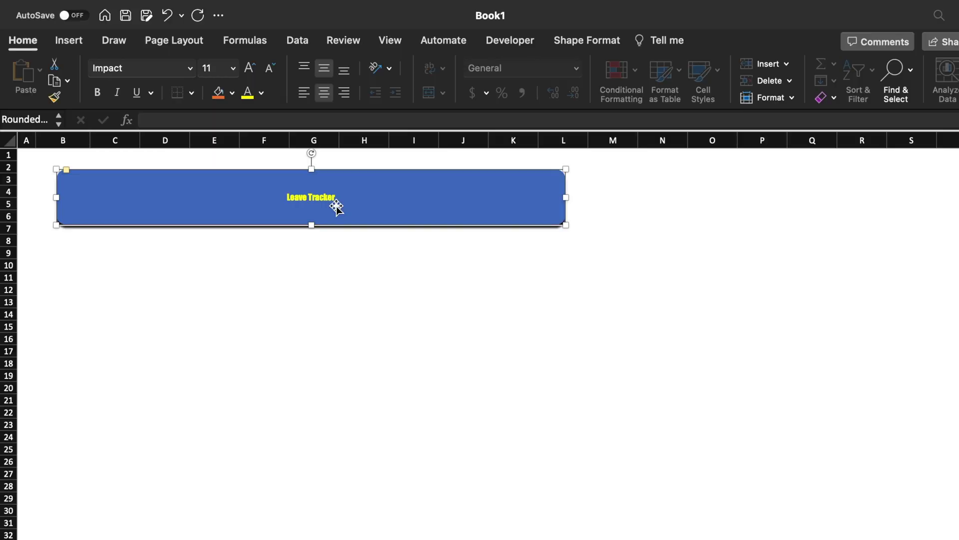
Give the banner text a shadow with 4 pt blur, 90° angle and 4 pt distance, and enlarge it to size 36
right_click(335, 206)
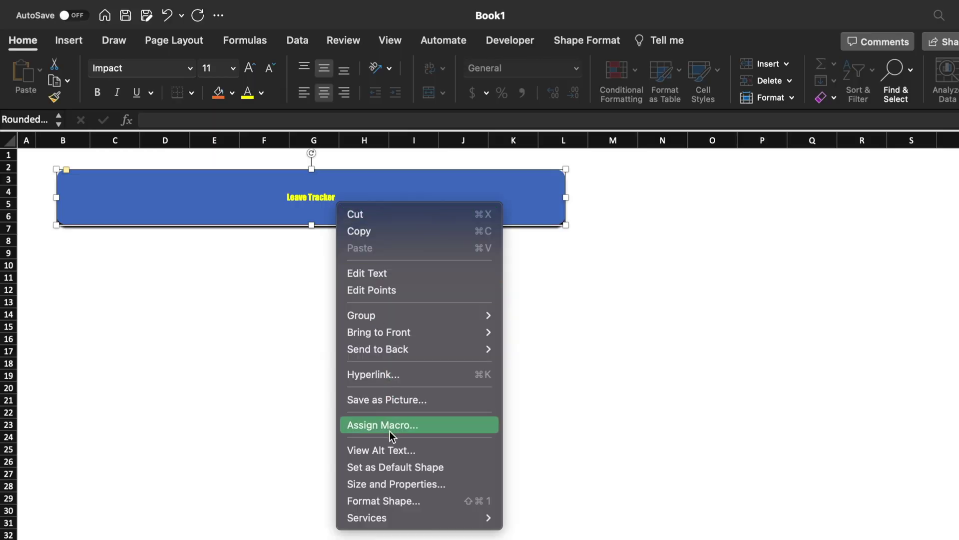
click(407, 501)
click(910, 172)
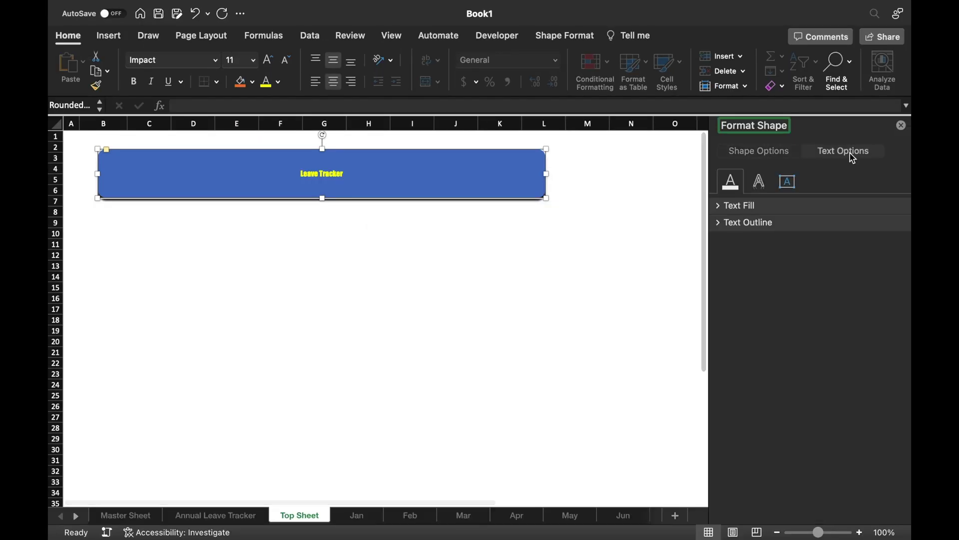
click(759, 185)
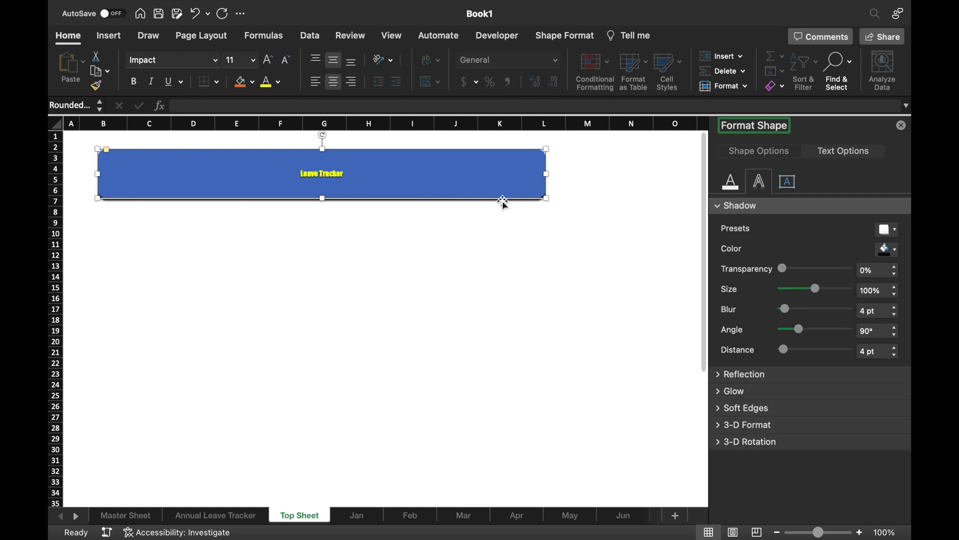
click(413, 255)
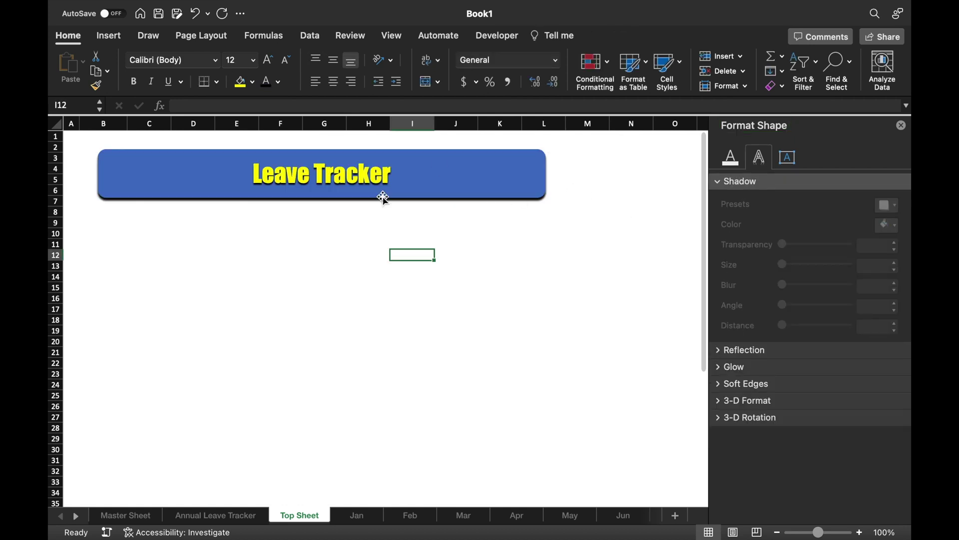
Duplicate the Leave Tracker banner below itself, shrink the copy to a small button spanning columns B to C, and replace its text with Jan
click(383, 197)
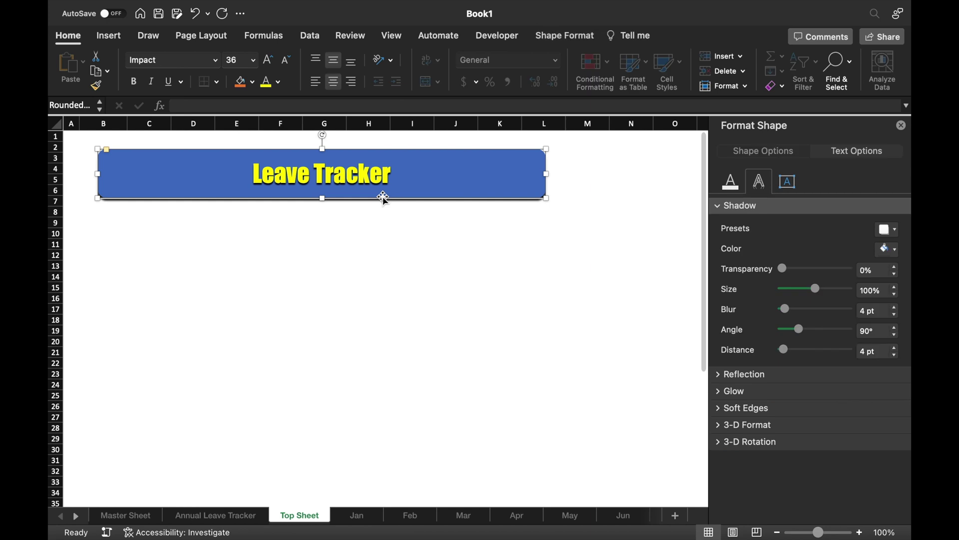
drag(384, 198, 386, 258)
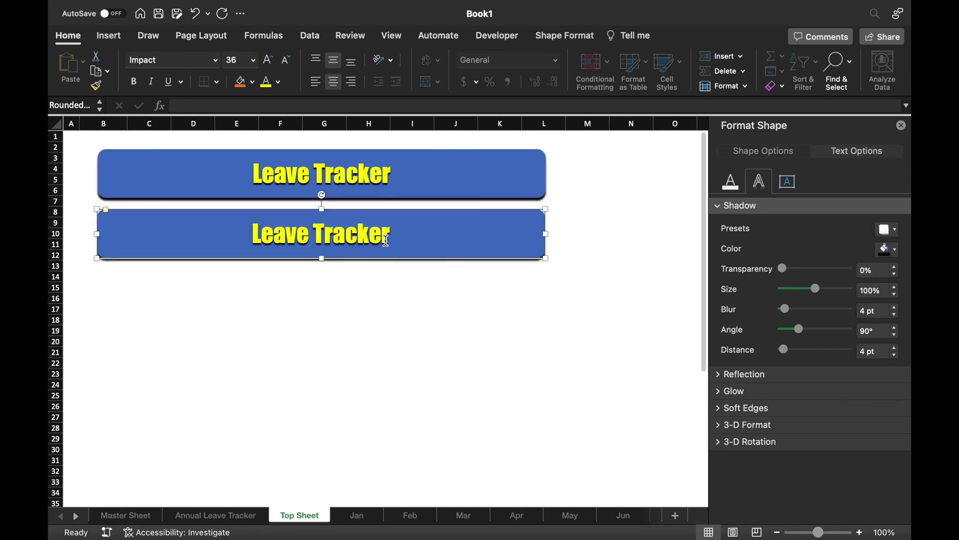
drag(536, 235, 163, 237)
key(super+a)
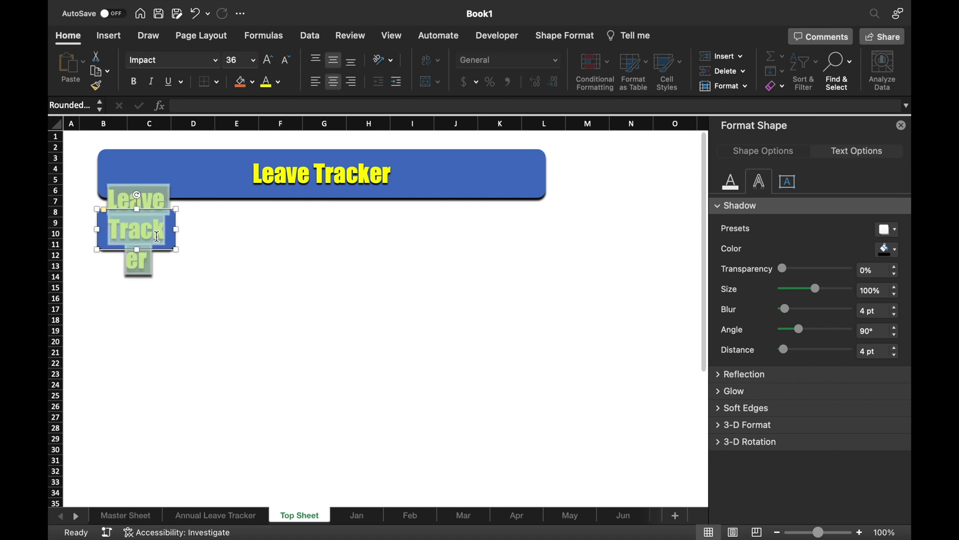
key(BackSpace)
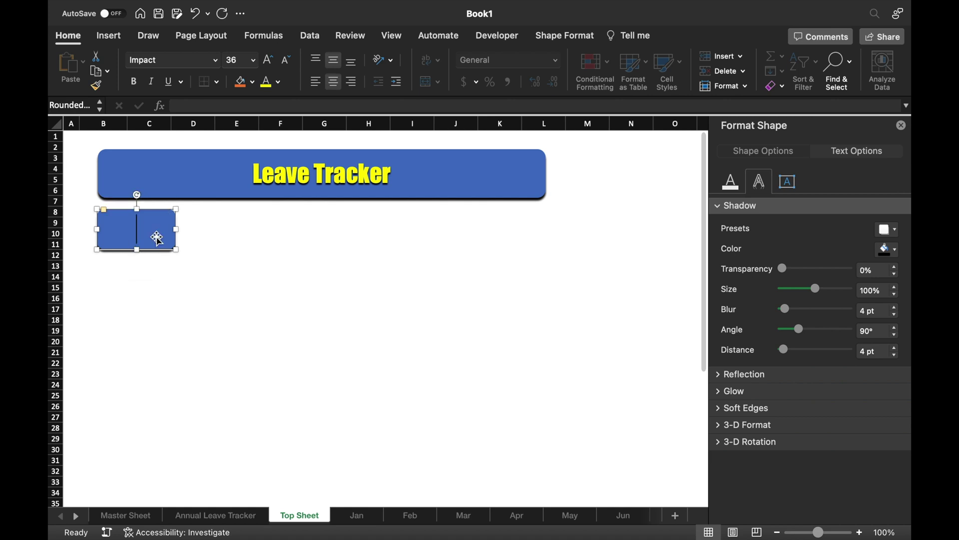
text(Jan)
key(Escape)
click(157, 240)
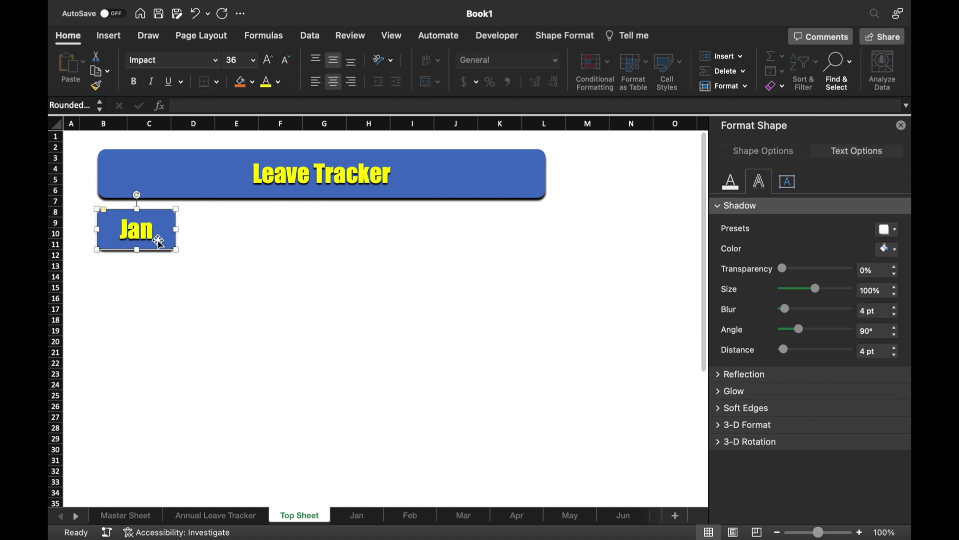
Duplicate the Jan button into a row of three, and copy those three alongside to make a row of six
drag(159, 241, 336, 253)
click(237, 306)
click(168, 251)
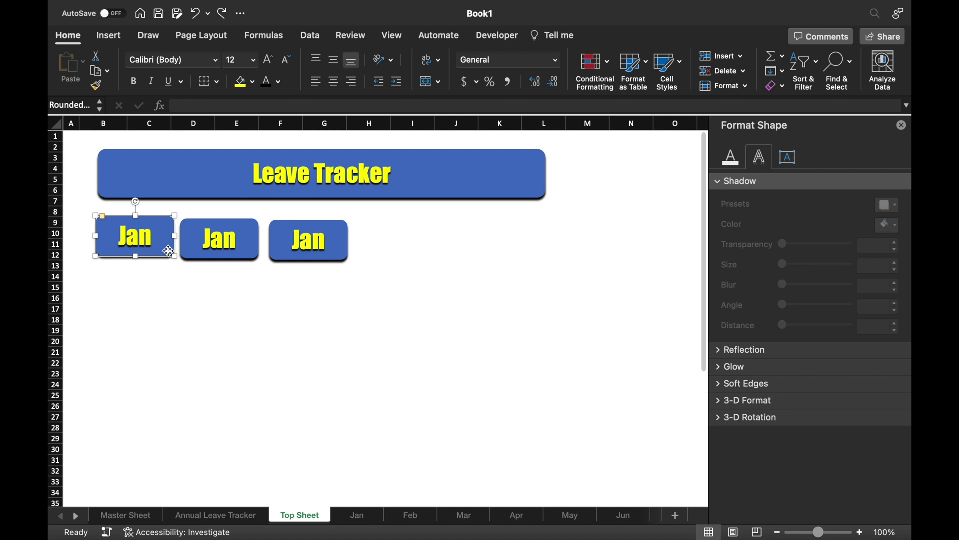
shift+click(215, 253)
shift+click(304, 248)
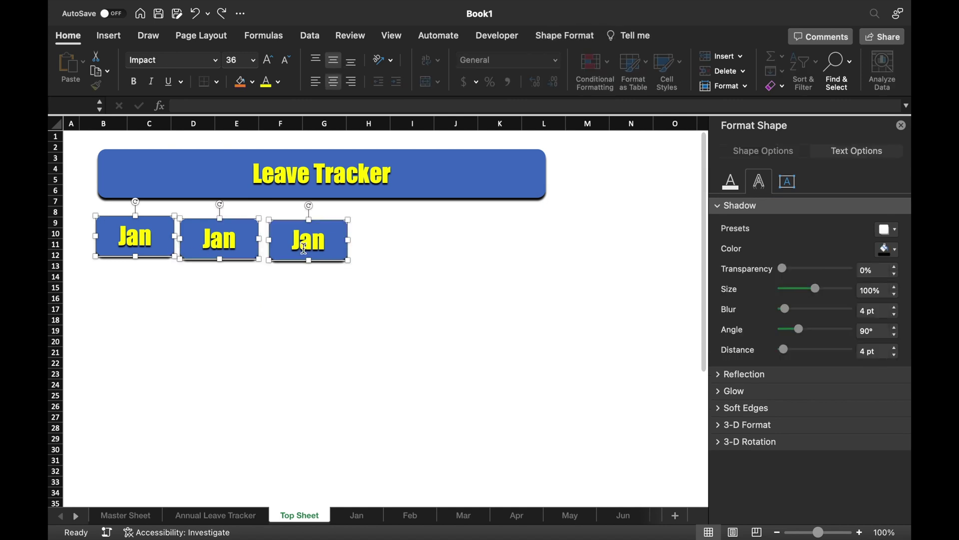
drag(284, 254, 542, 259)
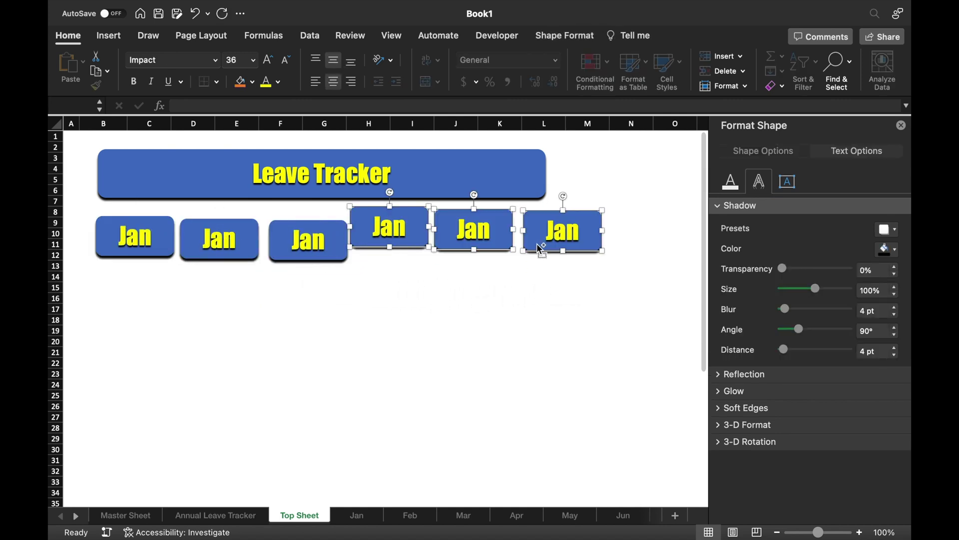
Widen the Leave Tracker banner so it spans the full row of six Jan buttons
key(Escape)
click(520, 178)
drag(546, 175, 625, 175)
Align all six Jan buttons in the row vertically to their middle
click(170, 252)
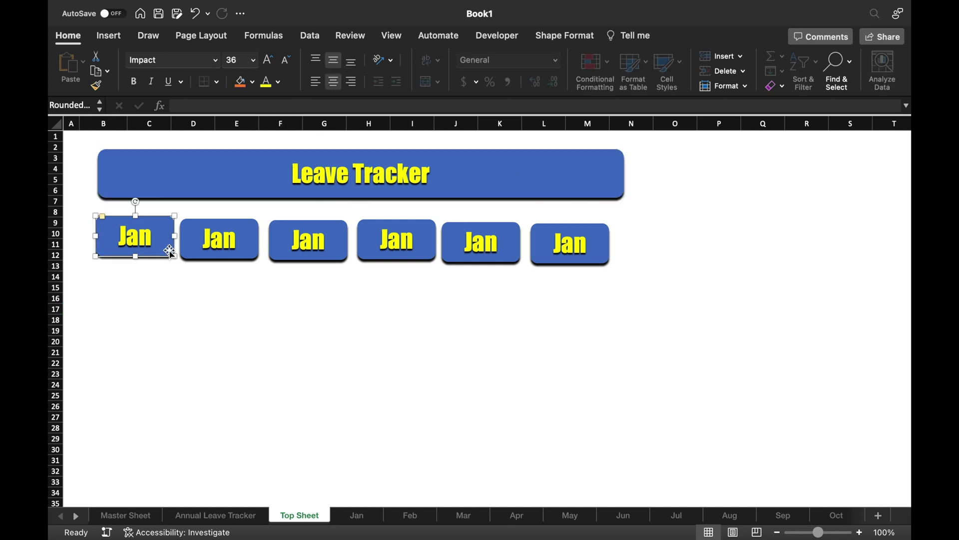
shift+click(219, 254)
shift+click(315, 250)
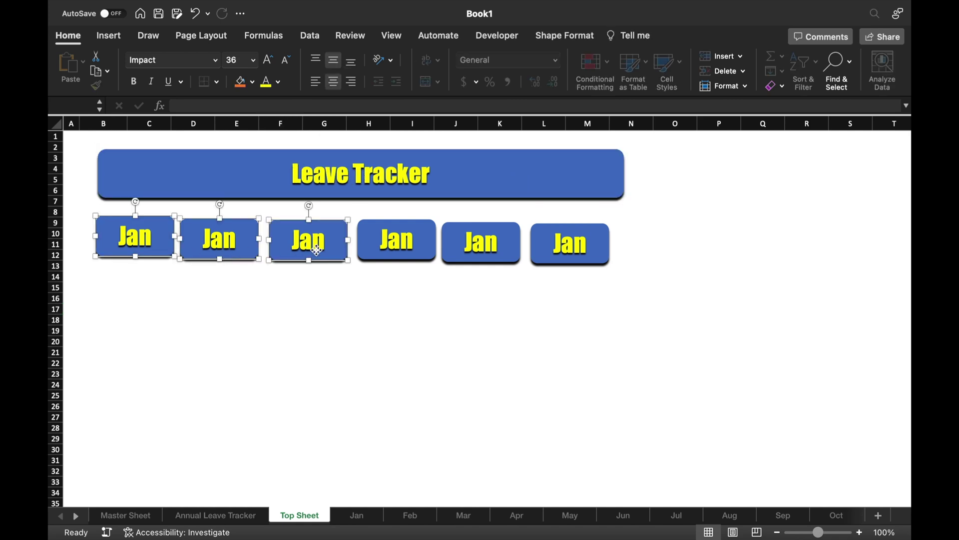
shift+click(394, 250)
shift+click(481, 250)
shift+click(558, 245)
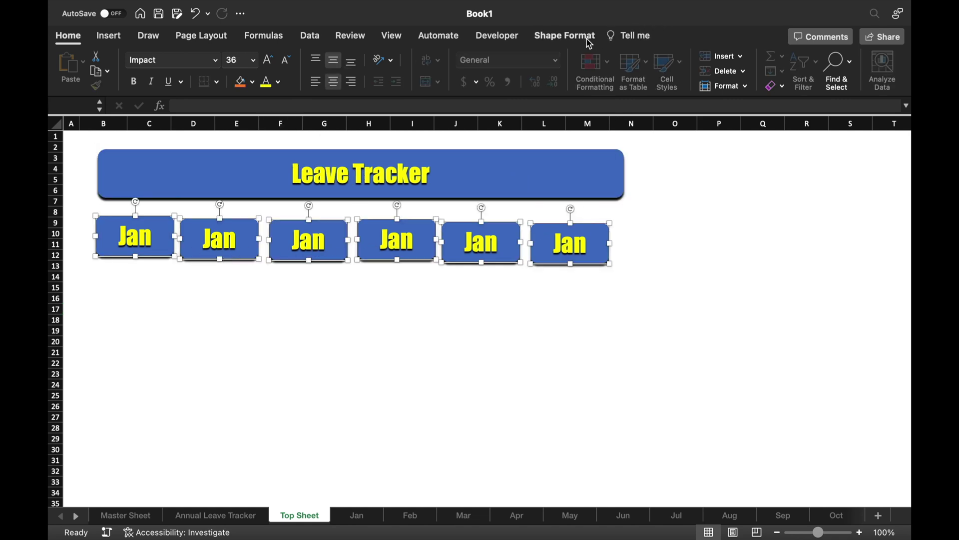
click(564, 36)
click(612, 70)
click(670, 107)
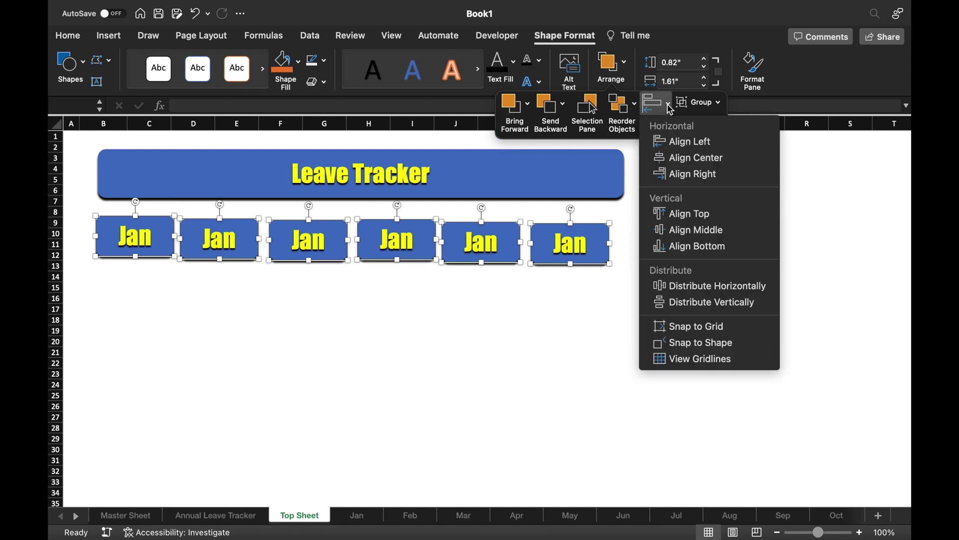
click(689, 230)
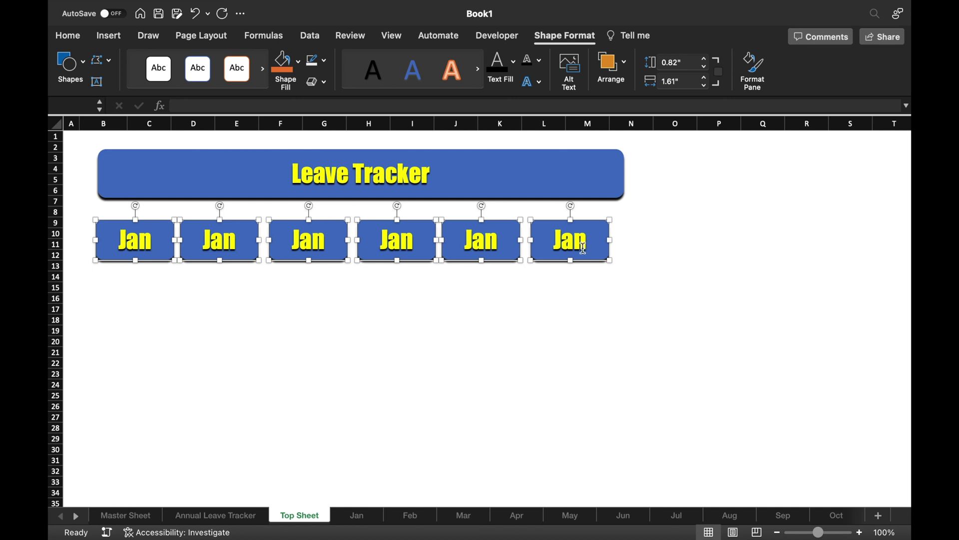
Copy the aligned row of six Jan buttons directly below to form a second row
drag(583, 247, 582, 307)
click(631, 351)
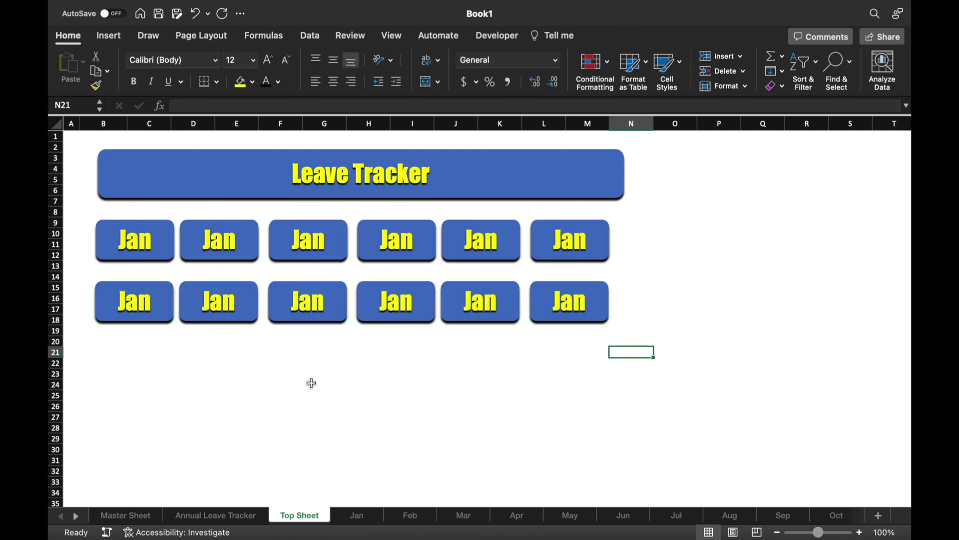
Relabel the first-row buttons after Jan as Feb, Mar, April, May and June
double_click(220, 239)
text(Feb)
double_click(308, 239)
text(March)
key(BackSpace)
key(BackSpace)
double_click(415, 247)
text(April)
double_click(481, 243)
text(May)
double_click(570, 242)
text(June)
Relabel the six second-row buttons as July, Aug, Sept, Oct, Nov and Dec
double_click(150, 305)
text(uly)
double_click(233, 306)
text(Aug)
double_click(322, 306)
text(Sept)
double_click(411, 306)
text(Oct)
double_click(496, 305)
text(Nov)
double_click(574, 304)
text(Dec)
click(588, 352)
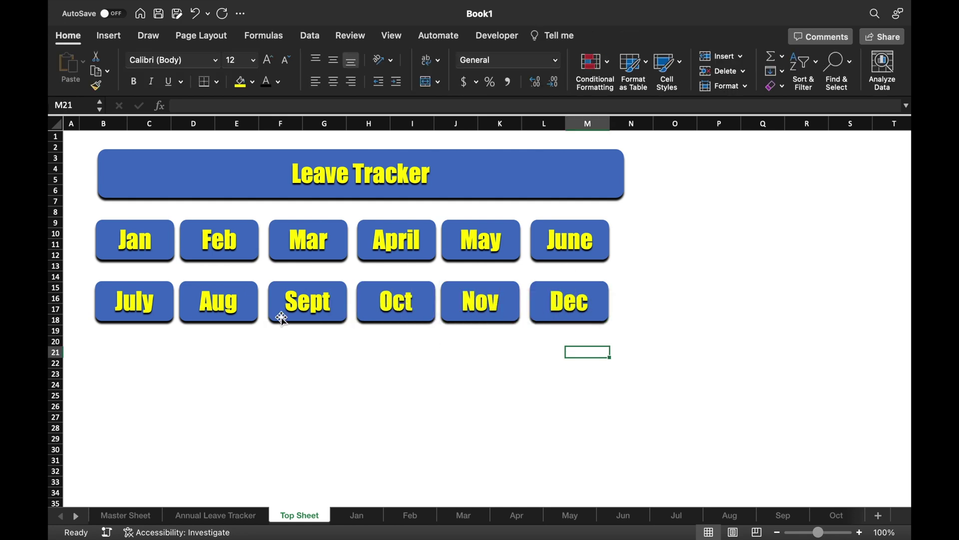
Duplicate the July button below the second row, widen it to about 5.22" and label it Annual Leave Tracker
click(165, 316)
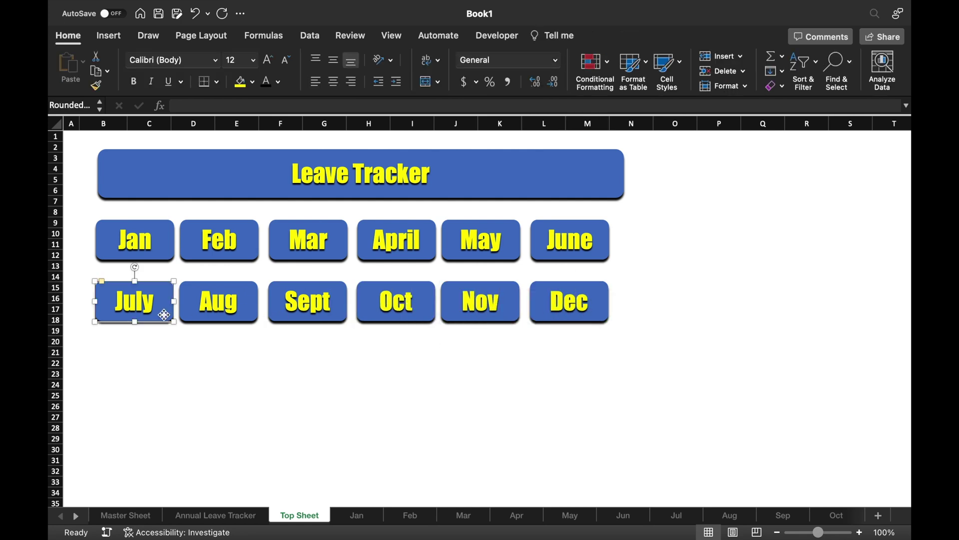
drag(165, 316, 349, 370)
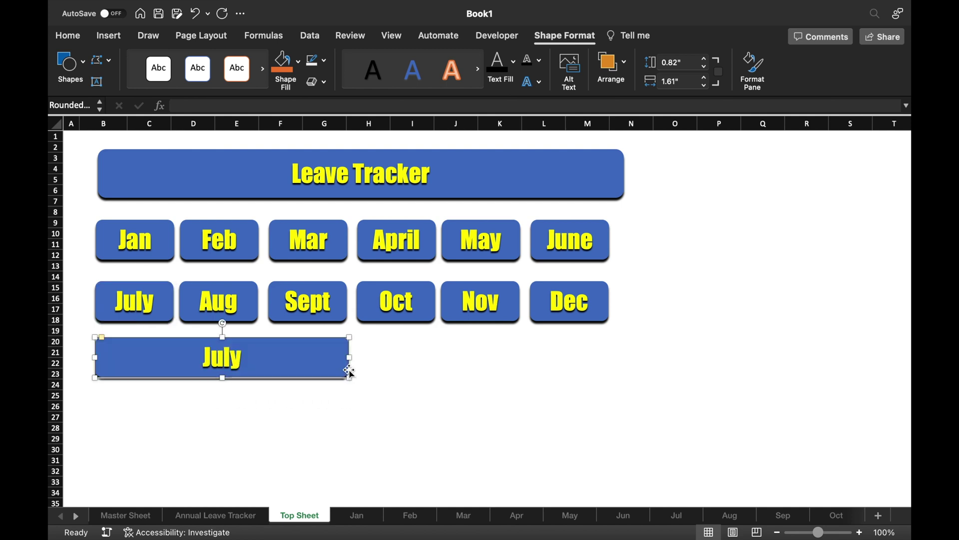
double_click(225, 358)
text(An)
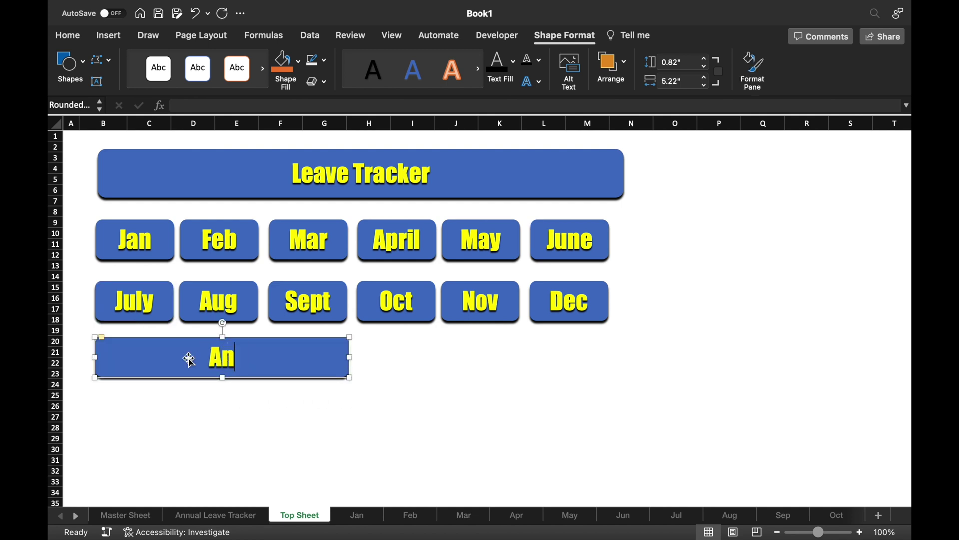
text(nual Leave Tracker)
click(236, 406)
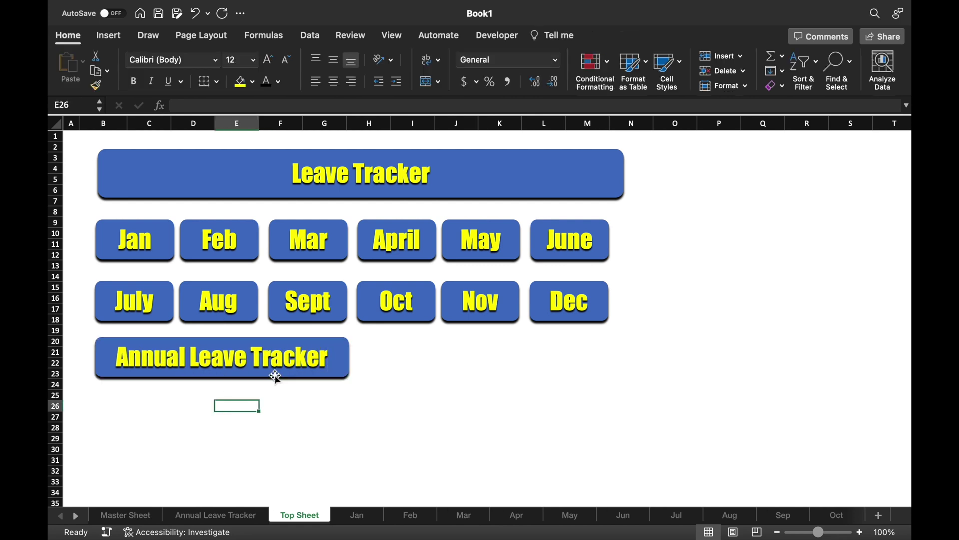
Fill the Leave Tracker banner and the Annual Leave Tracker button with the standard dark red
click(218, 197)
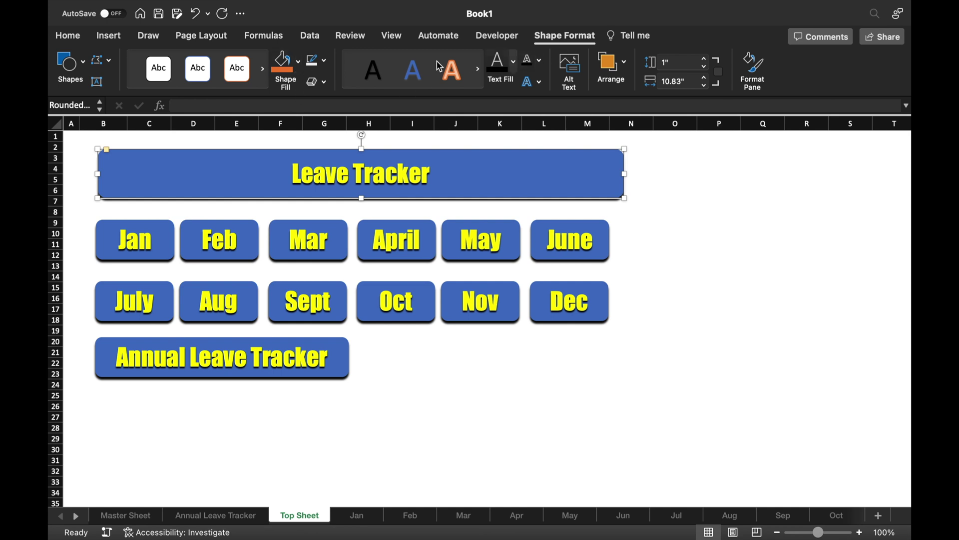
click(300, 65)
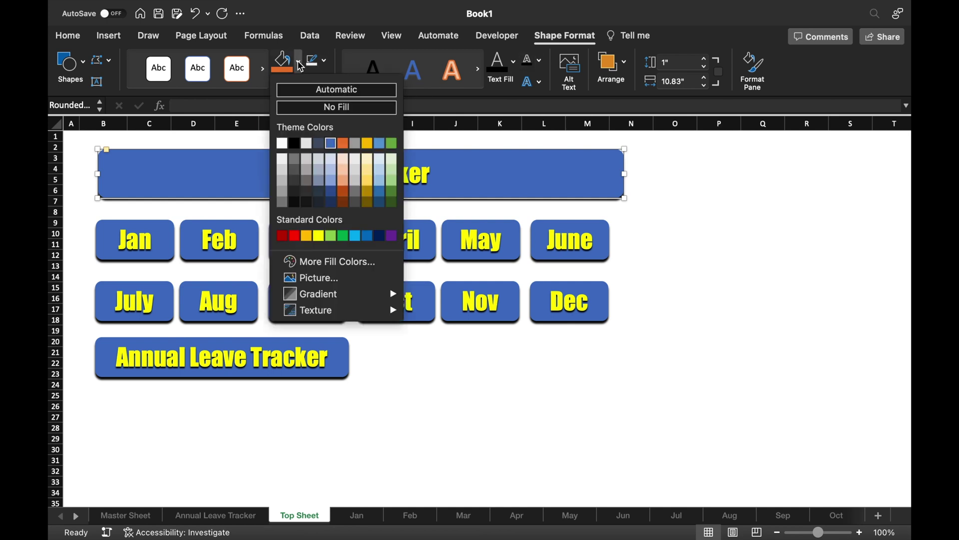
click(281, 233)
click(338, 364)
key(super+y)
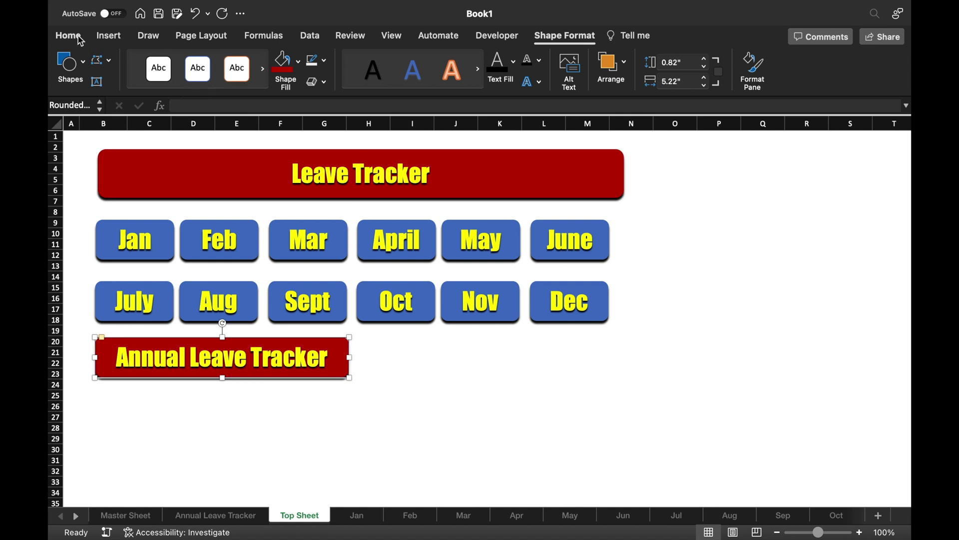
Change the text color of the Leave Tracker banner and the Annual Leave Tracker button to white
click(75, 36)
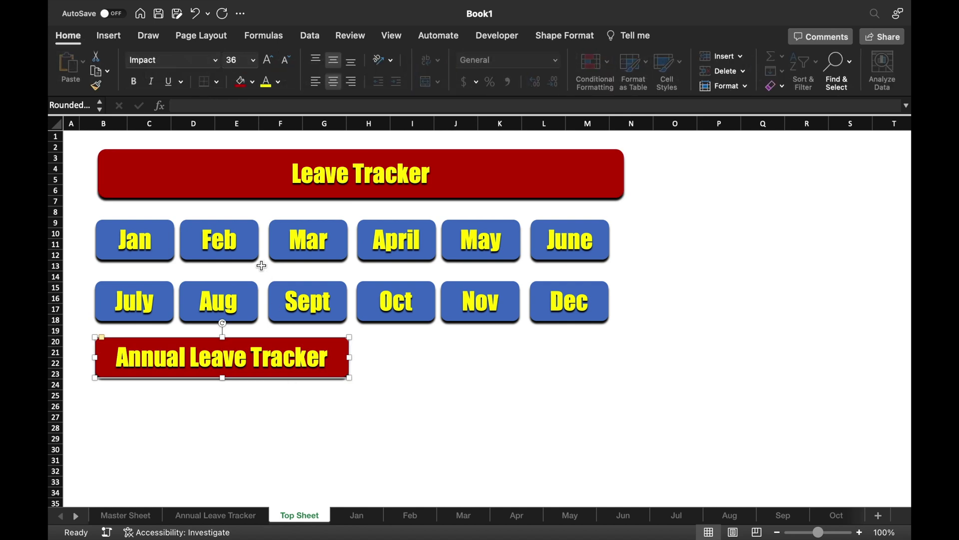
click(278, 81)
click(270, 142)
click(261, 182)
click(266, 82)
key(Escape)
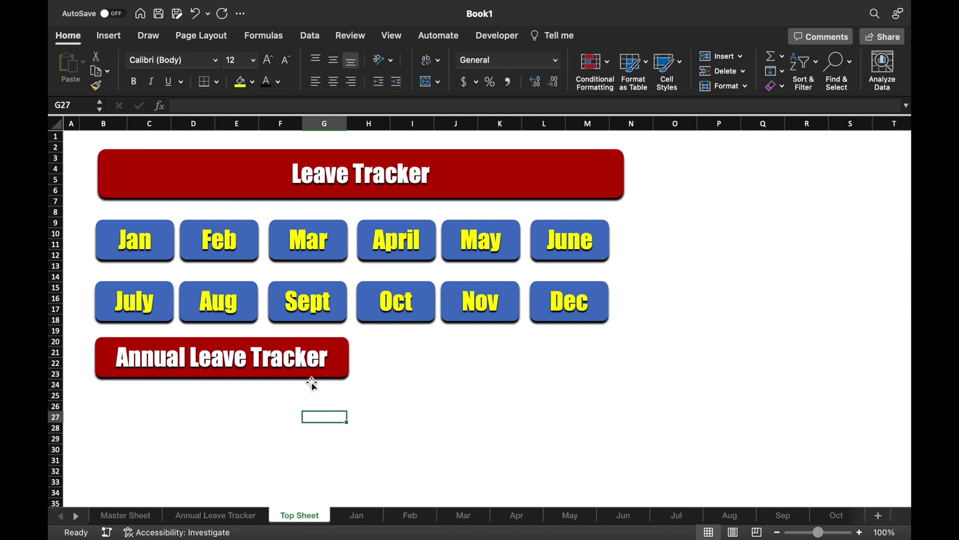
Duplicate the Annual Leave Tracker button alongside itself and label the copy Master Sheet
click(311, 379)
drag(311, 378, 375, 361)
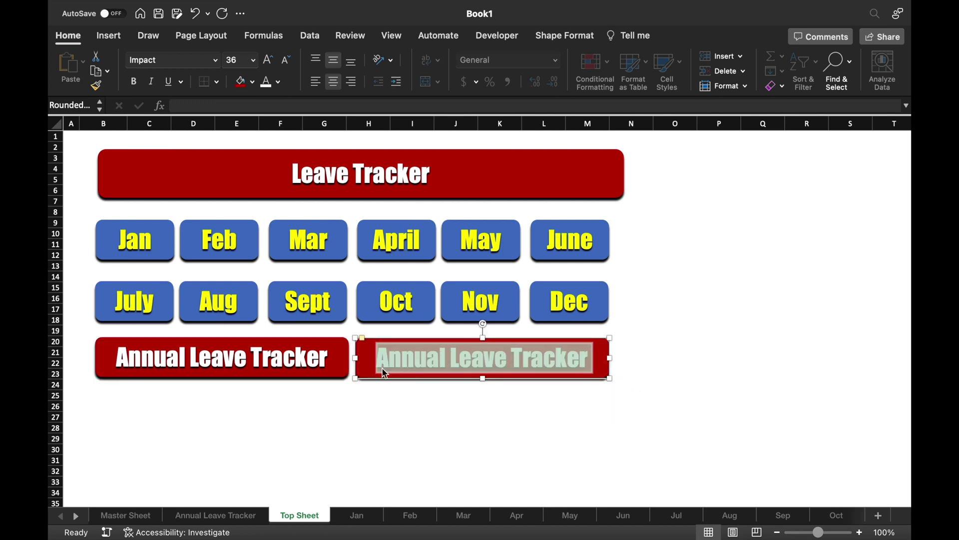
text(Master Sheet)
click(193, 427)
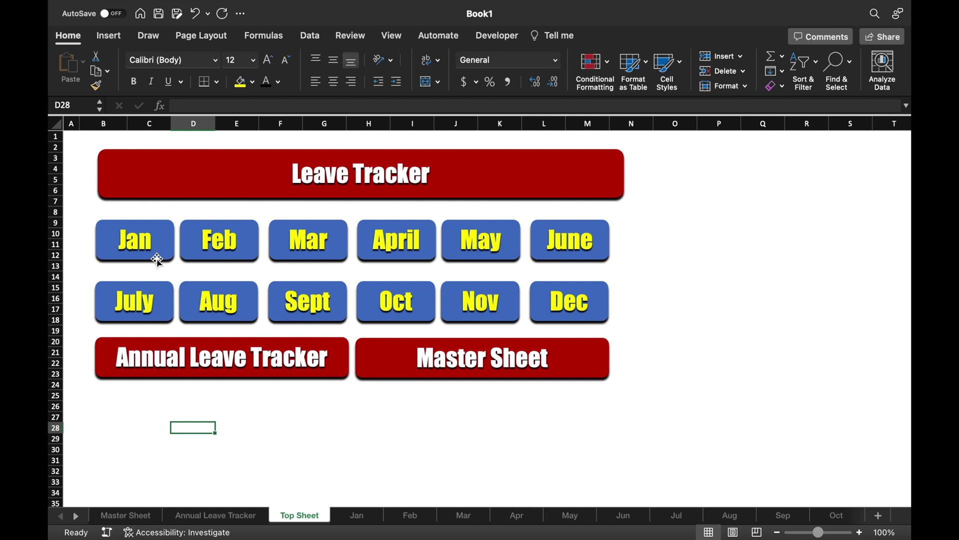
Copy the Jan button from Top Sheet and paste it into the Master Sheet
click(158, 260)
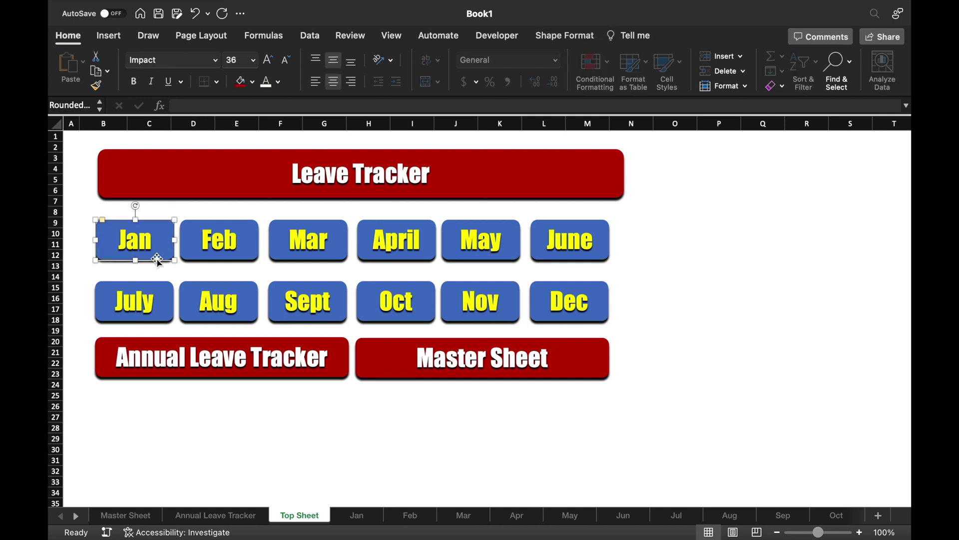
key(super+c)
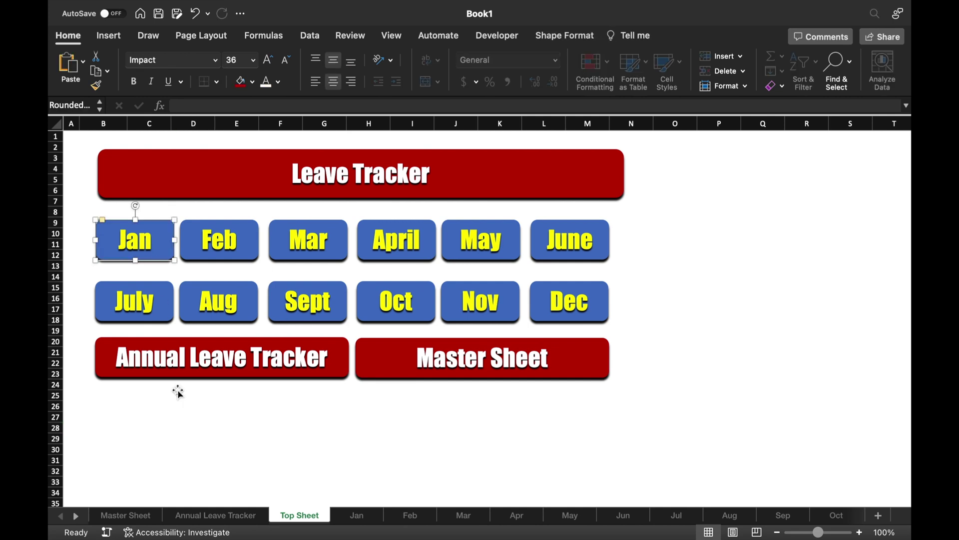
click(140, 520)
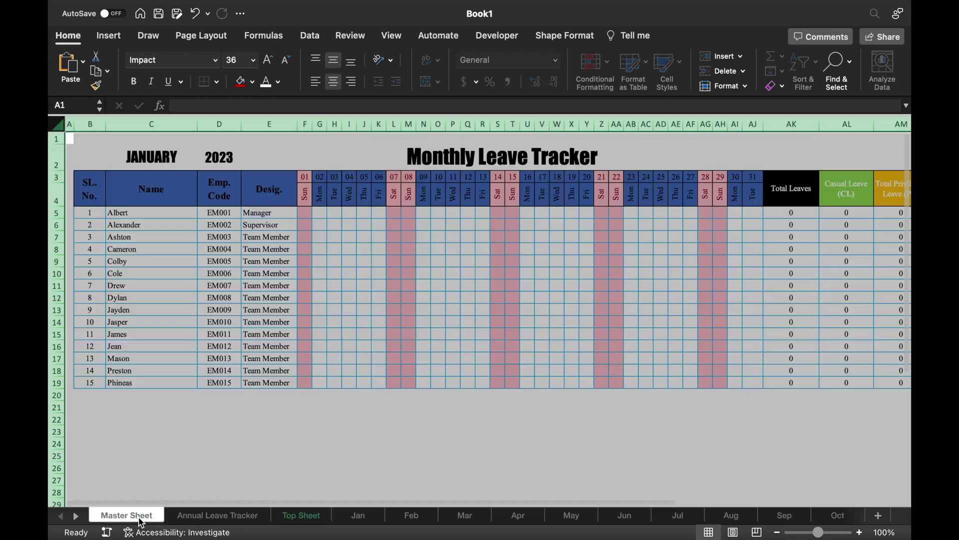
key(super+v)
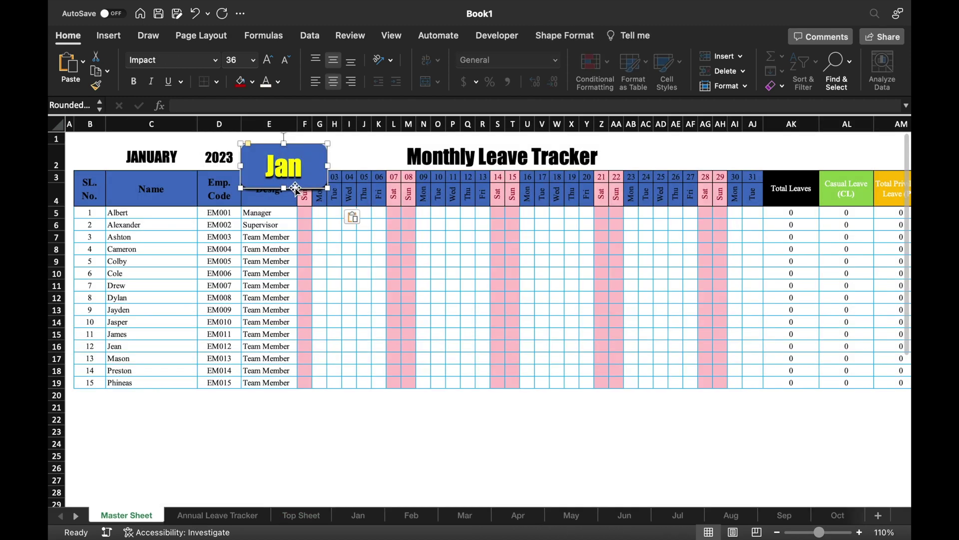
Fit the pasted button between the year and the Monthly Leave Tracker title, set its font size to 28 and label it Top Sheet
drag(284, 192, 361, 152)
key(super+shift+comma)
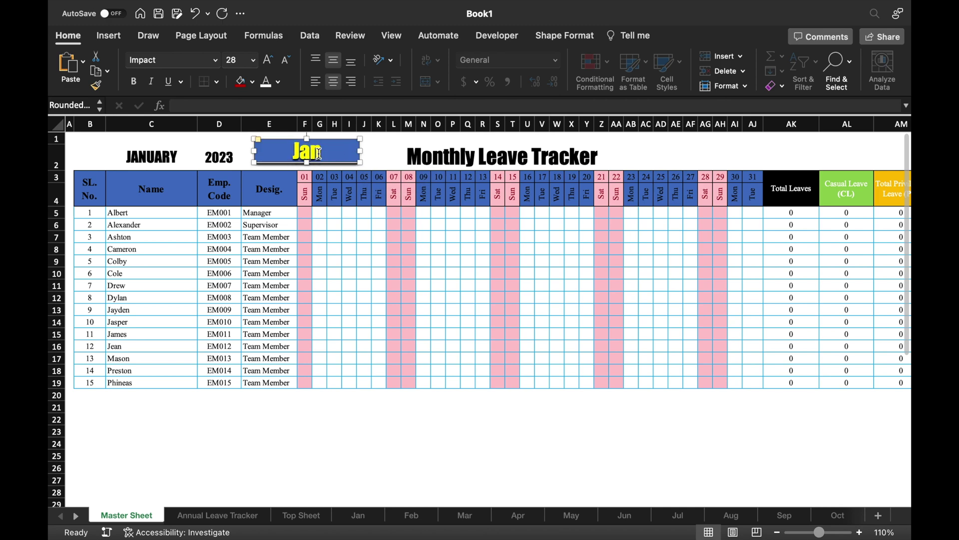
double_click(319, 153)
text(Top Sheet)
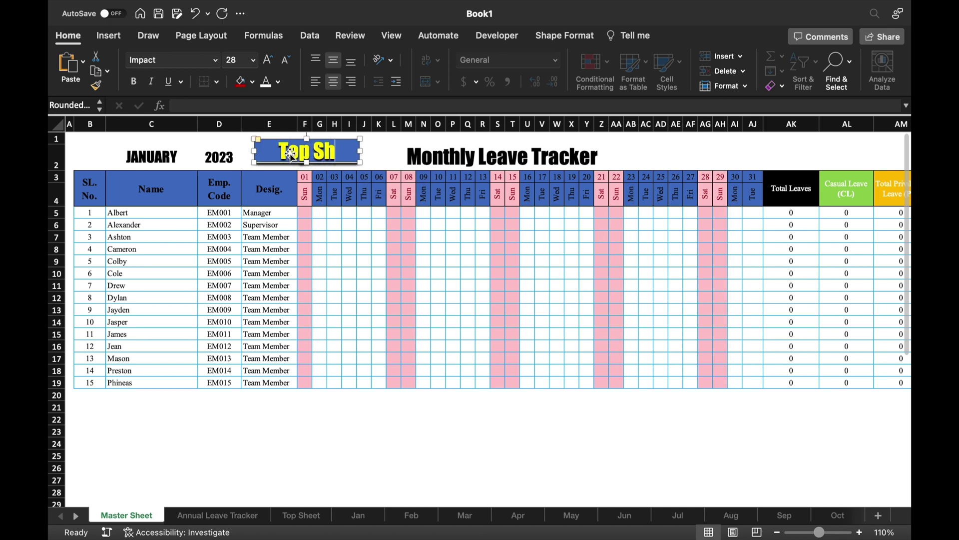
click(428, 198)
Copy the Top Sheet button into the Annual Leave Tracker sheet, above the Name column
click(355, 158)
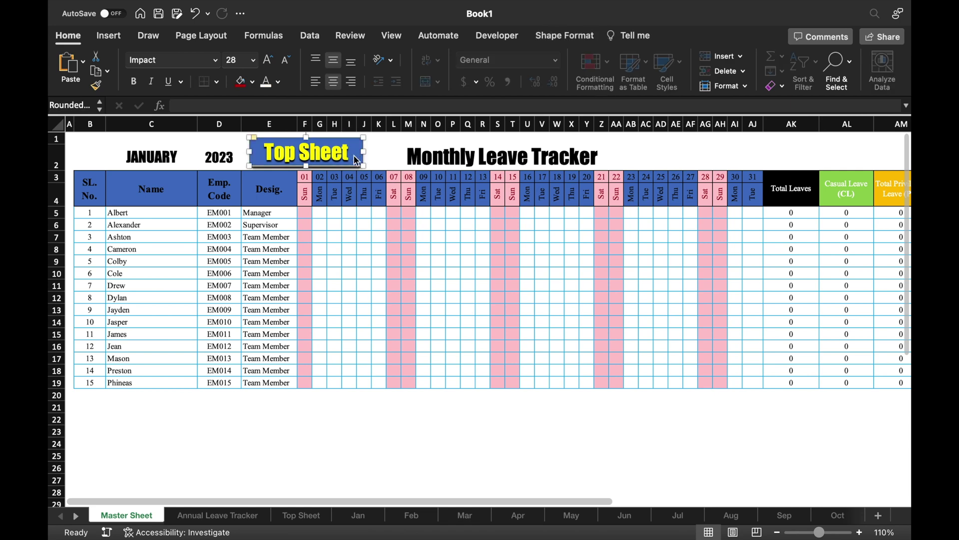
click(218, 515)
click(190, 145)
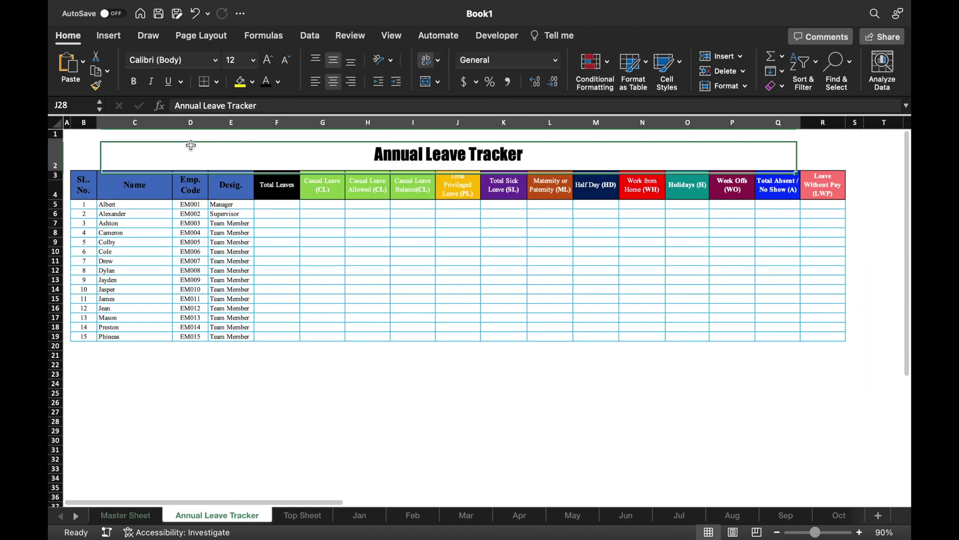
key(super+v)
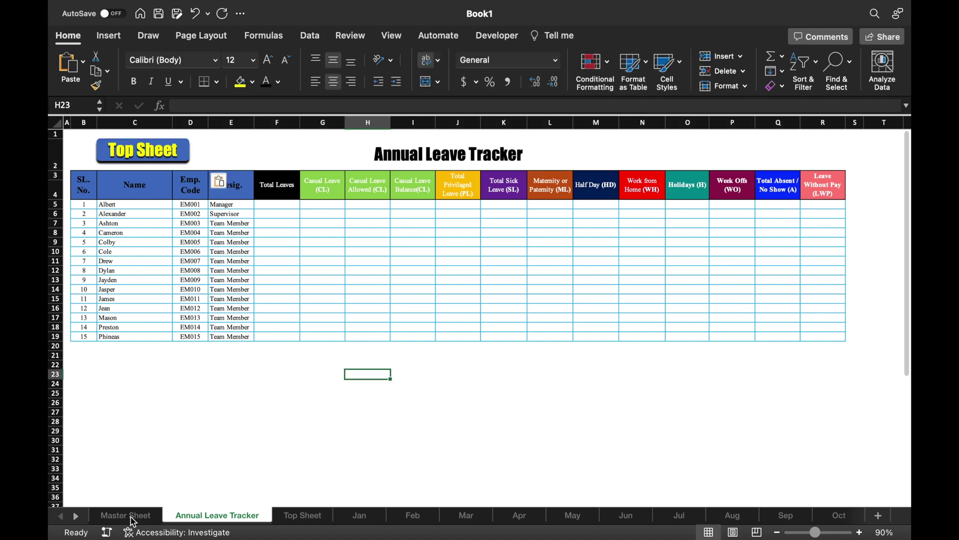
Hyperlink the Top Sheet button on the Master Sheet to cell A1 of Top Sheet, and test the link
click(129, 515)
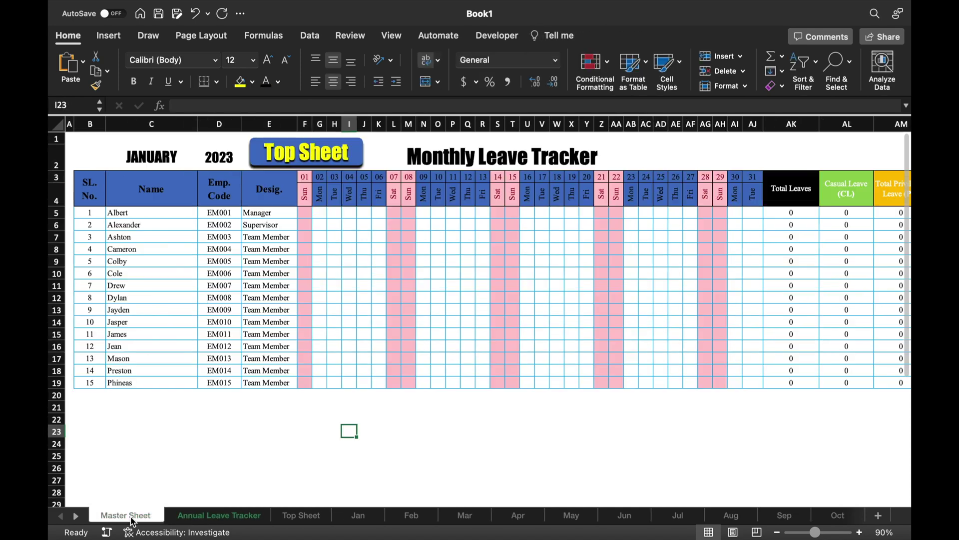
click(219, 443)
click(330, 156)
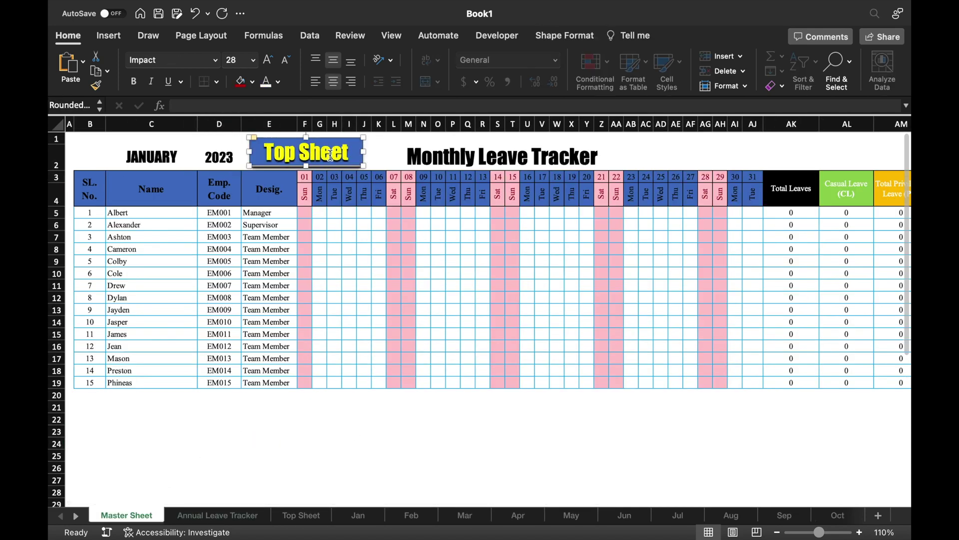
right_click(357, 155)
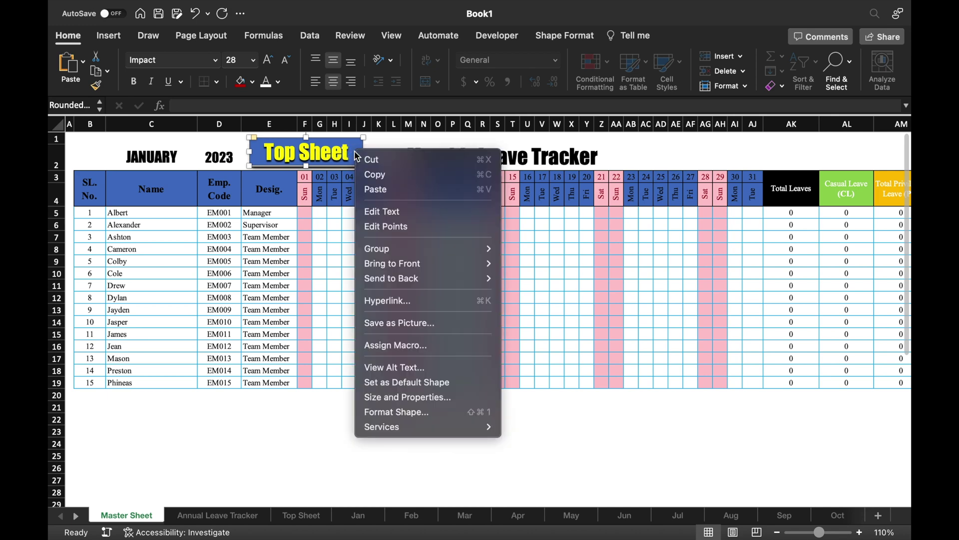
click(409, 300)
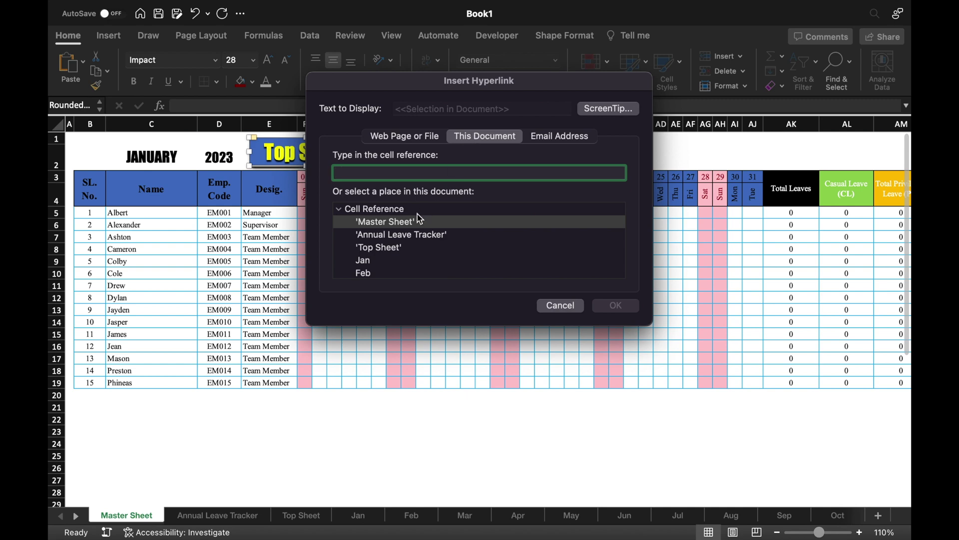
click(394, 251)
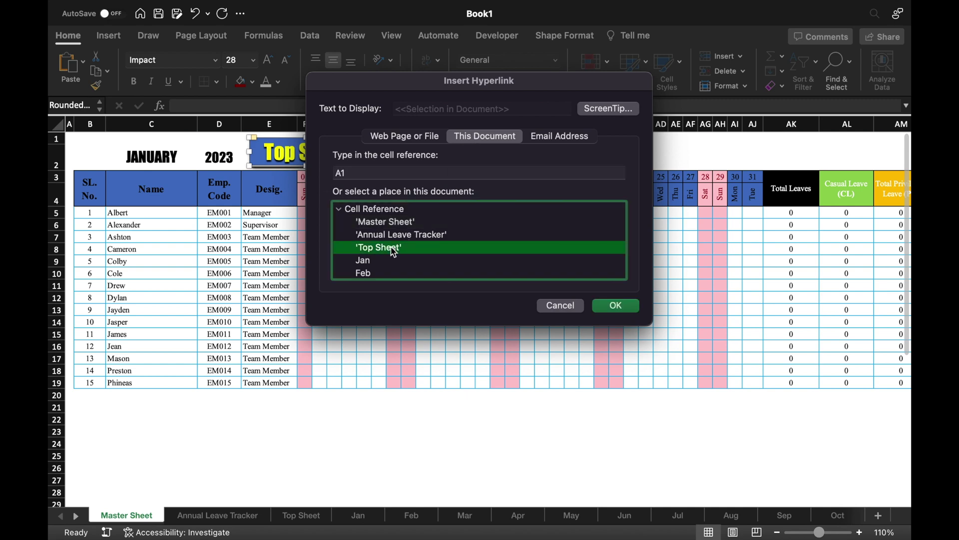
key(Return)
click(424, 419)
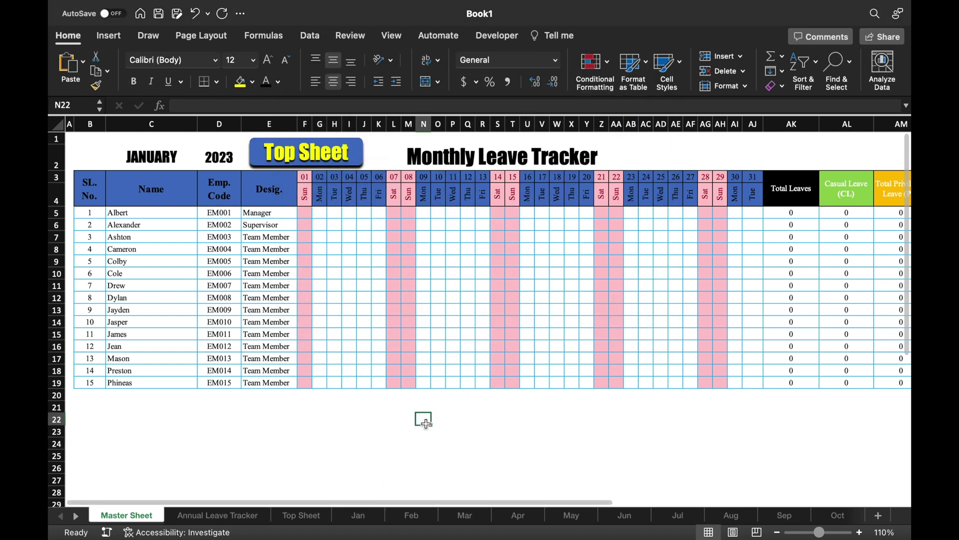
click(336, 151)
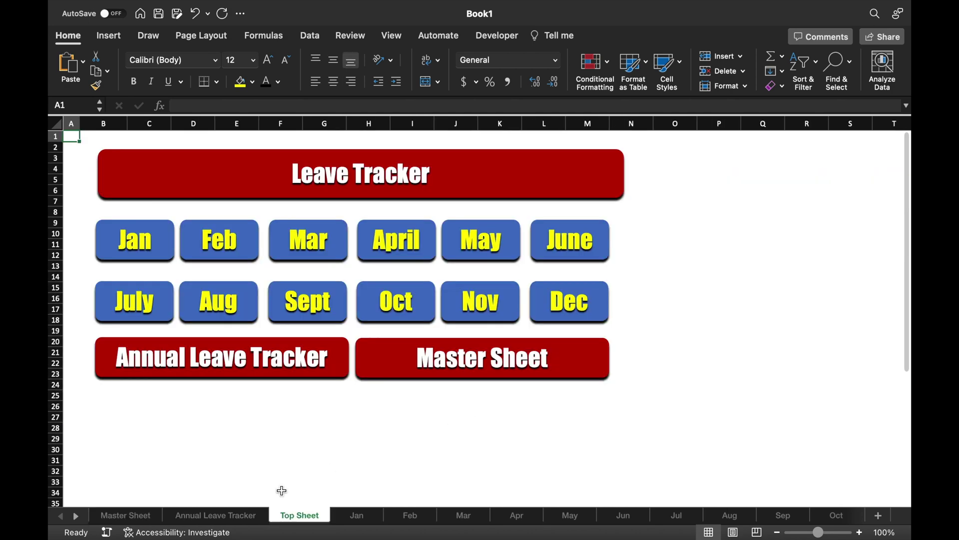
Hyperlink the Top Sheet button on the Annual Leave Tracker sheet to cell A1 of Top Sheet
click(236, 516)
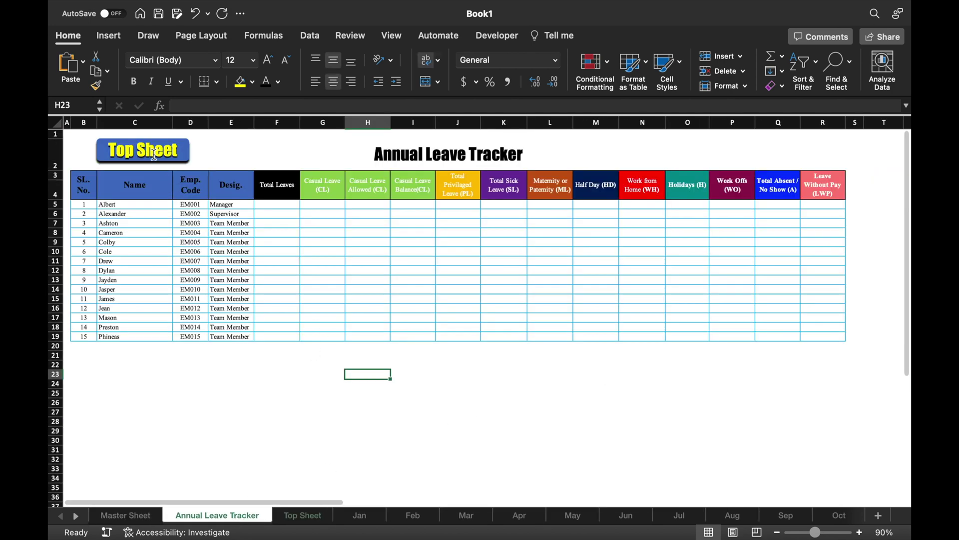
click(182, 149)
right_click(183, 149)
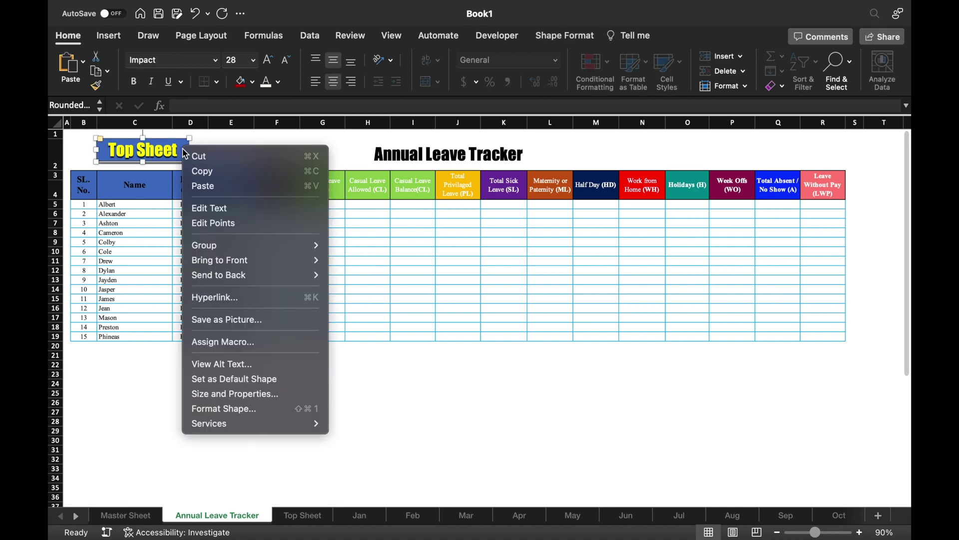
click(215, 294)
click(385, 248)
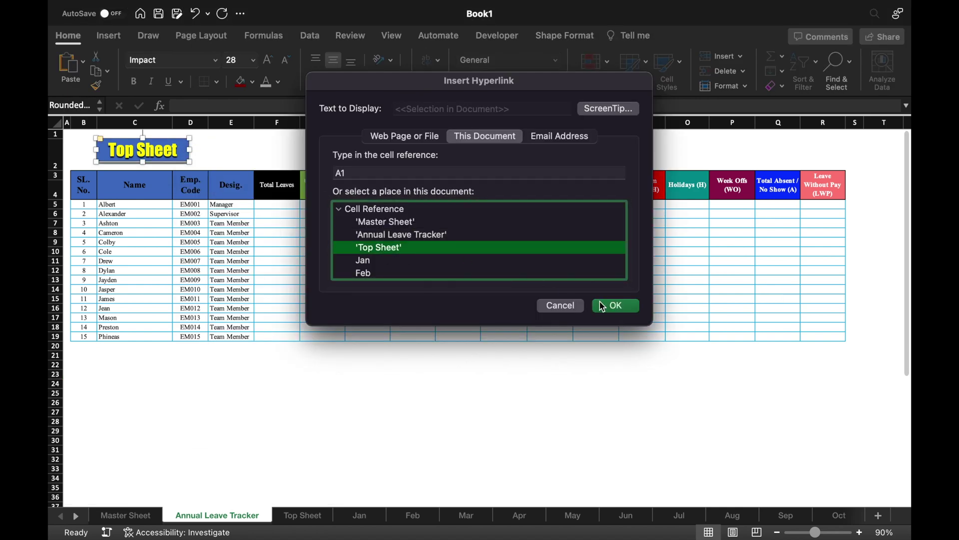
click(614, 305)
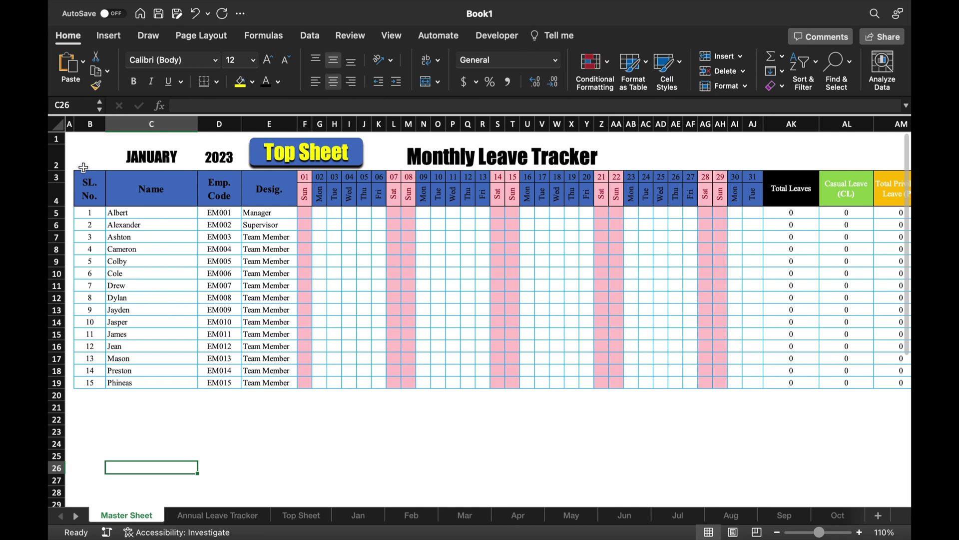
Copy the entire Master Sheet, including its Top Sheet button, over the contents of the Jan sheet
click(57, 125)
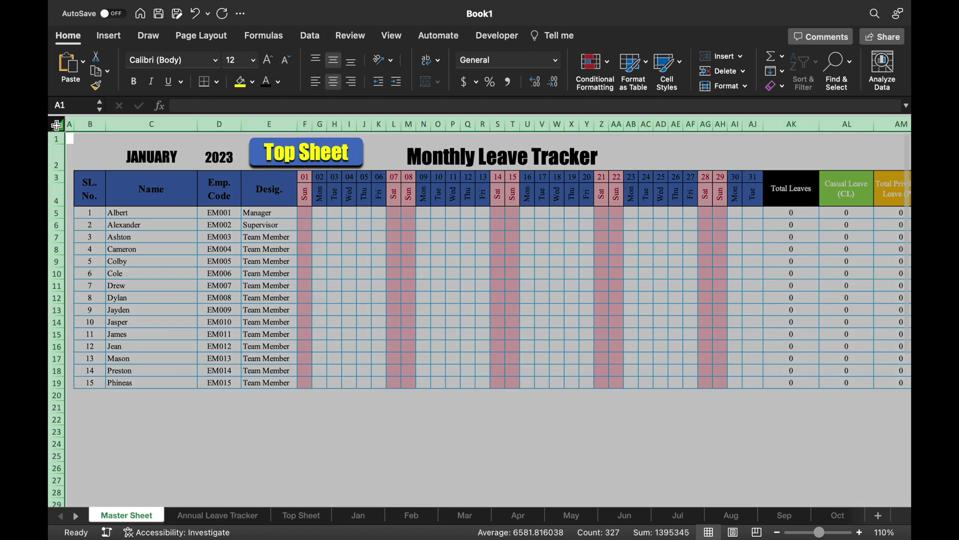
key(super+c)
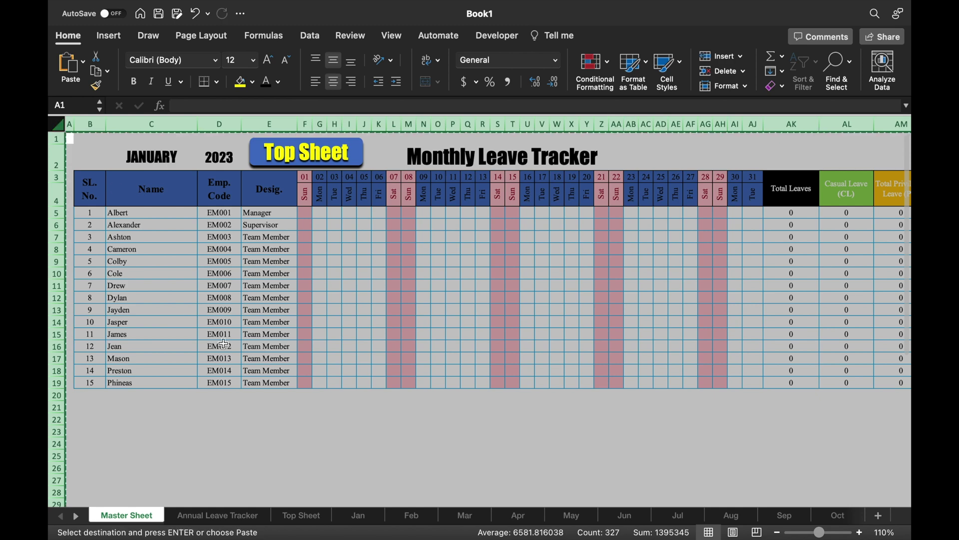
click(358, 515)
key(super+a)
key(super+v)
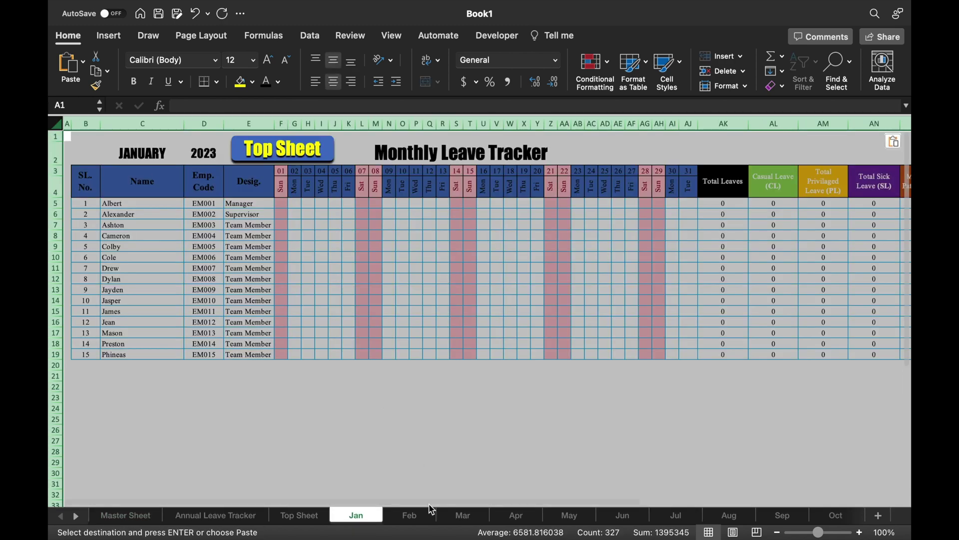
Paste the copied Master Sheet contents over the whole Feb, Mar and Apr sheets
click(410, 515)
key(super+a)
key(super+v)
click(463, 515)
key(super+a)
key(super+v)
click(516, 515)
key(super+a)
key(super+v)
Paste the copied Master Sheet contents over the whole May, Jun, Jul and Aug sheets
click(570, 515)
click(58, 123)
key(super+v)
key(ctrl+Page_Down)
click(58, 123)
key(super+v)
key(ctrl+Page_Down)
click(58, 123)
key(super+v)
key(ctrl+Page_Down)
key(super+a)
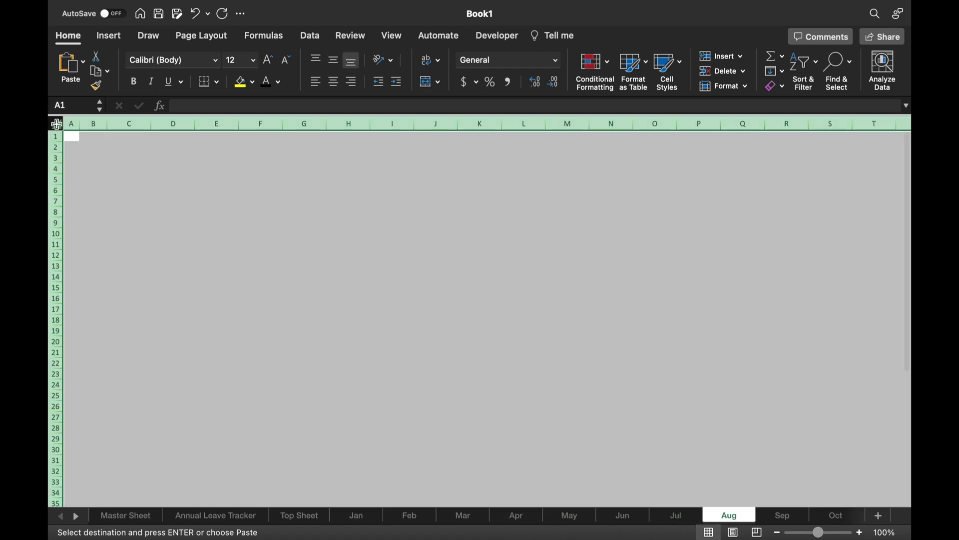
key(super+v)
Paste the copied Master Sheet contents over the whole Sep, Oct, Nov and Dec sheets
key(ctrl+Page_Down)
key(super+a)
key(super+v)
click(836, 515)
key(super+a)
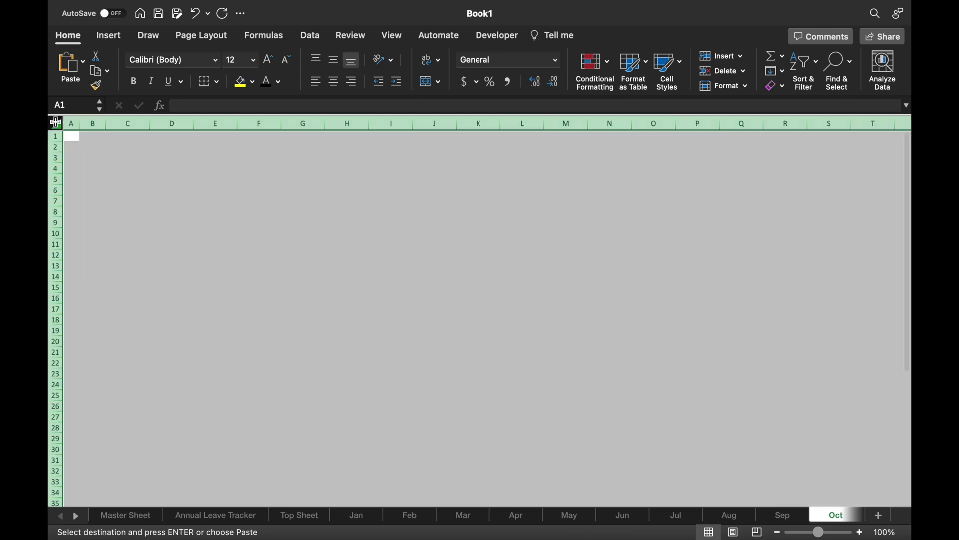
key(super+v)
click(716, 515)
key(super+a)
key(super+v)
key(ctrl+Page_Down)
key(super+a)
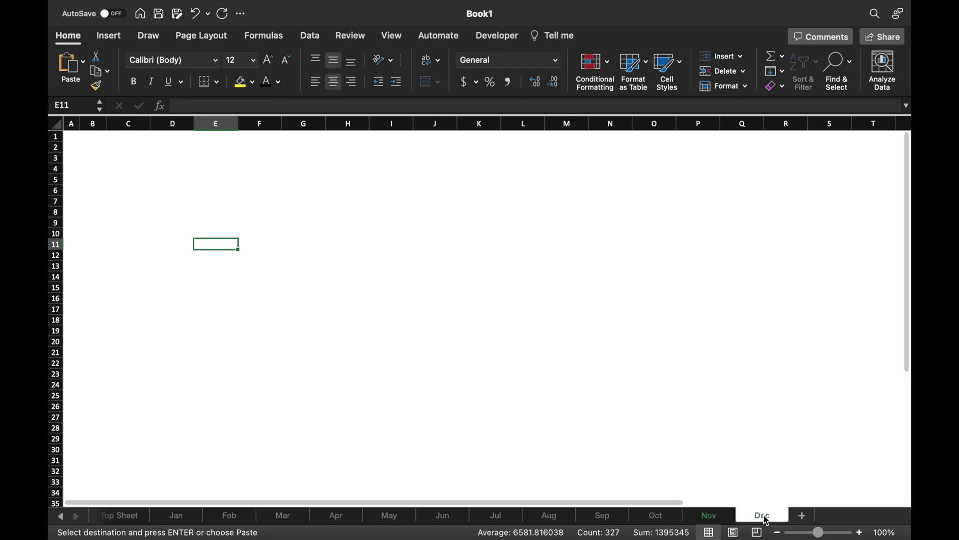
key(super+v)
click(362, 440)
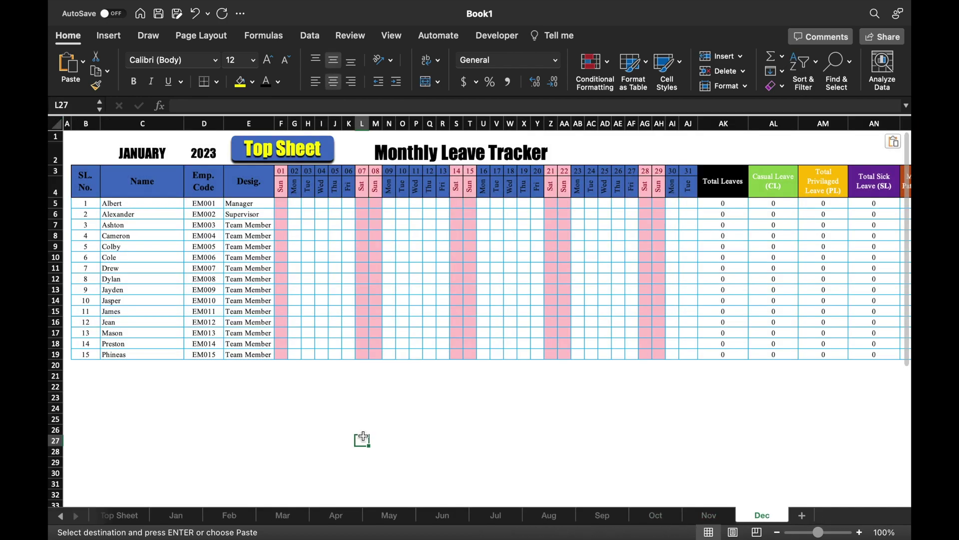
Follow the Dec sheet's Top Sheet button link and slightly narrow the Leave Tracker banner on Top Sheet
click(282, 149)
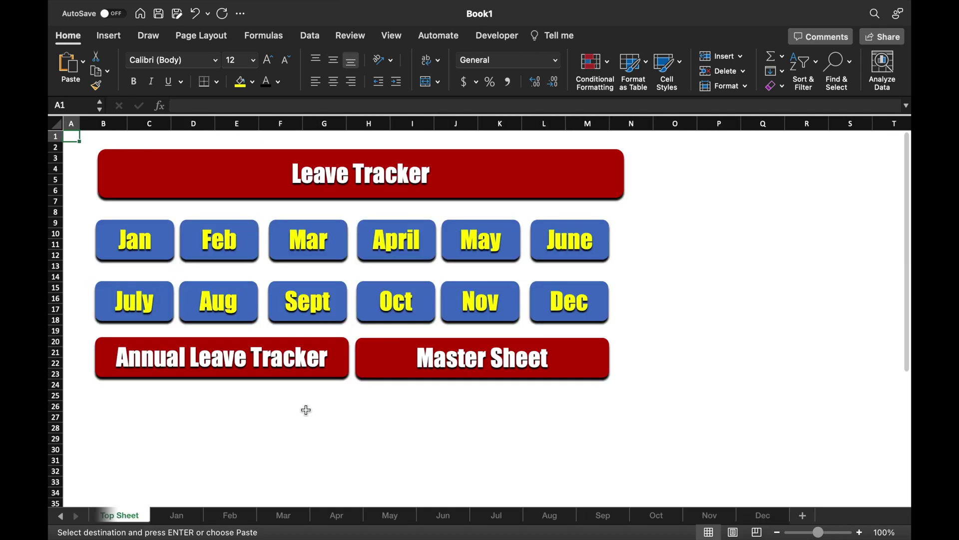
click(405, 238)
click(682, 277)
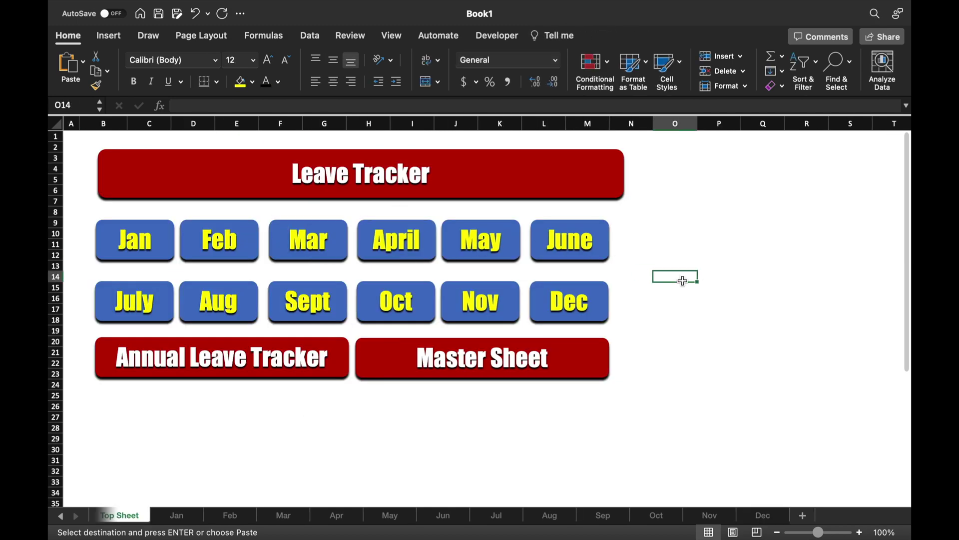
click(619, 175)
drag(624, 174, 619, 176)
click(660, 234)
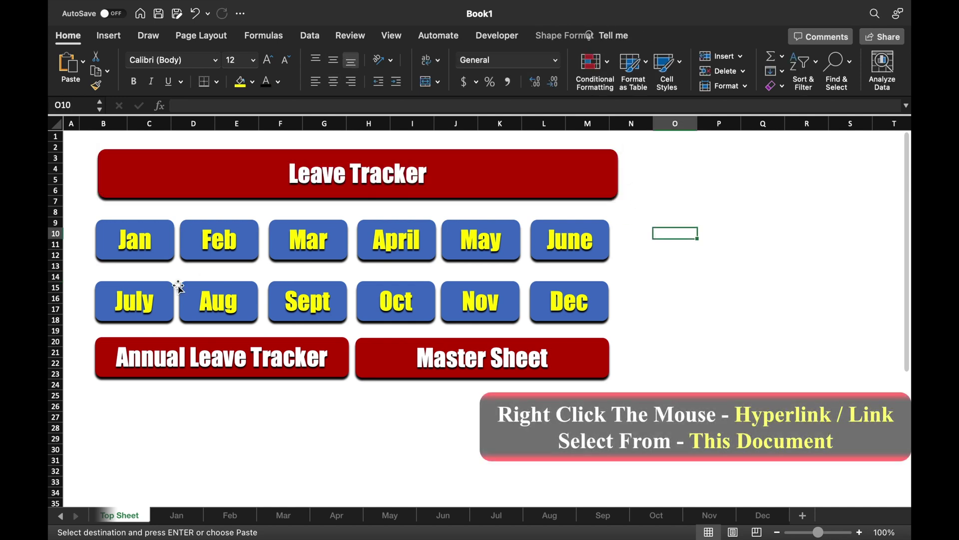
Hyperlink the Jan button on Top Sheet to cell A1 of the Jan sheet in this document
click(137, 255)
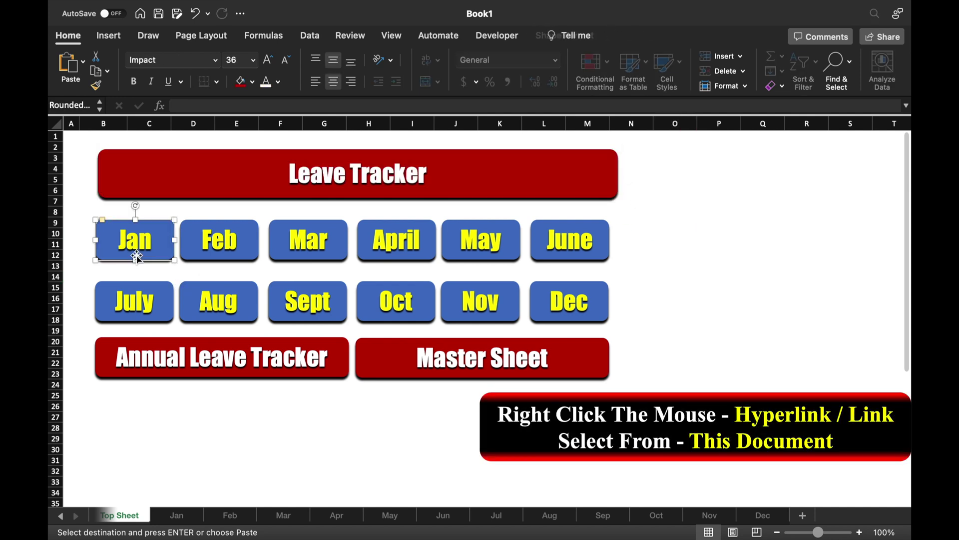
right_click(137, 255)
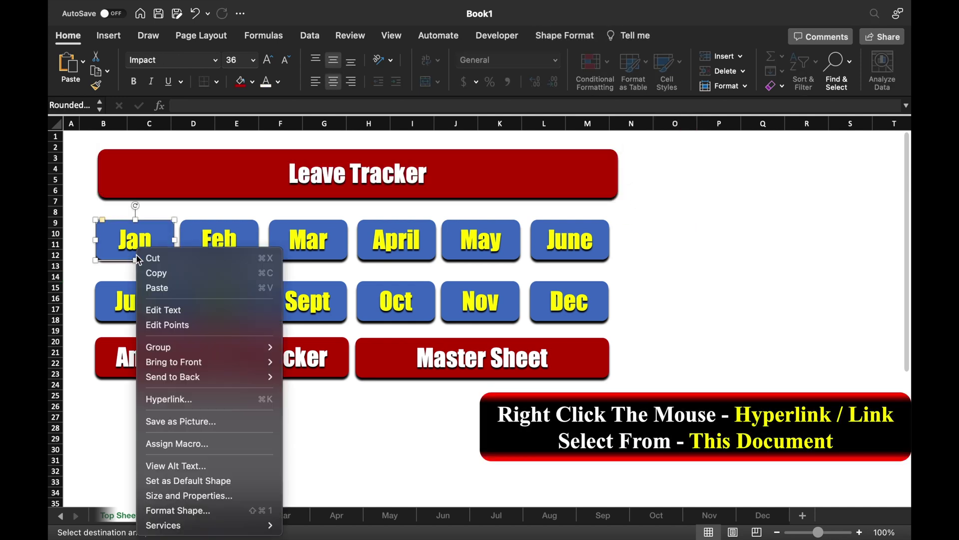
click(208, 400)
click(381, 260)
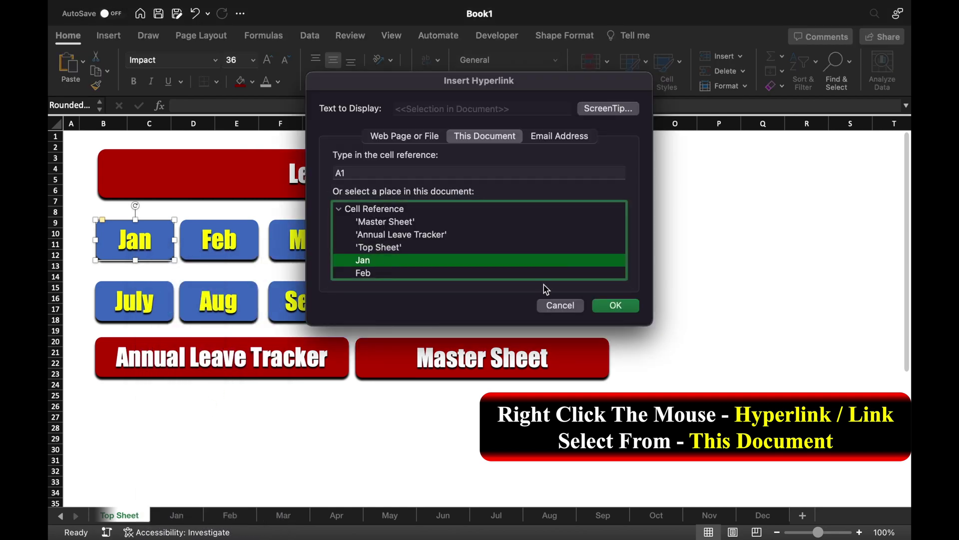
click(615, 305)
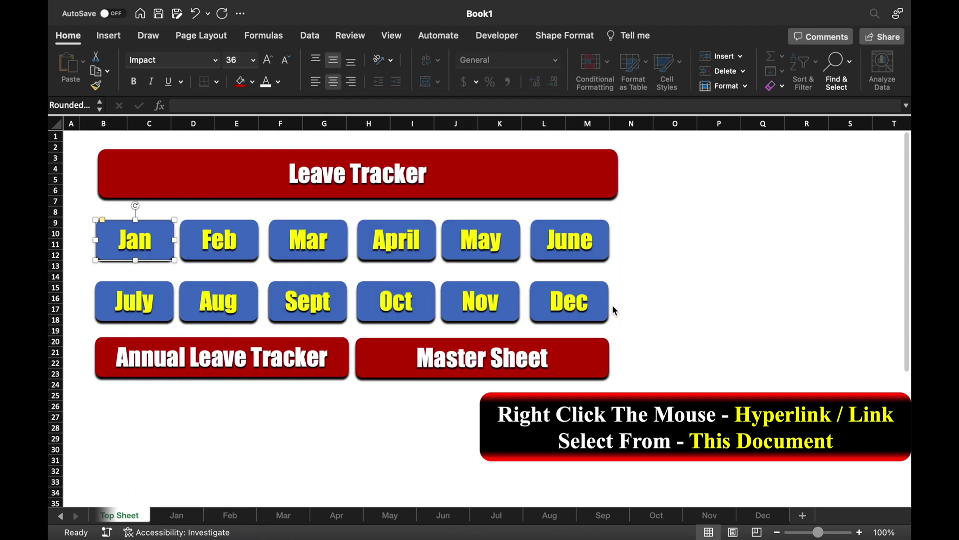
Hyperlink the Feb button on Top Sheet to the Feb sheet in this document
click(242, 247)
right_click(241, 247)
click(304, 396)
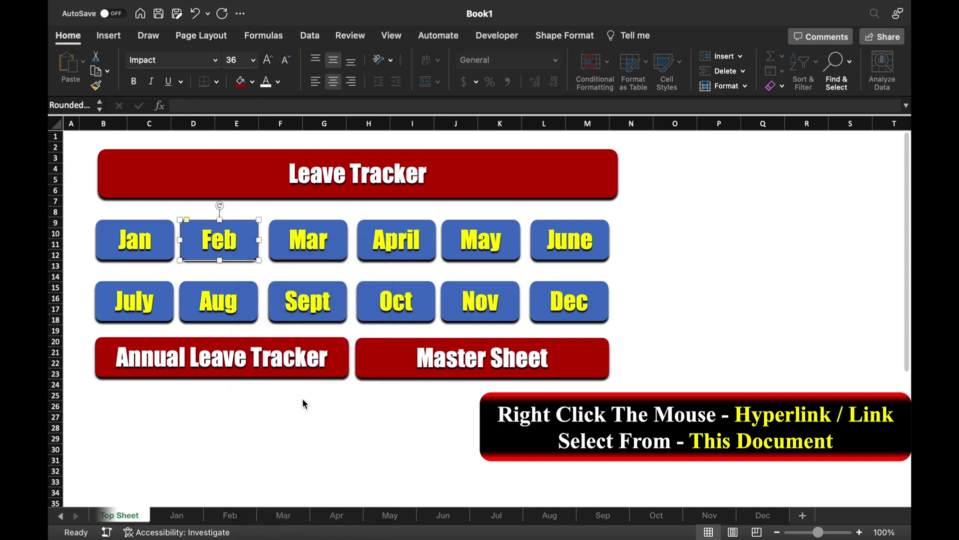
click(385, 273)
click(615, 305)
Hyperlink the Mar button on Top Sheet to the Mar sheet in this document
click(331, 250)
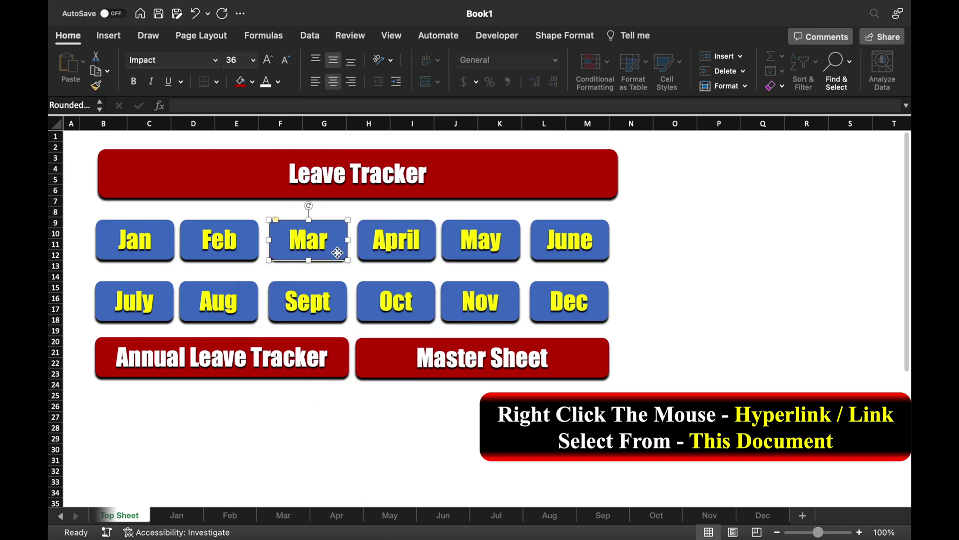
right_click(336, 251)
click(409, 398)
click(496, 262)
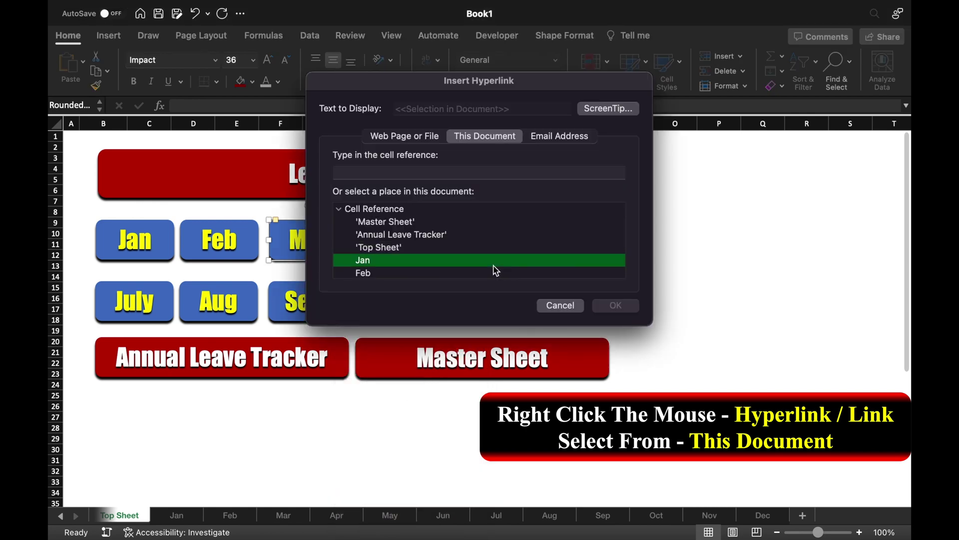
scroll(497, 270, down, 1)
click(496, 271)
click(612, 304)
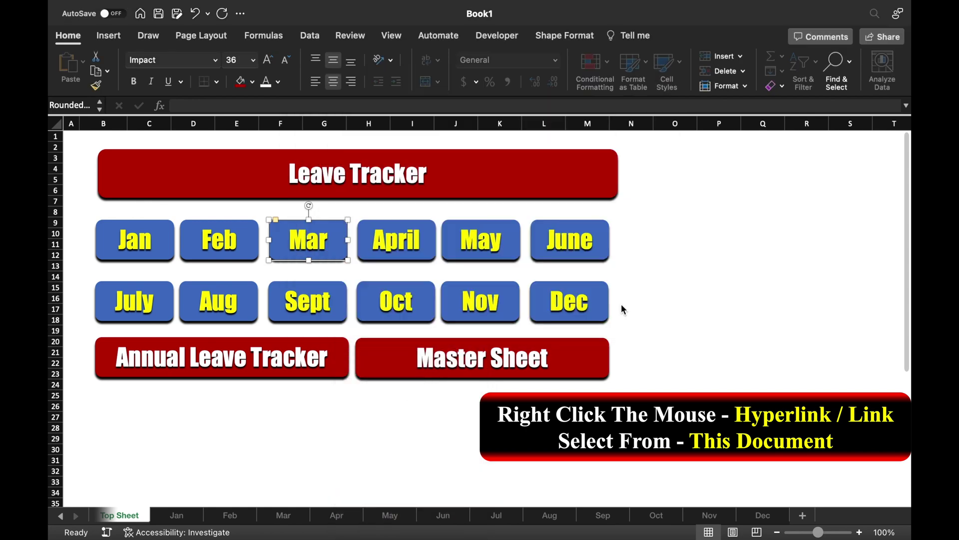
Hyperlink the April, May and June buttons to the Apr, May and Jun sheets
right_click(396, 240)
click(469, 398)
click(614, 304)
right_click(481, 240)
click(554, 399)
click(614, 305)
click(586, 258)
right_click(586, 258)
click(659, 417)
click(406, 273)
click(614, 304)
Hyperlink the July and Aug buttons to the Jul and Aug sheets
right_click(134, 300)
click(193, 396)
click(364, 273)
click(615, 305)
right_click(219, 299)
click(277, 396)
click(364, 273)
click(614, 304)
Hyperlink the Sept and Oct buttons to the Sep and Oct sheets
right_click(307, 300)
click(366, 396)
scroll(478, 240, down, 3)
click(363, 272)
click(615, 305)
right_click(397, 300)
click(456, 396)
click(364, 272)
click(615, 304)
Hyperlink the Nov and Dec buttons to the Nov and Dec sheets
right_click(480, 300)
click(539, 396)
click(614, 304)
right_click(569, 299)
click(628, 396)
scroll(479, 240, down, 3)
click(364, 256)
click(615, 304)
click(403, 435)
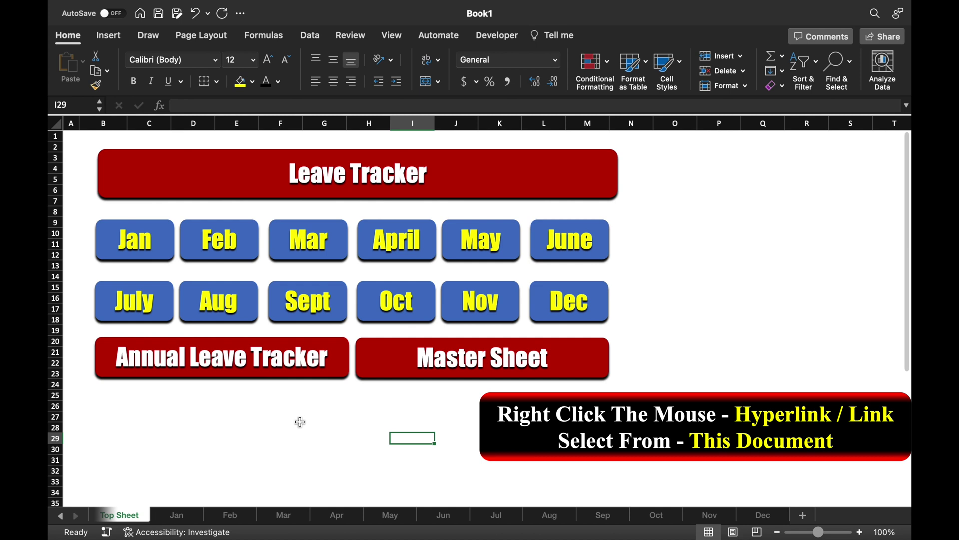
Hyperlink the Annual Leave Tracker button on Top Sheet to the Annual Leave Tracker sheet
right_click(278, 382)
click(355, 396)
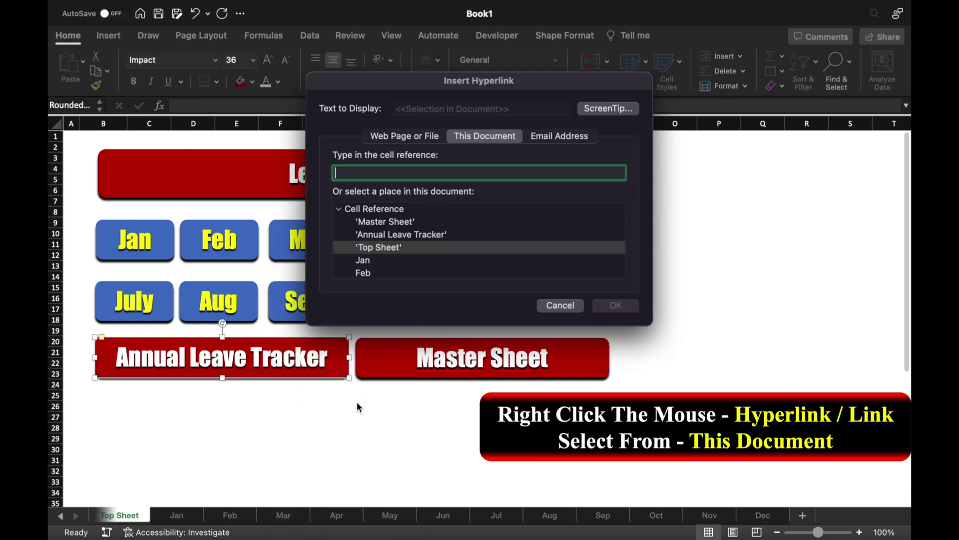
click(414, 235)
click(616, 306)
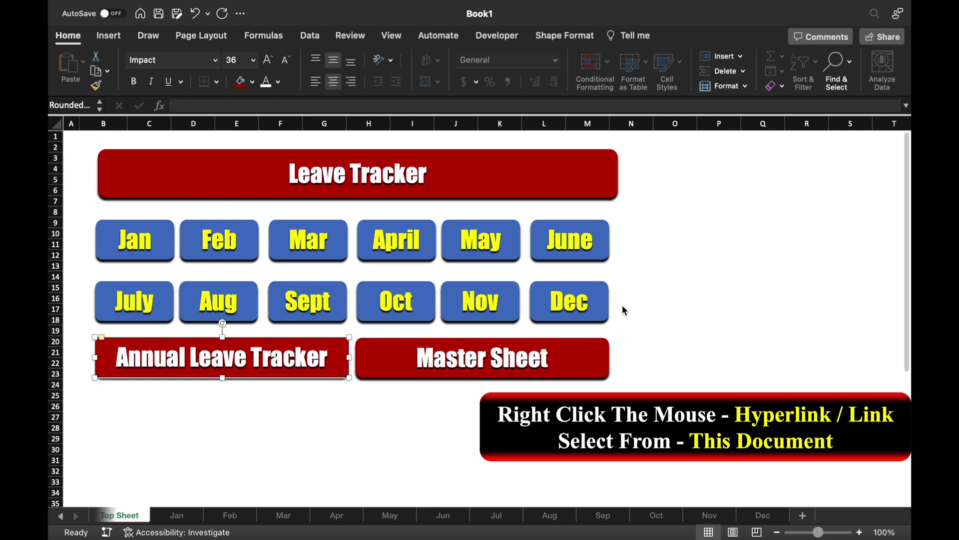
Hyperlink the Master Sheet button on Top Sheet to the Master Sheet in this document
click(553, 374)
right_click(553, 374)
click(575, 428)
click(394, 221)
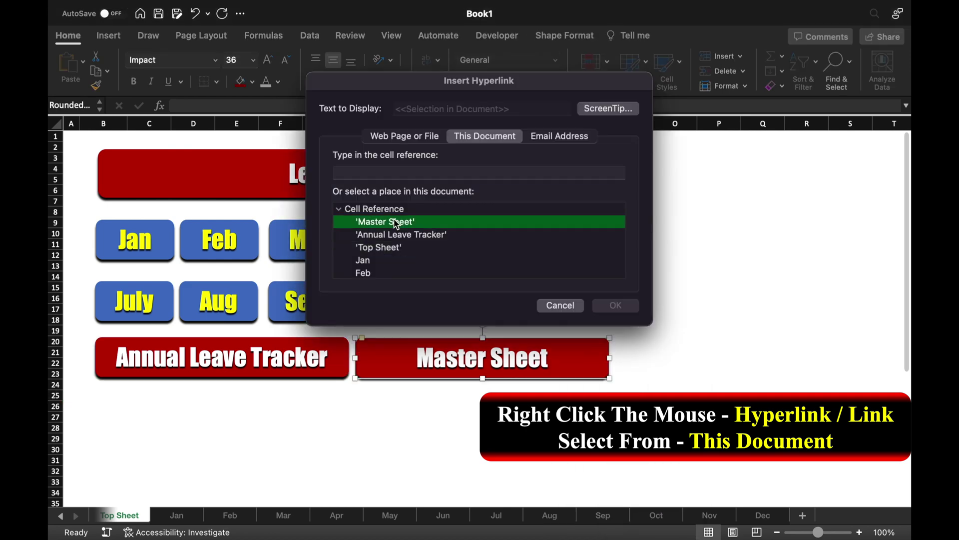
click(615, 306)
click(723, 338)
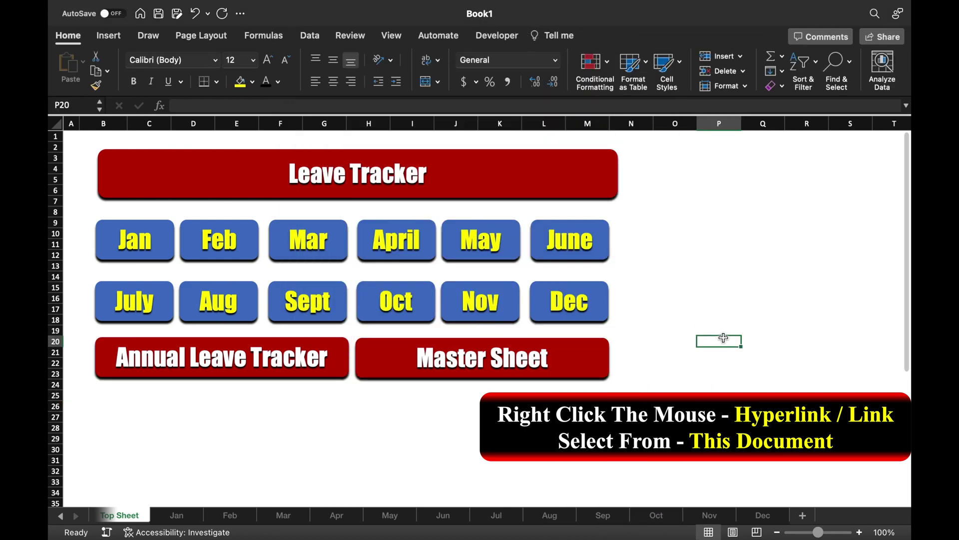
Choose December as the month above the Name column on the Dec sheet
click(763, 515)
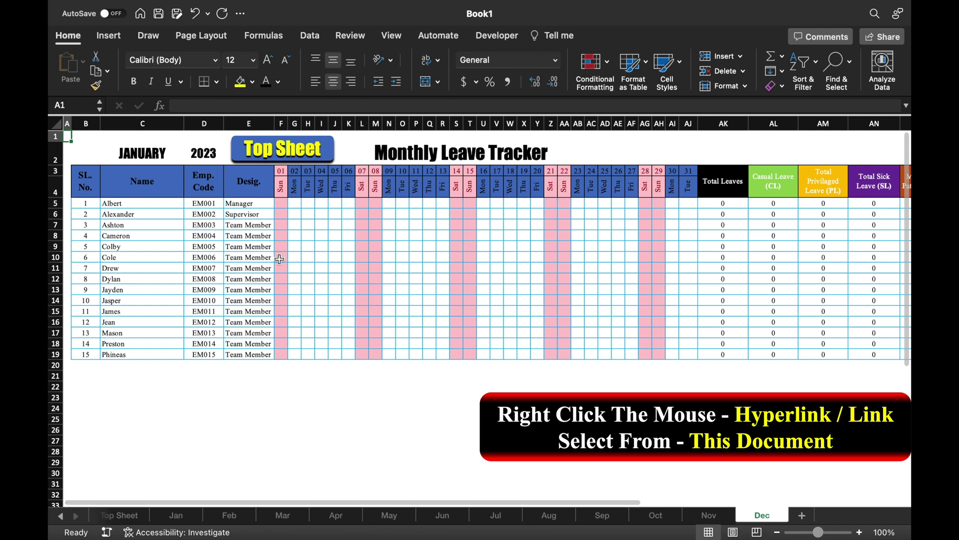
click(142, 153)
click(189, 158)
click(151, 313)
Set the month heading on the Nov, Oct, Sep, Aug and Jul sheets to each sheet's own month
key(ctrl+Page_Up)
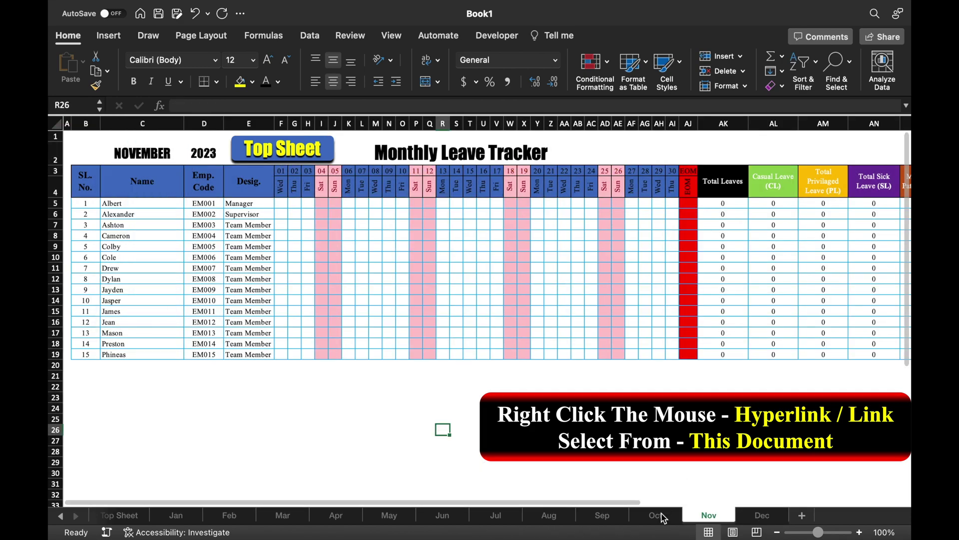
key(ctrl+Page_Up)
key(ctrl+Page_Up)
key(ctrl+Page_Up)
key(ctrl+Page_Up)
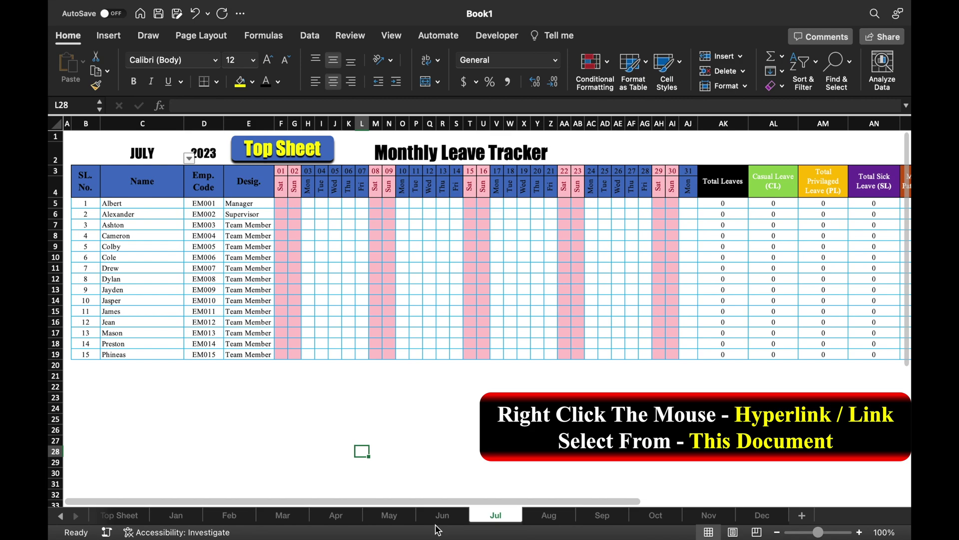
Set the month heading on the Jun, May, Apr, Mar and Feb sheets to each sheet's own month
key(ctrl+Page_Up)
key(ctrl+Page_Up)
key(ctrl+Page_Up)
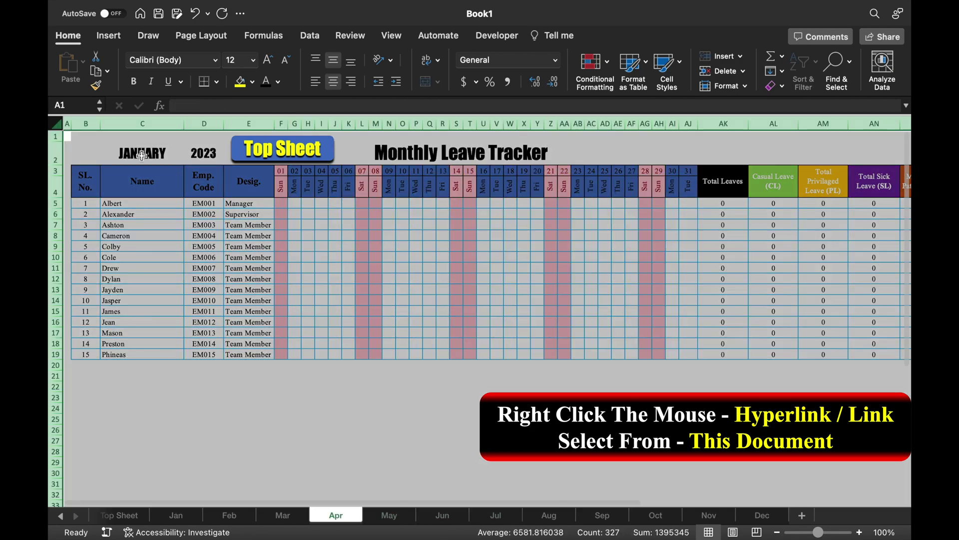
click(142, 153)
click(189, 157)
key(ctrl+Page_Up)
key(ctrl+Page_Up)
key(ctrl+Page_Up)
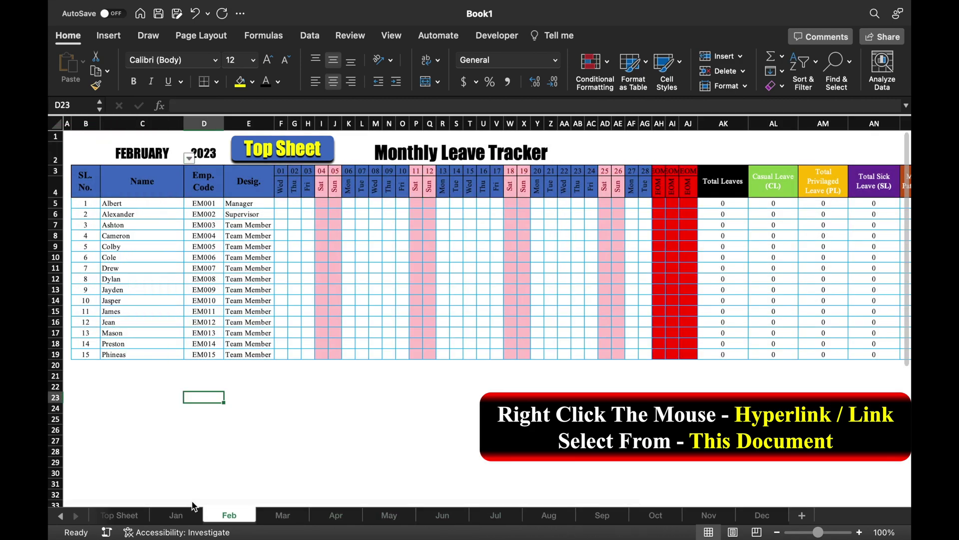
Choose January as the month above the Name column on the Jan sheet
click(142, 153)
click(189, 158)
click(148, 172)
click(264, 373)
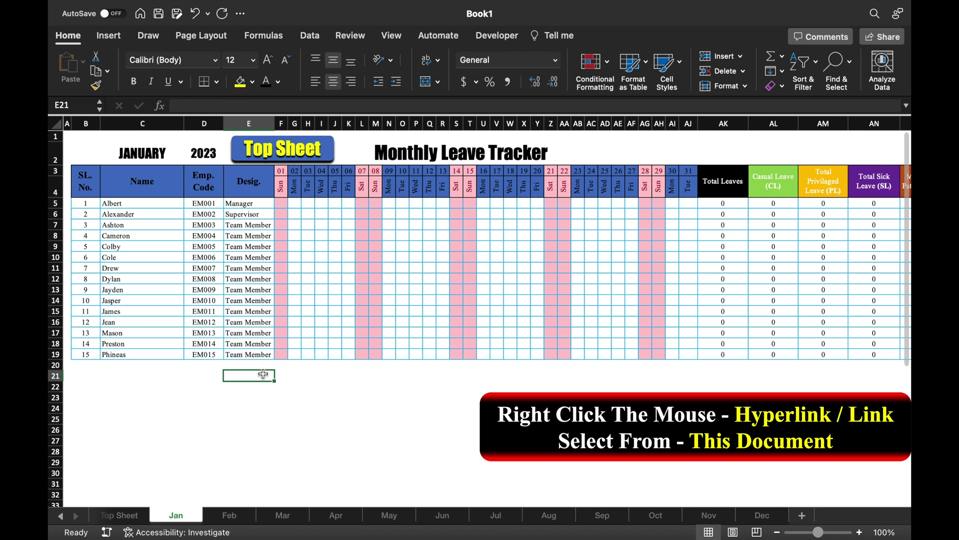
On the Annual Leave Tracker sheet, start a Total Leaves formula in F5 that adds Jan!AK5 and Feb!AK5
key(ctrl+Page_Up)
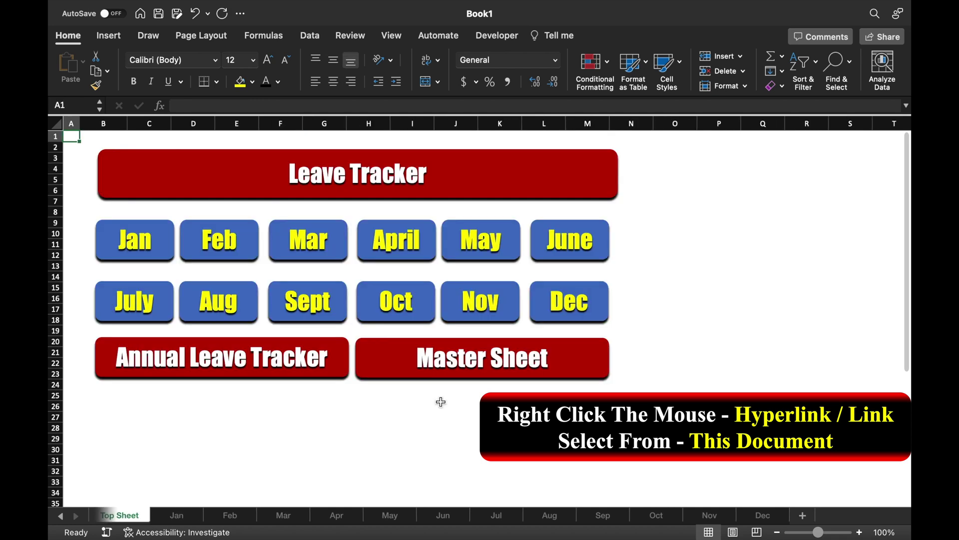
click(265, 377)
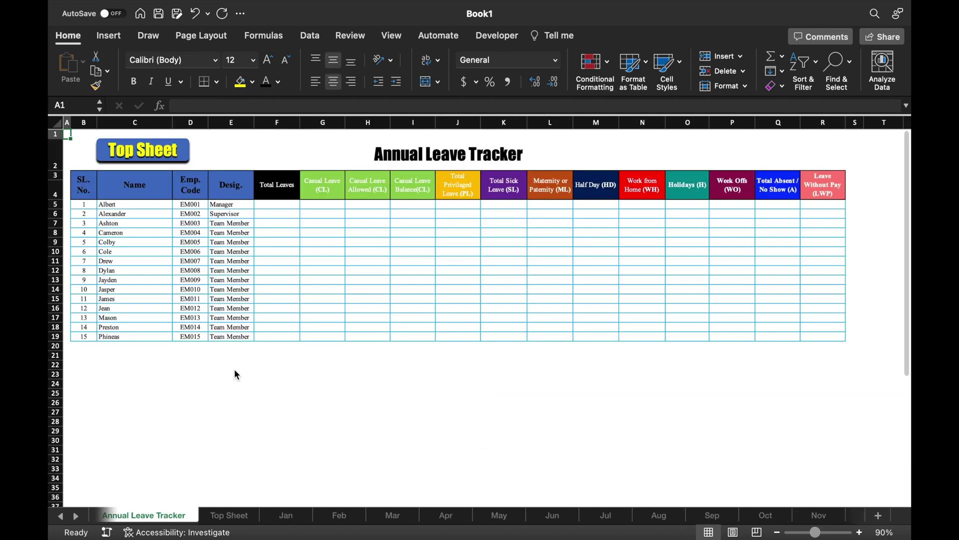
click(265, 205)
text(=)
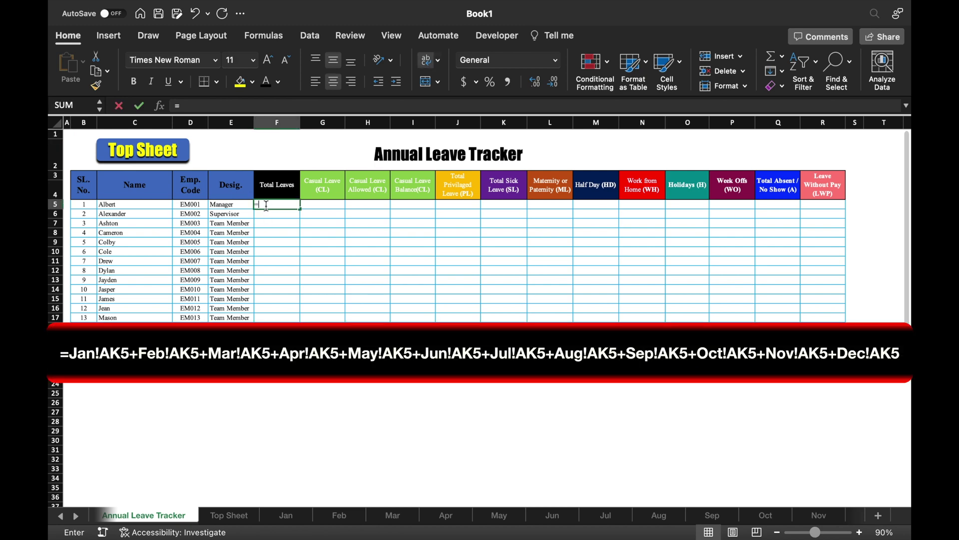
click(293, 518)
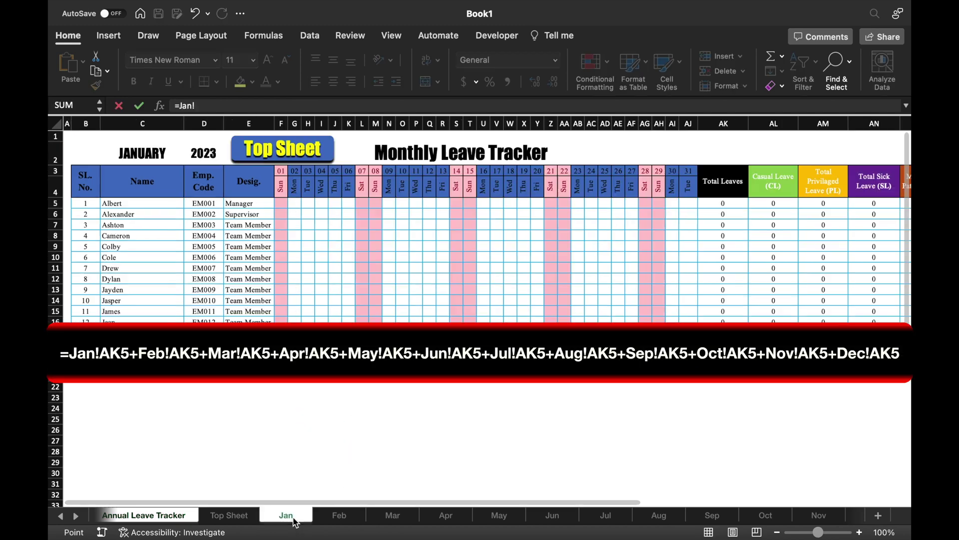
click(734, 205)
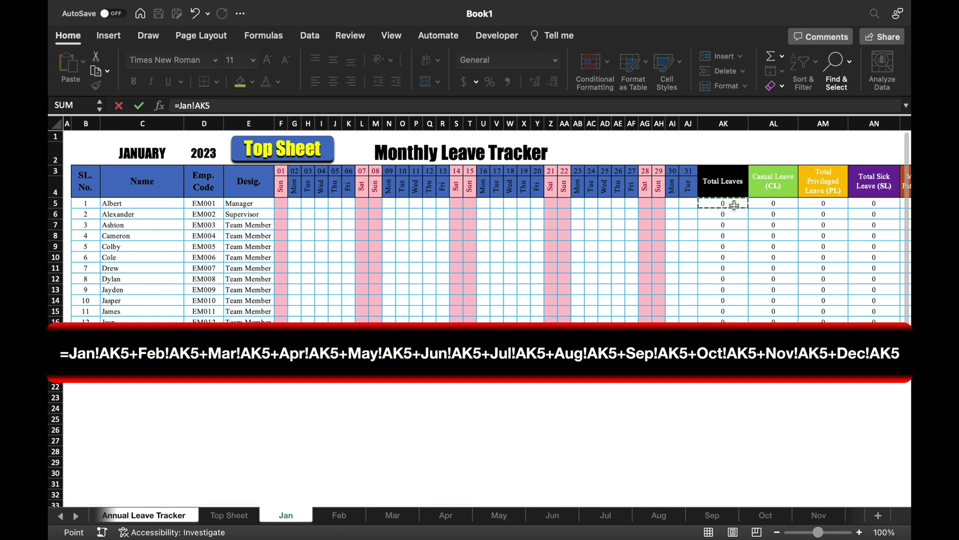
text(+)
click(339, 515)
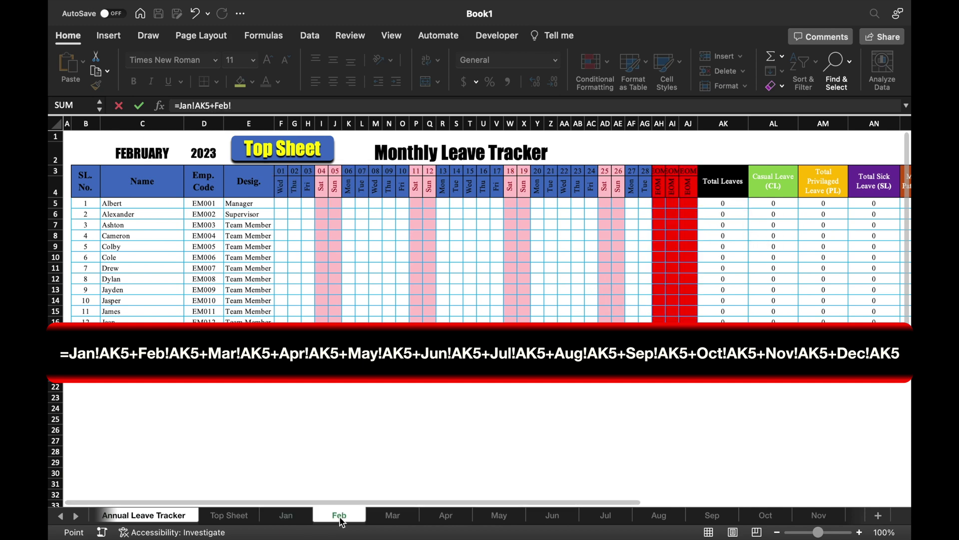
click(727, 203)
text(+)
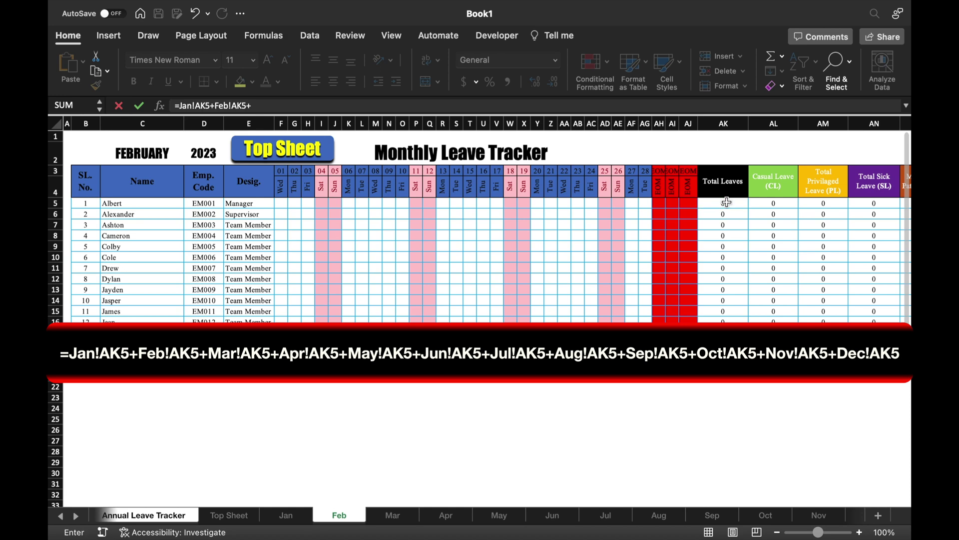
Extend the Total Leaves formula with AK5 from the Mar, Apr, May and Jun sheets
click(393, 515)
click(734, 203)
text(+)
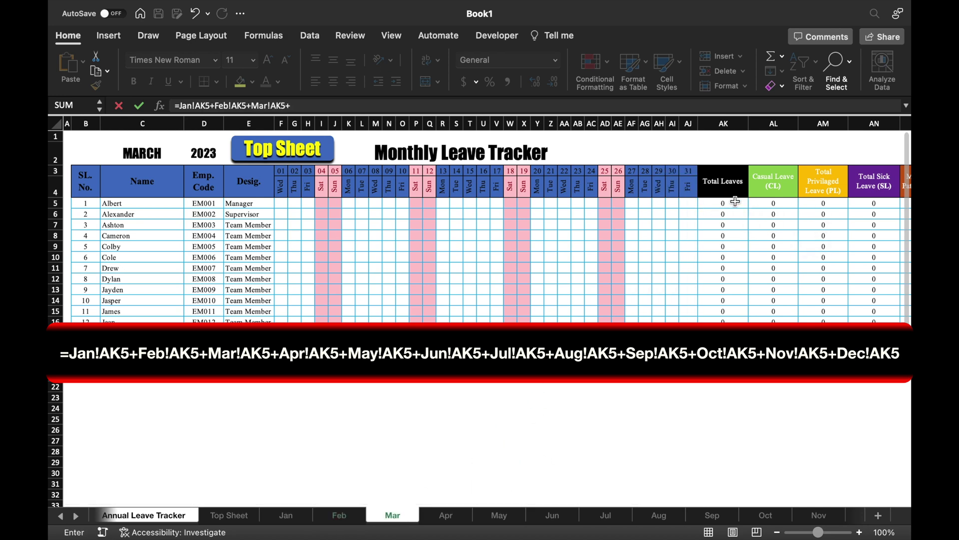
click(446, 515)
click(730, 202)
text(+)
click(499, 515)
click(723, 203)
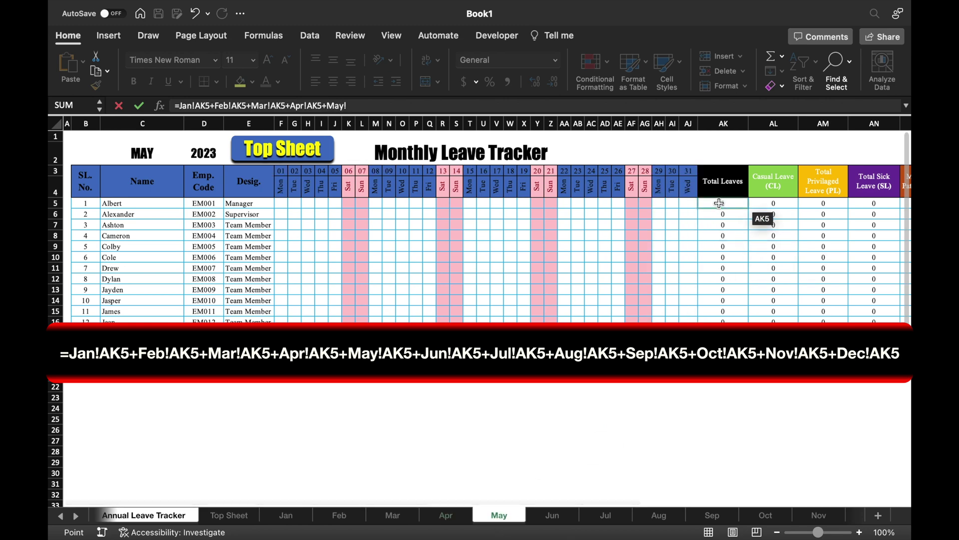
text(+)
click(552, 515)
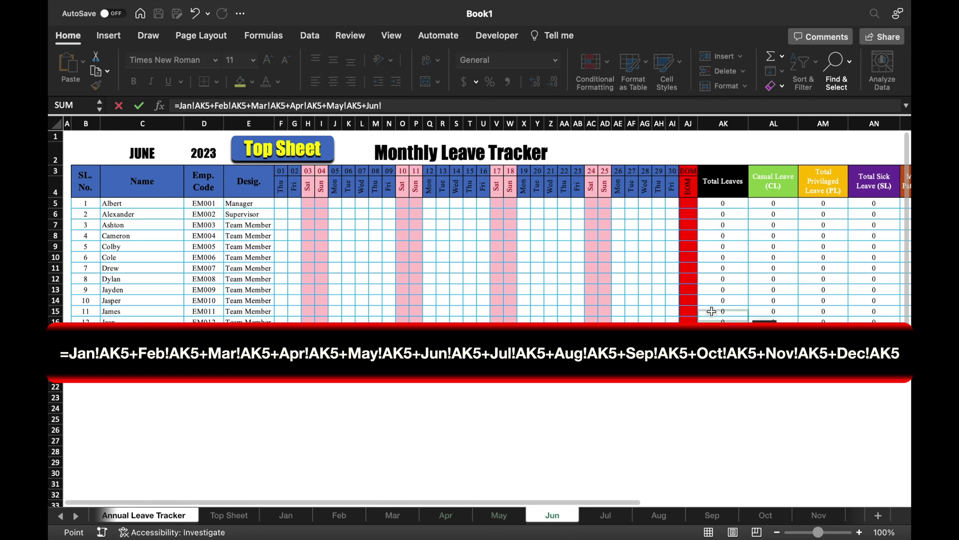
click(729, 202)
text(+)
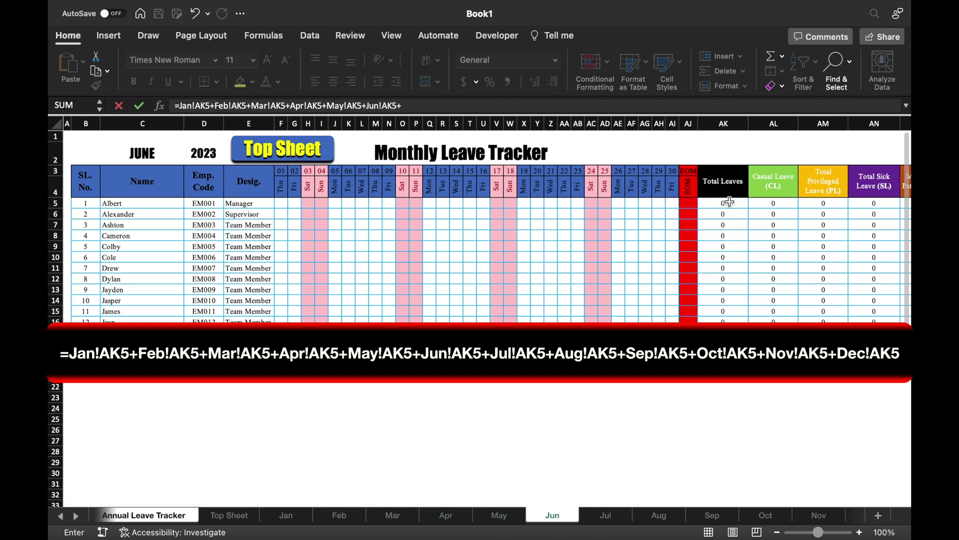
Add AK5 from the Jul, Aug and Sep sheets to the Total Leaves formula
key(ctrl+Page_Down)
click(723, 203)
text(+)
key(ctrl+Page_Down)
click(723, 205)
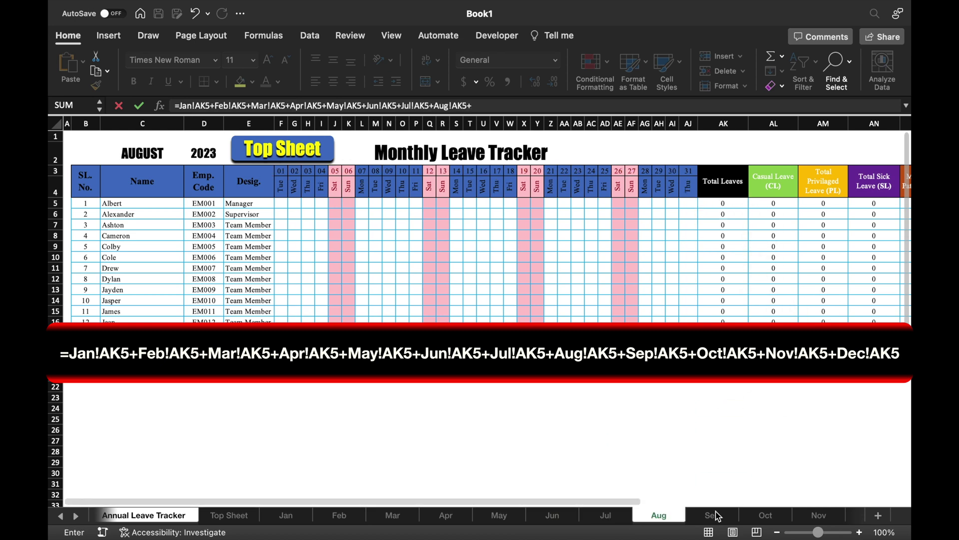
text(+)
key(ctrl+Page_Down)
click(723, 203)
text(+)
Complete the Total Leaves formula with AK5 from the Oct, Nov and Dec sheets, and copy it down to F19
key(ctrl+Page_Down)
click(729, 204)
text(+)
key(ctrl+Page_Down)
click(727, 204)
text(+)
key(ctrl+Page_Down)
click(713, 205)
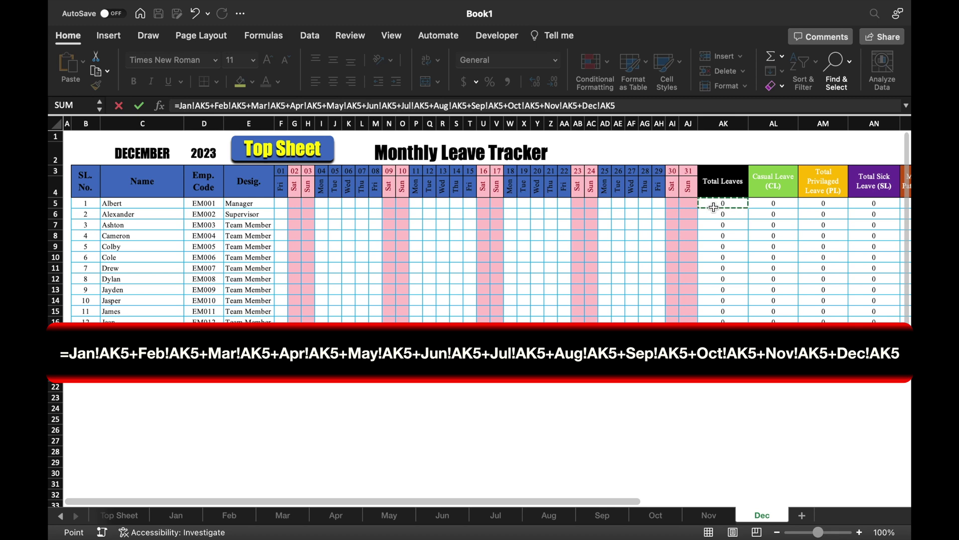
key(Return)
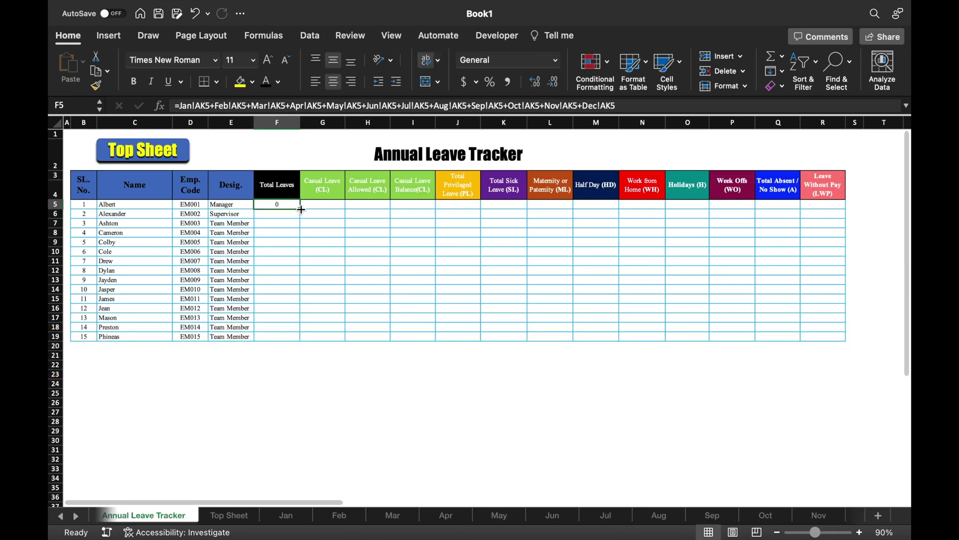
double_click(301, 208)
click(322, 374)
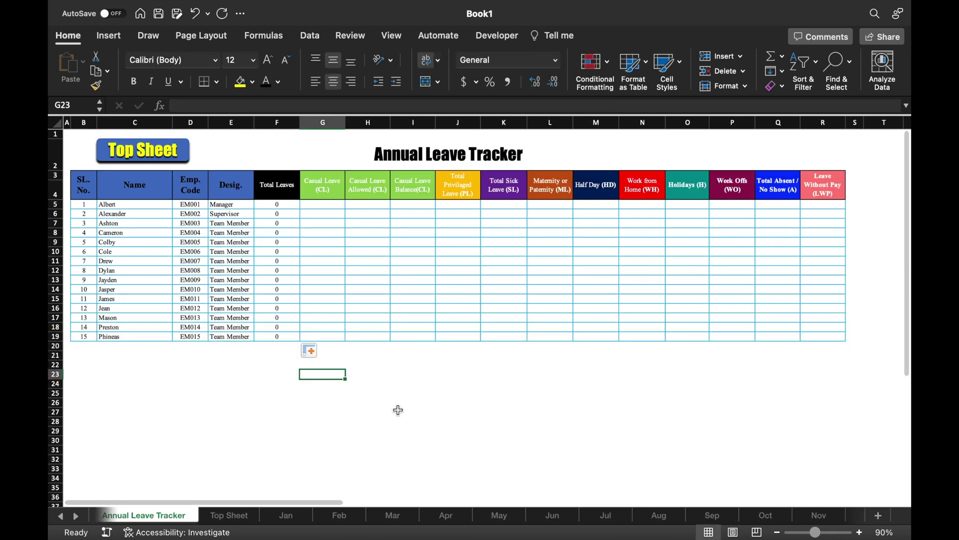
Copy the Total Leaves formulas across into the Casual Leave (CL) column, G5:G19
drag(288, 206, 327, 341)
click(549, 478)
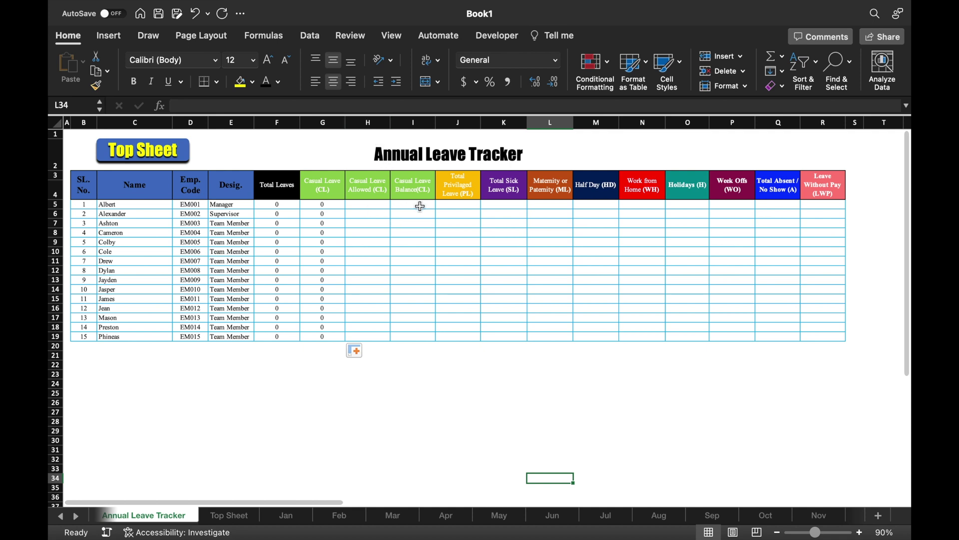
click(445, 374)
click(415, 232)
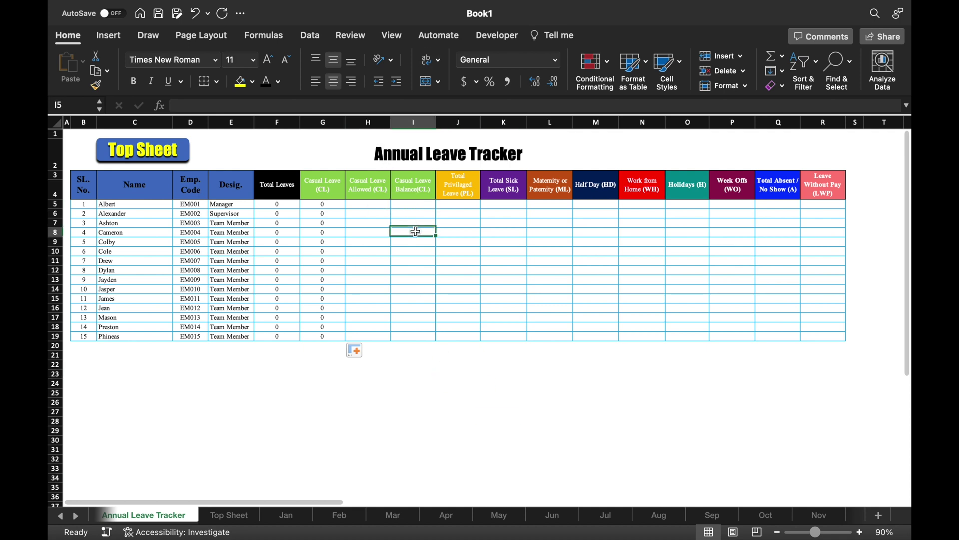
Start a Total Privilaged Leave (PL) formula in J5 that adds Jan!AM5 and Feb!AM5
click(462, 207)
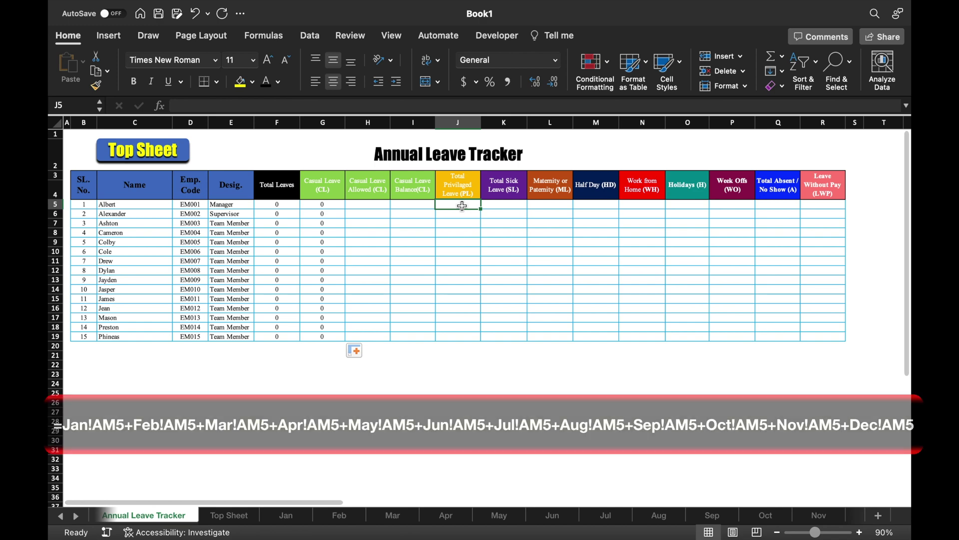
text(=)
click(286, 519)
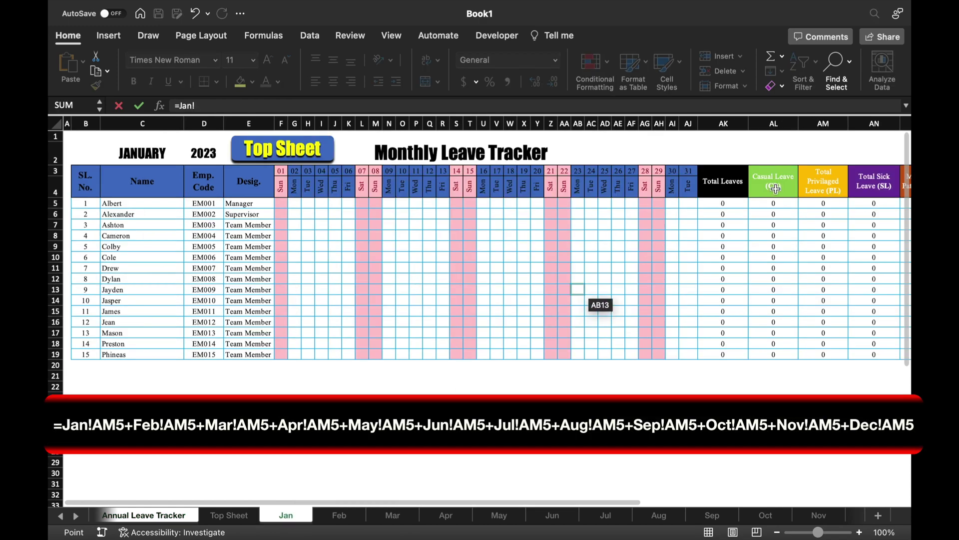
click(823, 203)
text(+)
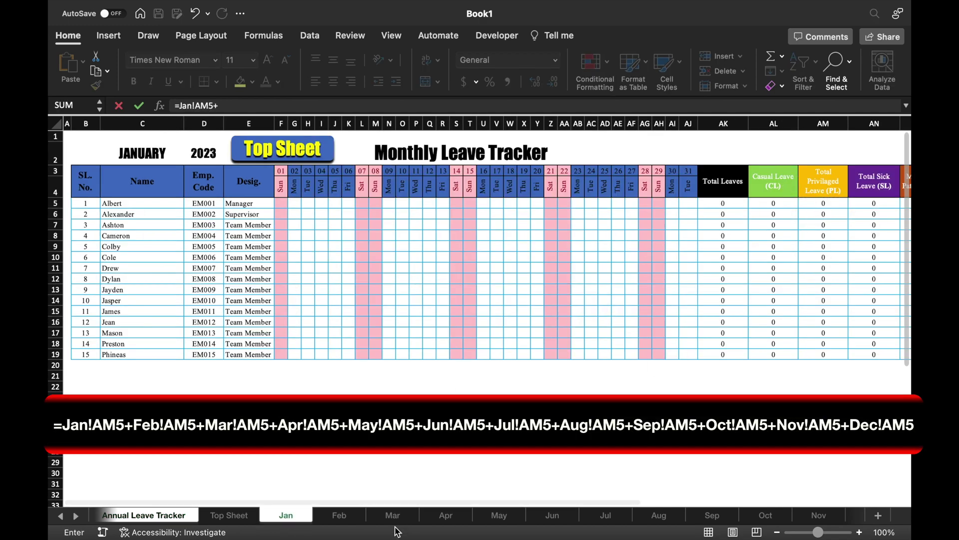
click(339, 515)
click(824, 203)
text(+)
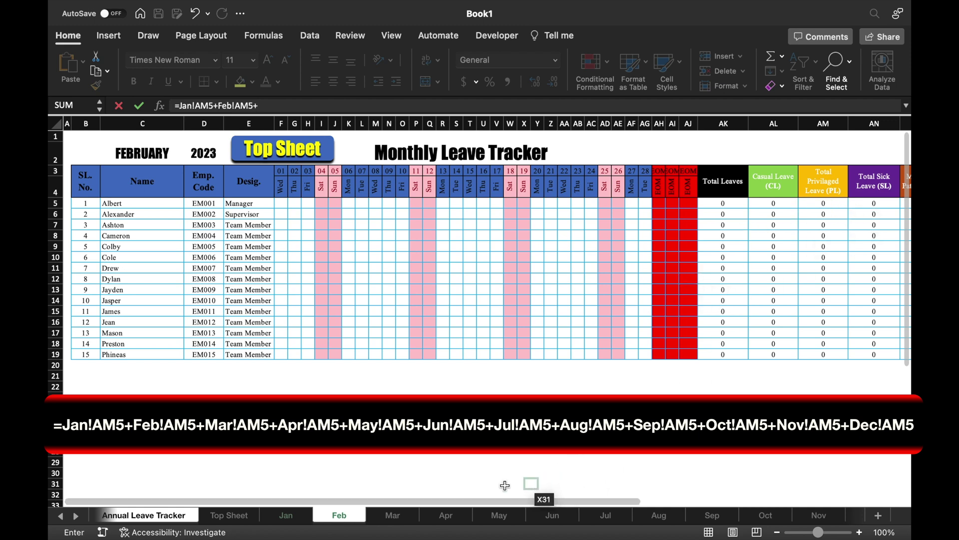
Extend the Total Privilaged Leave formula with AM5 from the Mar, Apr and May sheets
click(393, 516)
click(830, 205)
text(+)
click(446, 515)
click(824, 203)
text(+Apr!AM5+)
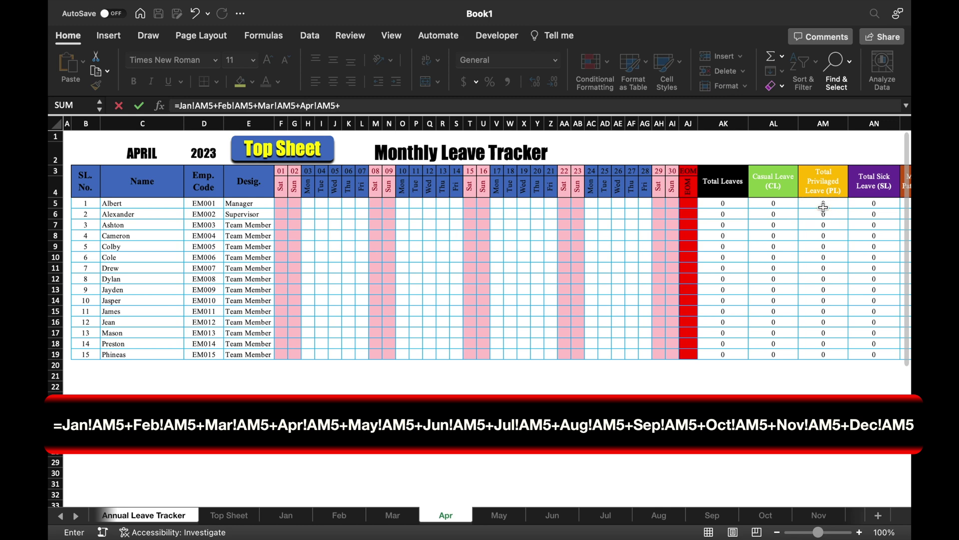
click(499, 515)
click(824, 203)
text(+)
Add AM5 from the Jun, Jul and Aug sheets to the Total Privilaged Leave formula
click(552, 515)
click(843, 205)
text(+)
click(605, 515)
click(829, 205)
text(+)
click(659, 516)
click(830, 205)
text(+)
Add AM5 from the Sep, Oct and Nov sheets to the Total Privilaged Leave formula
click(712, 515)
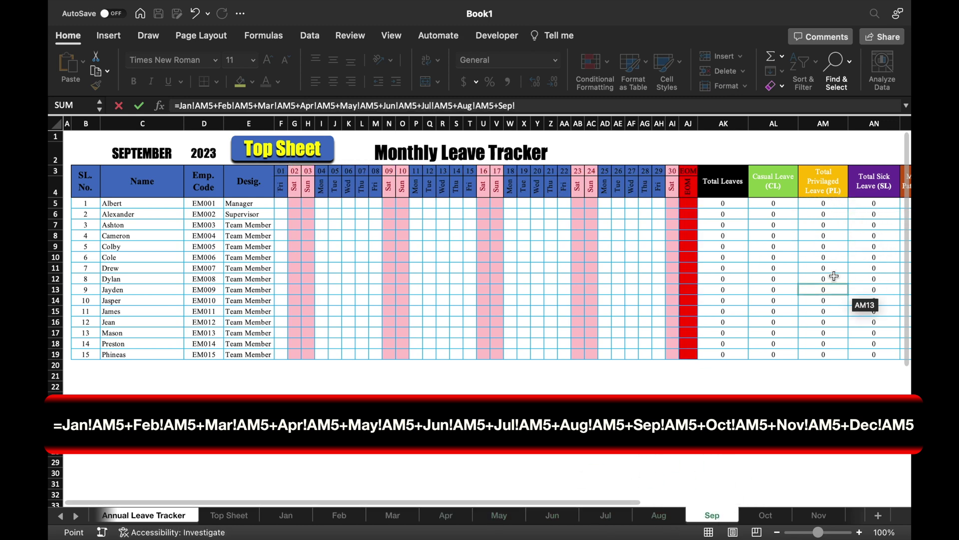
click(826, 203)
text(+)
click(766, 515)
click(828, 204)
text(+)
click(822, 514)
click(825, 203)
text(+)
Finish the J5 formula with Dec!AM5 and fill it across and down through R19
click(854, 515)
click(824, 203)
key(Return)
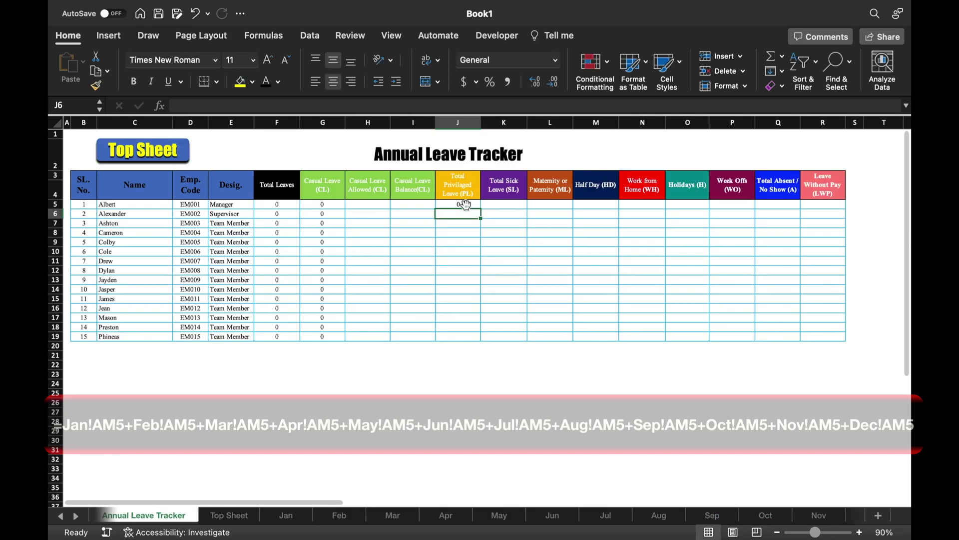
drag(482, 209, 828, 331)
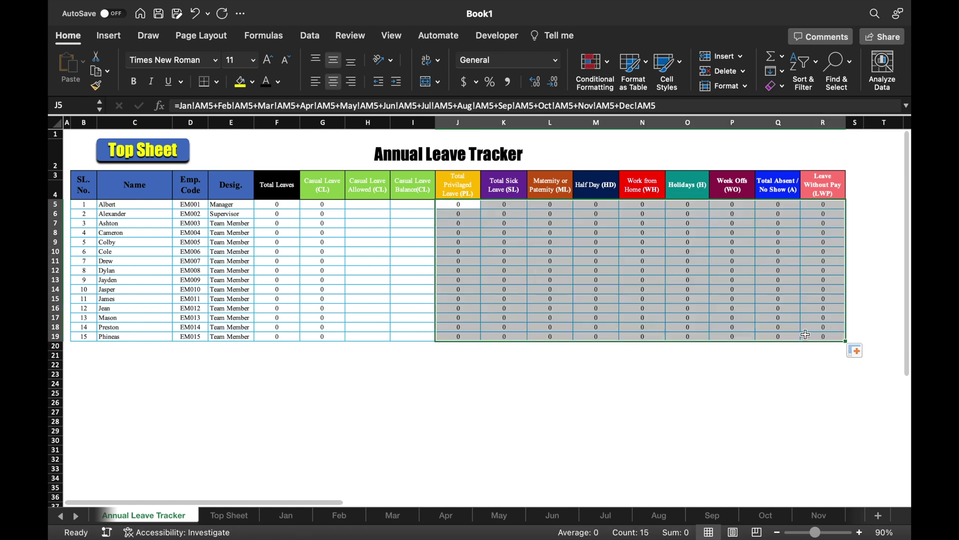
click(641, 392)
Enter 24 as Casual Leave Allowed (CL) in H5 and copy it down to H19
click(367, 204)
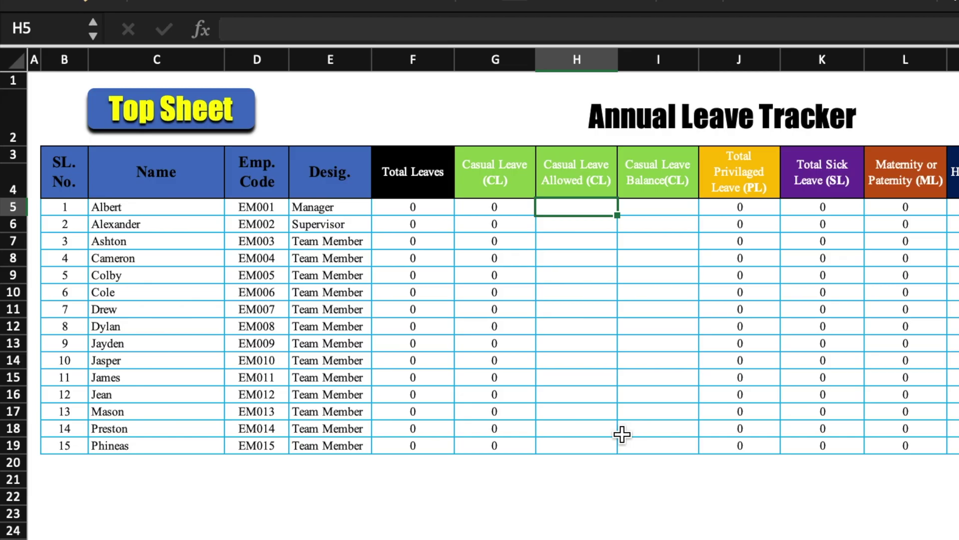
text(24)
key(ctrl+Return)
drag(618, 214, 616, 447)
Calculate Casual Leave Balance (CL) in I5 with =H5-G5 and fill the formula down to I19
click(668, 210)
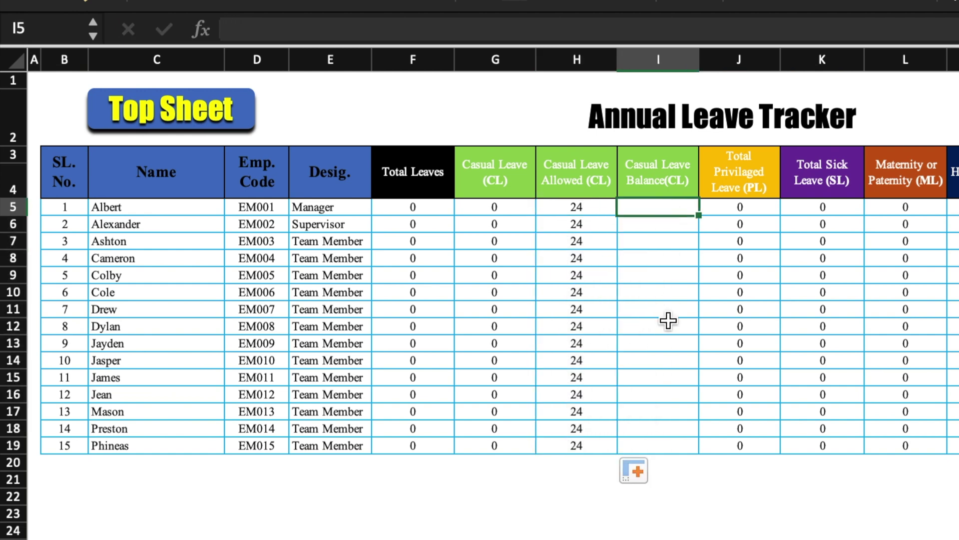
text(=)
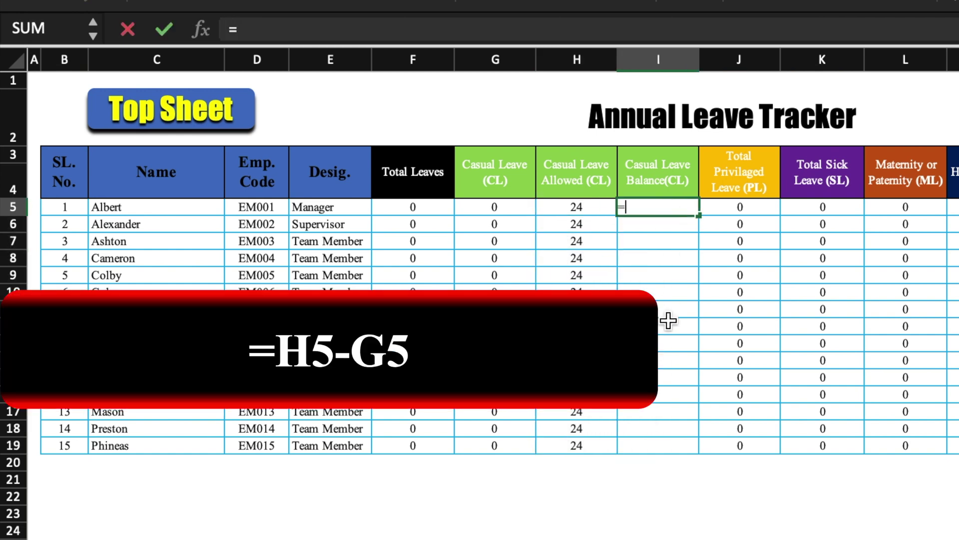
click(590, 209)
text(-)
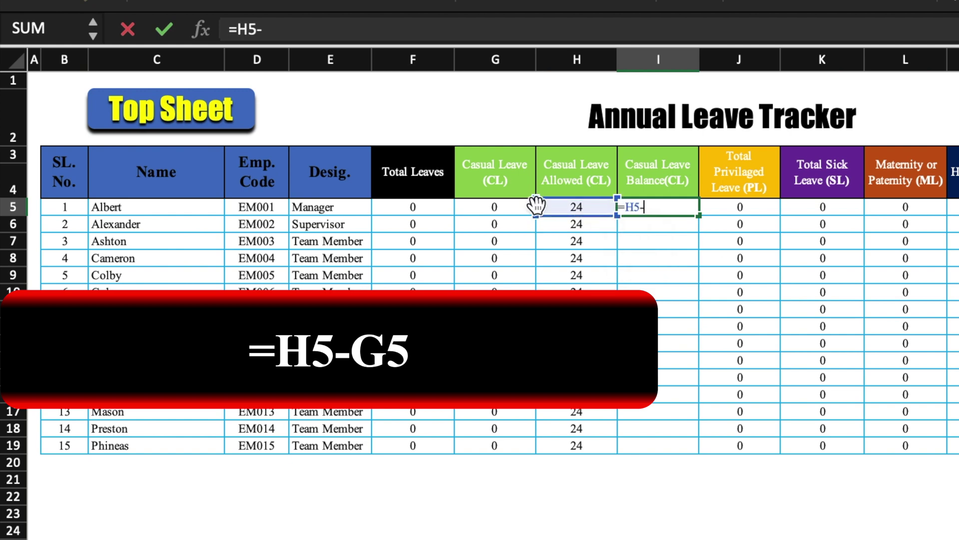
click(497, 207)
key(ctrl+Return)
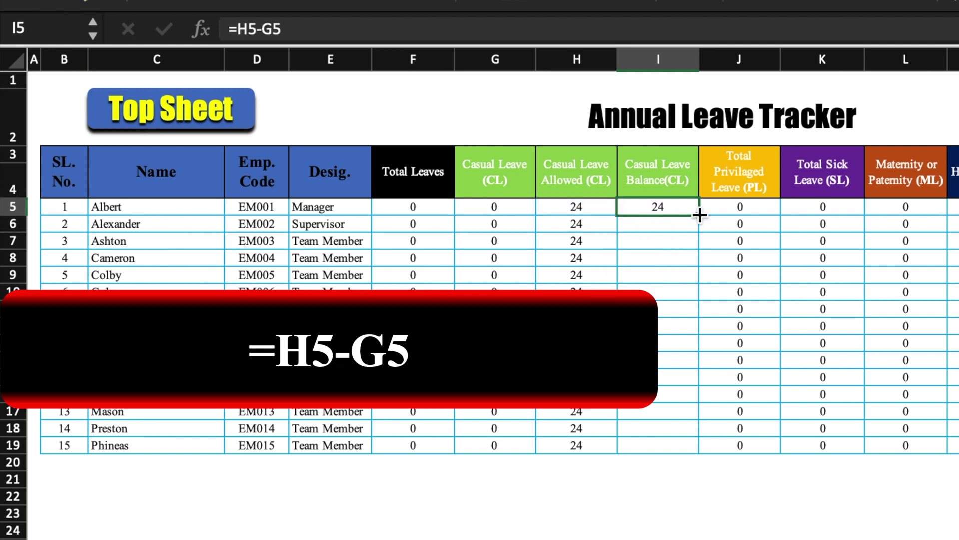
drag(699, 217, 700, 448)
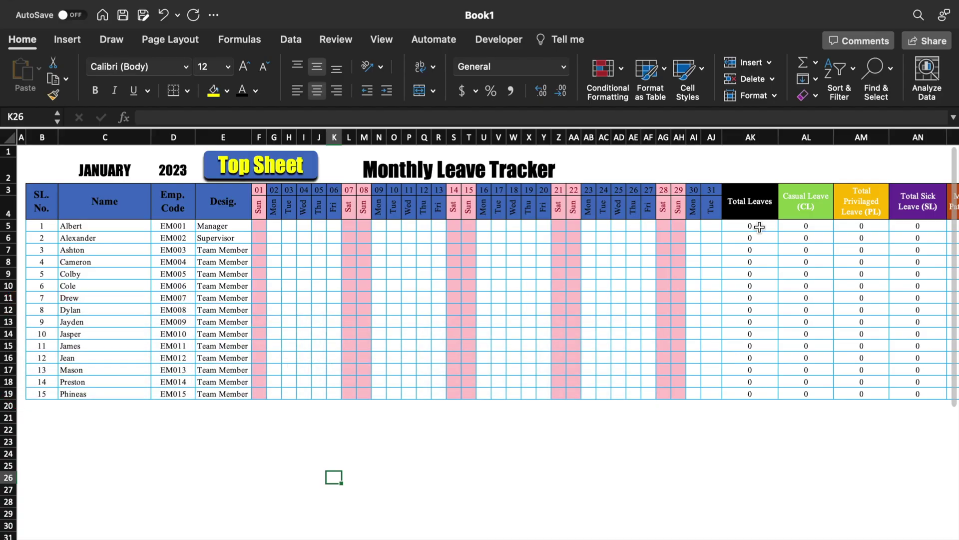
On the January sheet, set up a conditional formatting rule for Total Leaves cells AK5:AK19 with values greater than 9
click(760, 227)
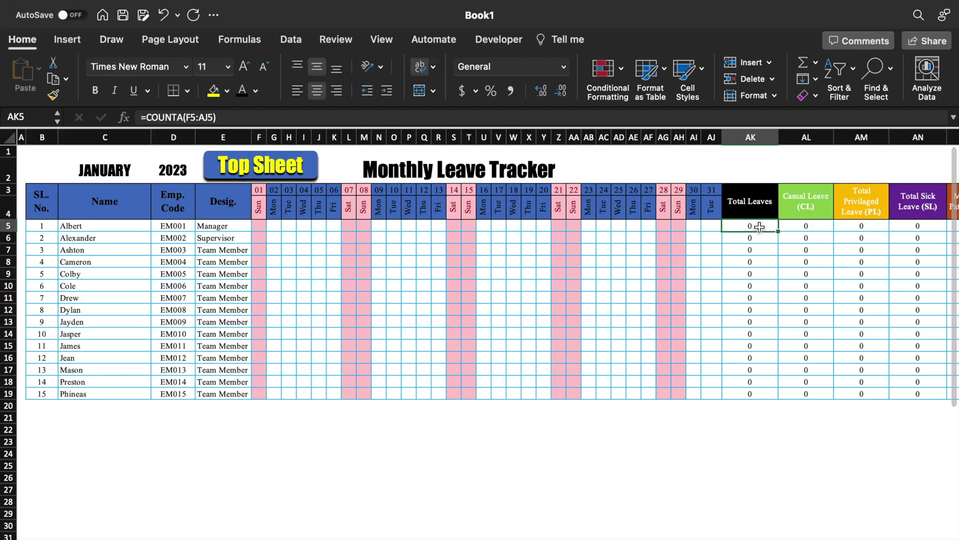
drag(760, 227, 751, 394)
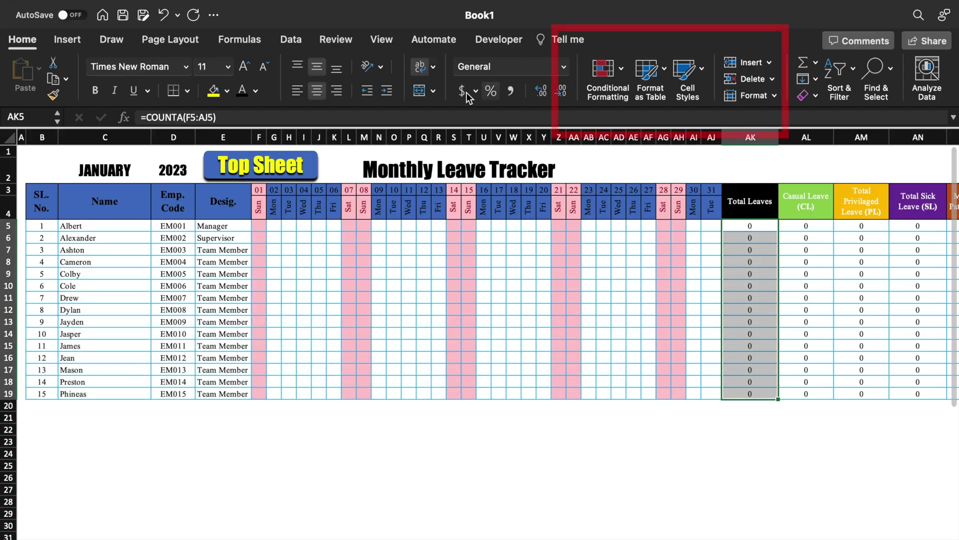
click(626, 65)
mouse_move(650, 95)
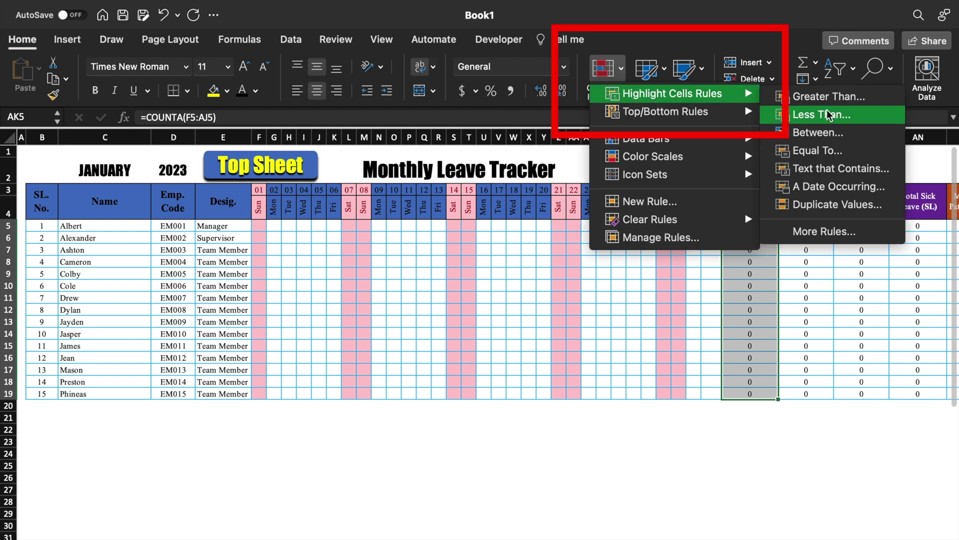
click(838, 100)
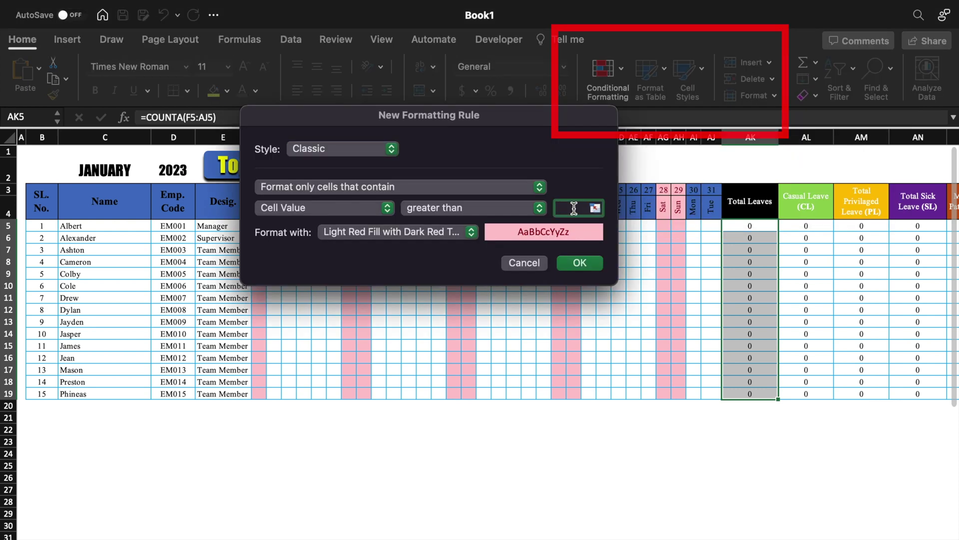
text(9)
Give the greater-than-9 rule a custom format with a red background fill and apply it
click(470, 233)
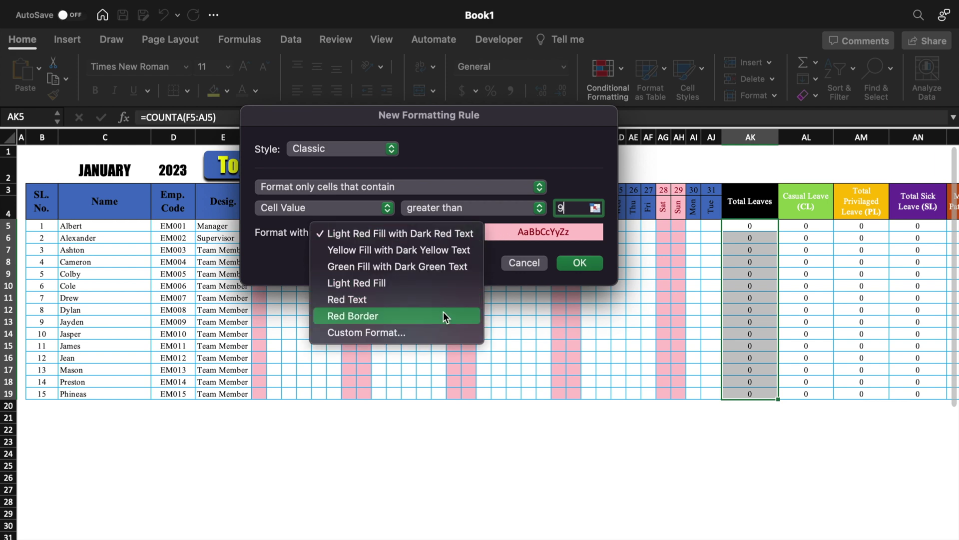
click(445, 327)
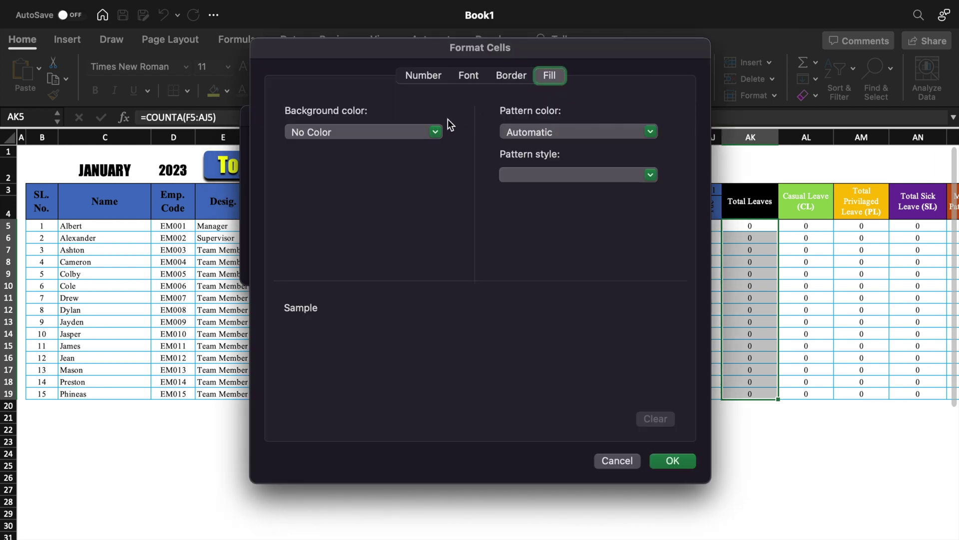
click(436, 132)
click(312, 301)
click(672, 460)
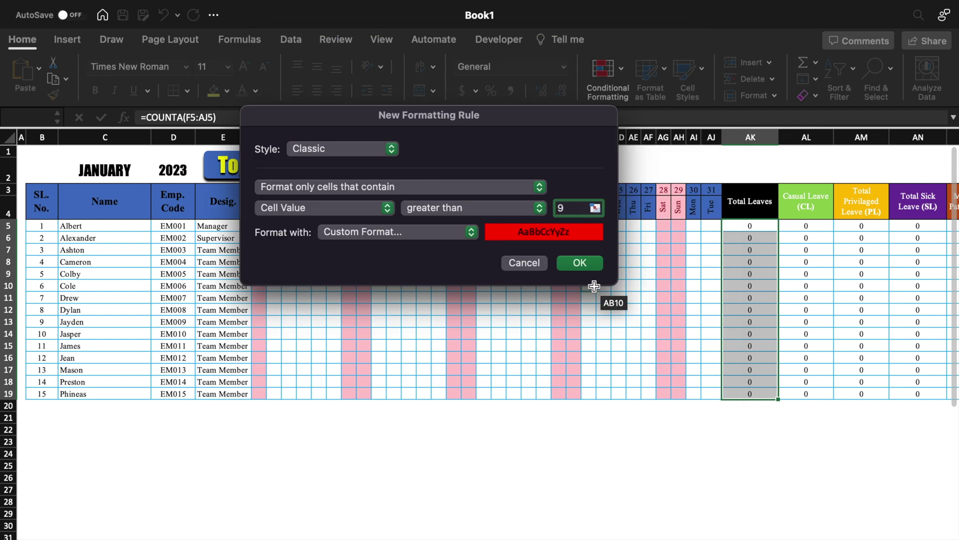
click(582, 261)
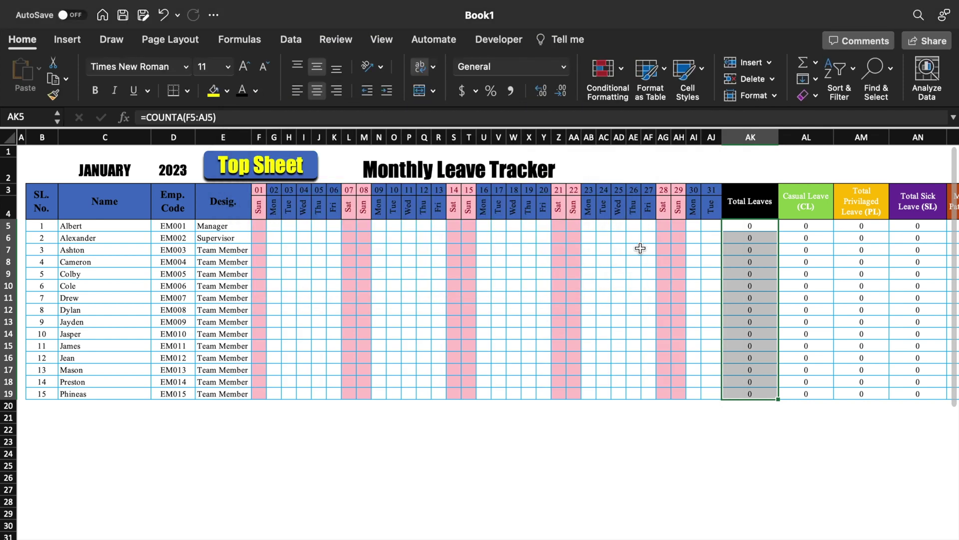
Mark the first employee's days 17 to 27 January as PL in V5:AF5
click(499, 225)
click(512, 226)
click(513, 252)
drag(506, 231, 659, 236)
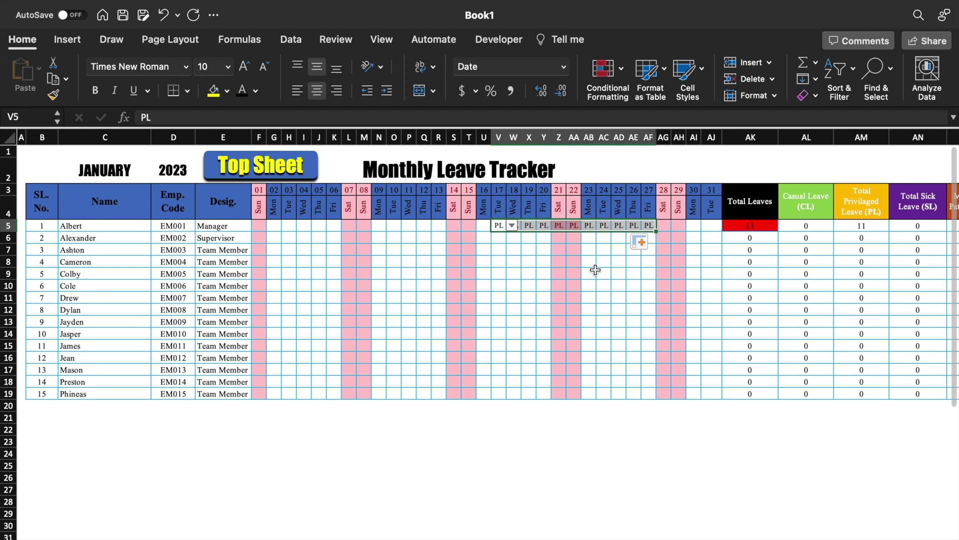
Clear the first employee's PL entries for 27 and 26 January in AF5 and AE5
click(650, 227)
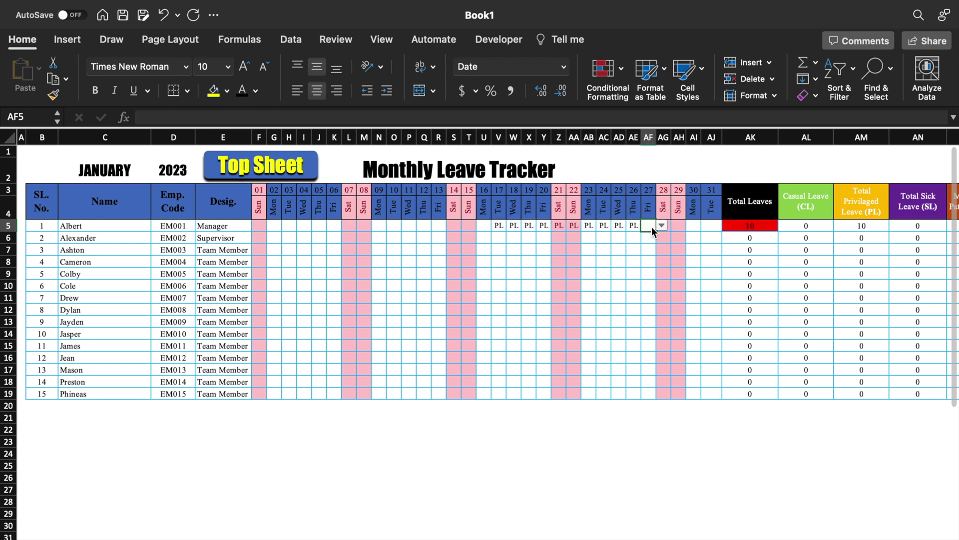
key(Left)
key(Delete)
click(633, 265)
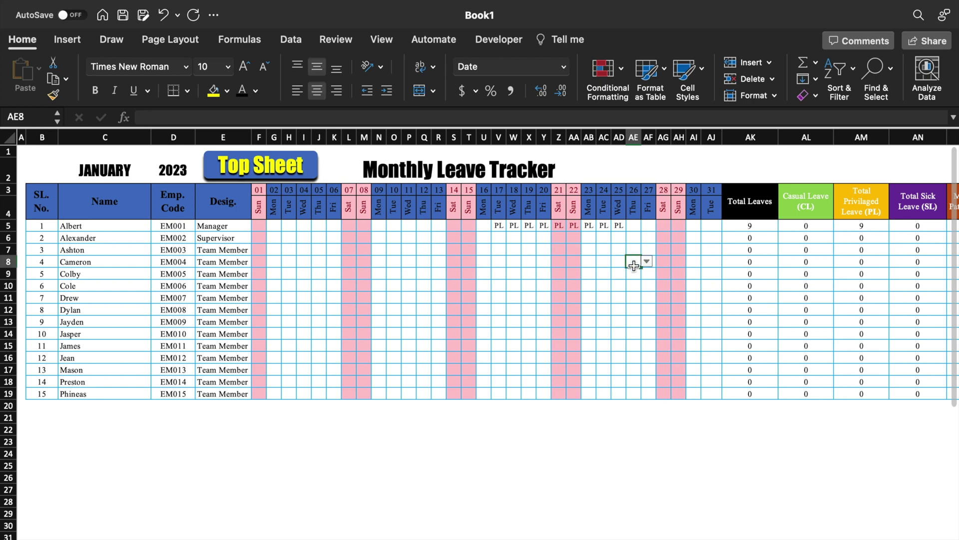
Clear the first employee's PL entries for 17 to 25 January in V5:AD5
drag(498, 225, 615, 225)
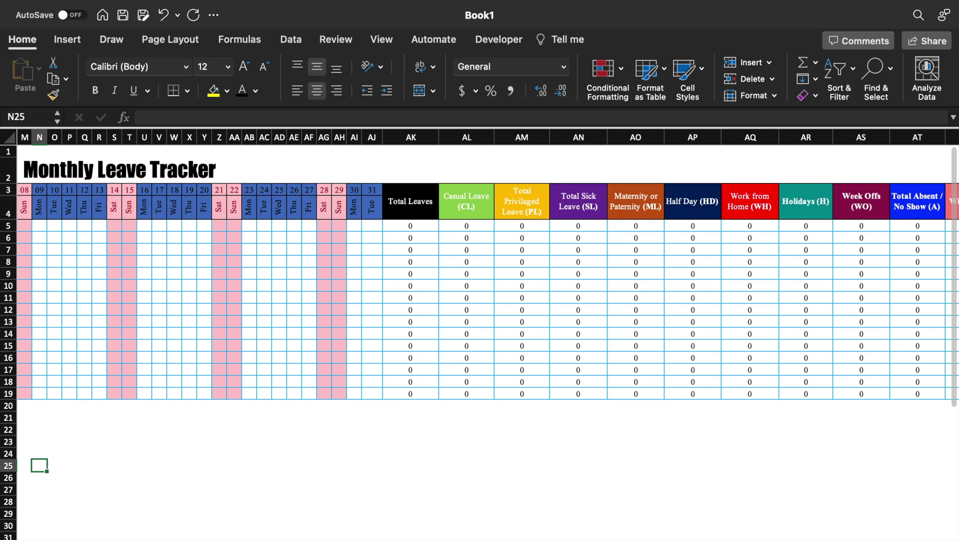
scroll(487, 265, right, 5)
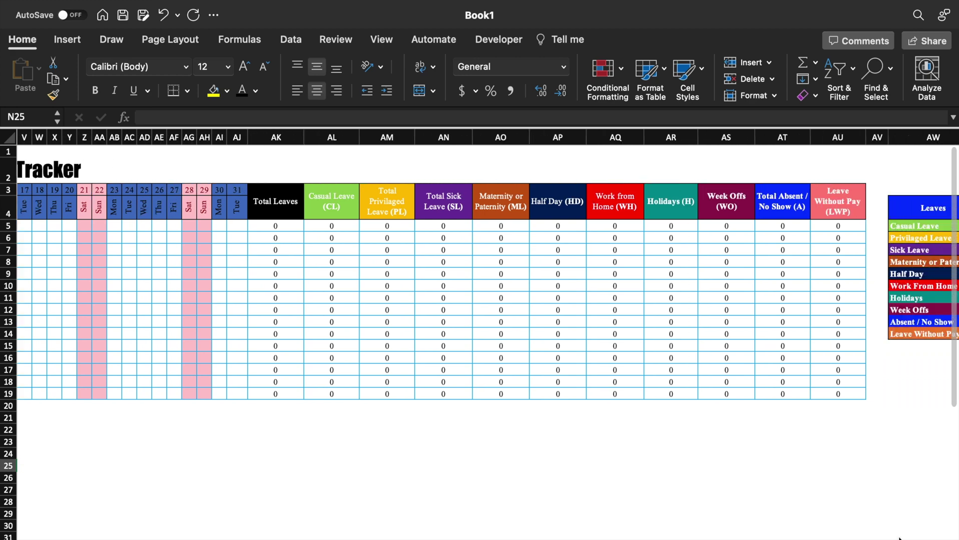
scroll(397, 320, left, 12)
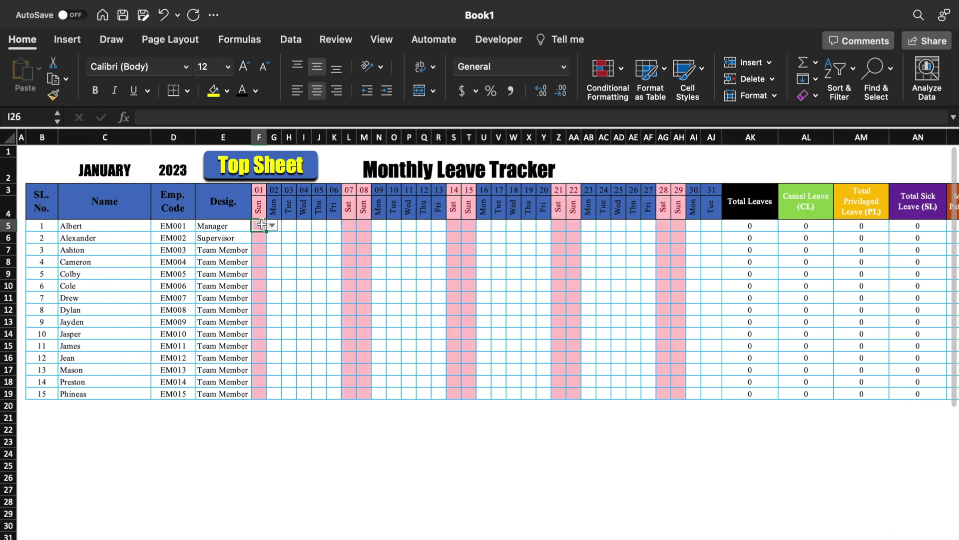
Set up a conditional formatting rule for the January day cells F5:AJ19 with cell values equal to CL
click(303, 273)
click(320, 452)
drag(263, 226, 715, 393)
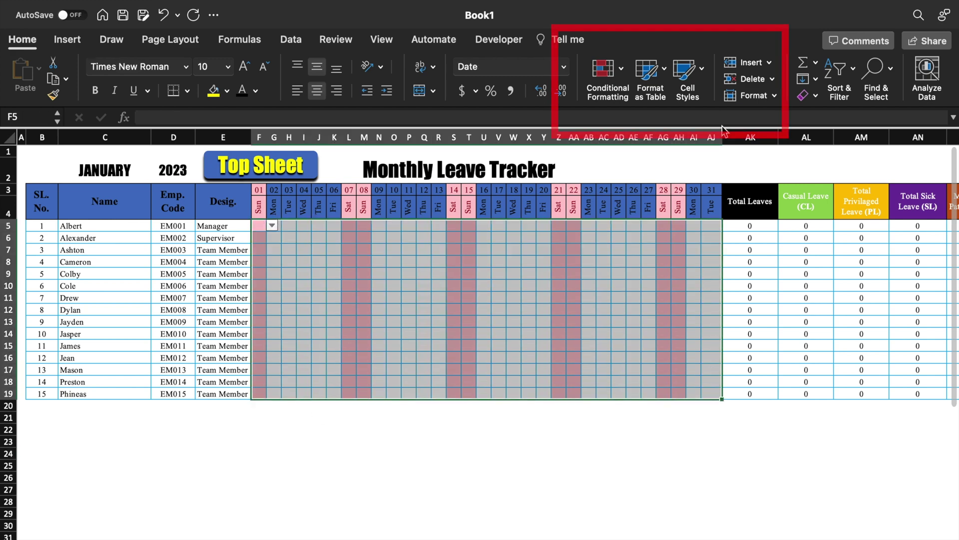
click(622, 70)
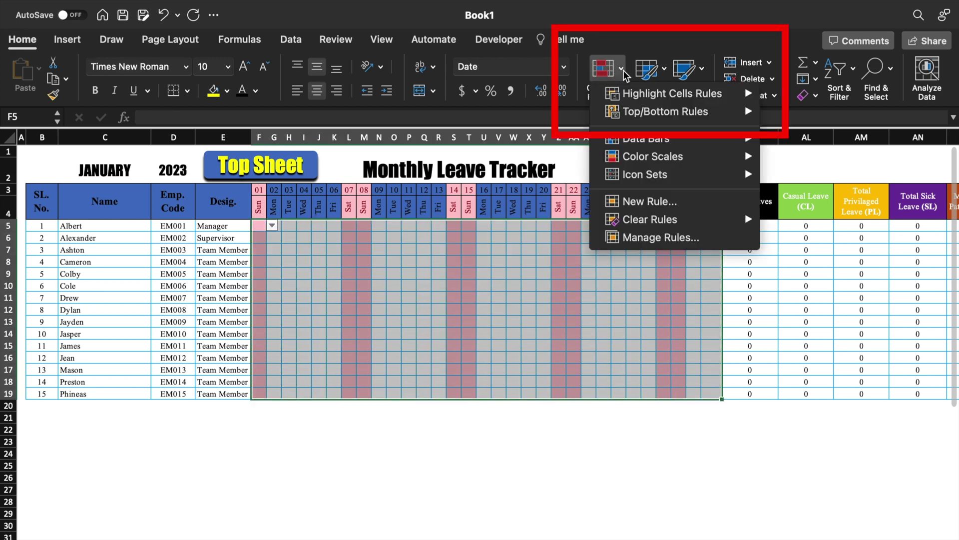
mouse_move(659, 96)
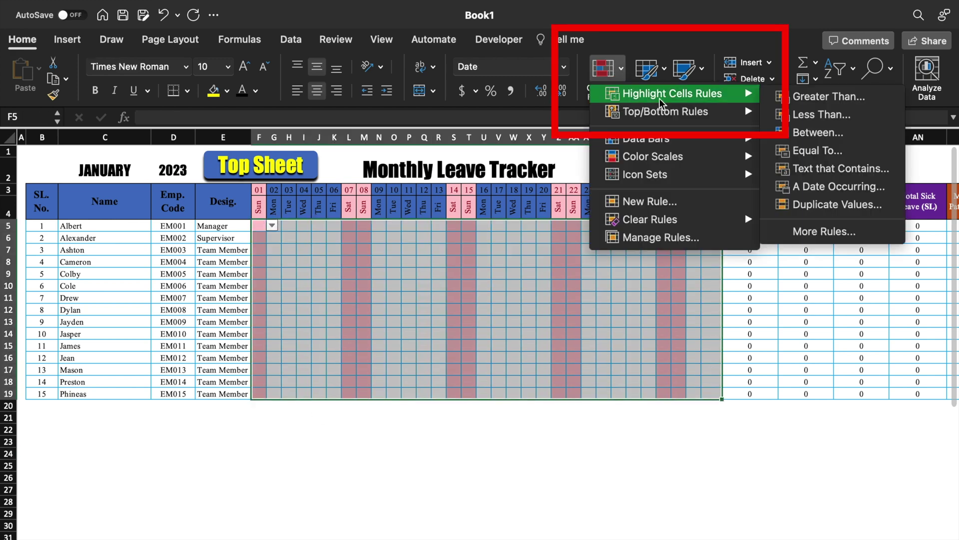
click(827, 151)
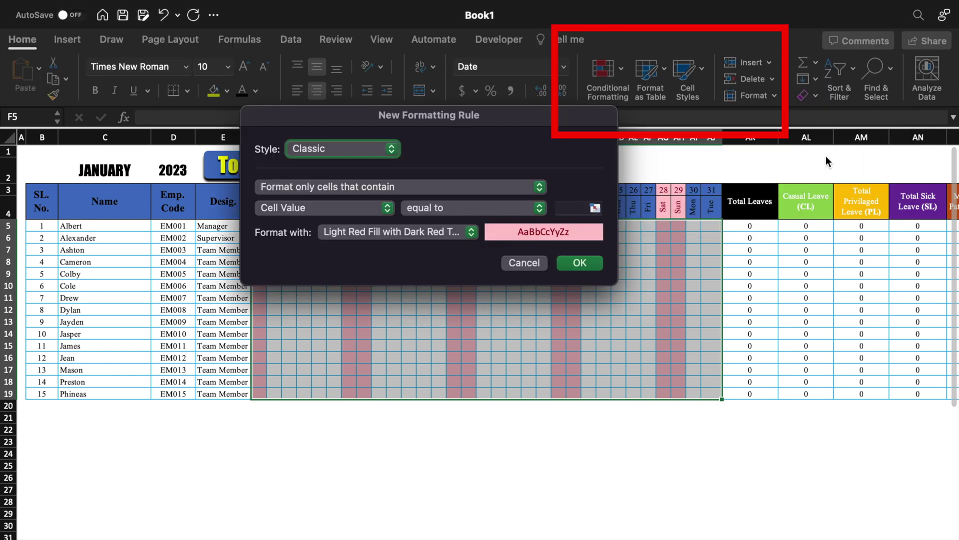
click(571, 208)
text(CL)
Give the CL rule a custom format with a light green background fill and white font, and apply it
click(471, 233)
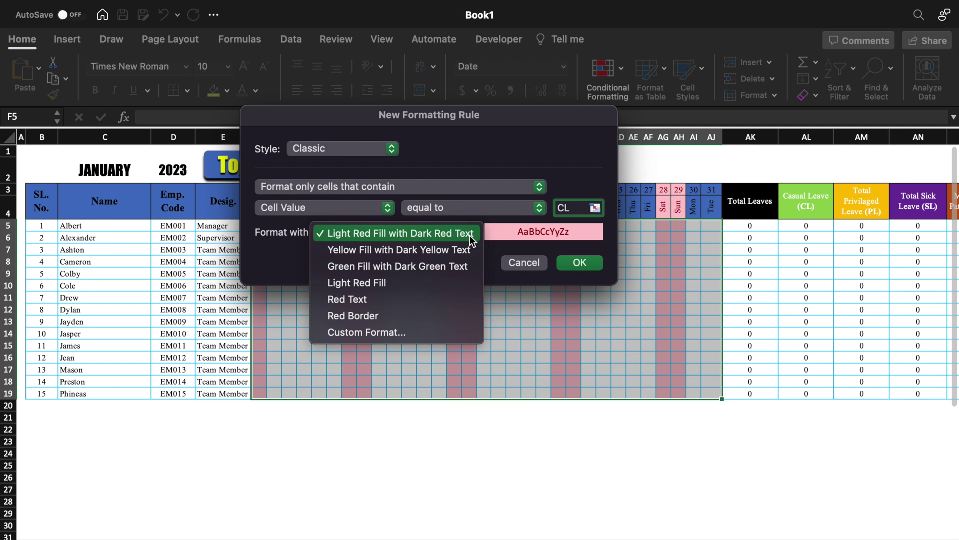
click(447, 333)
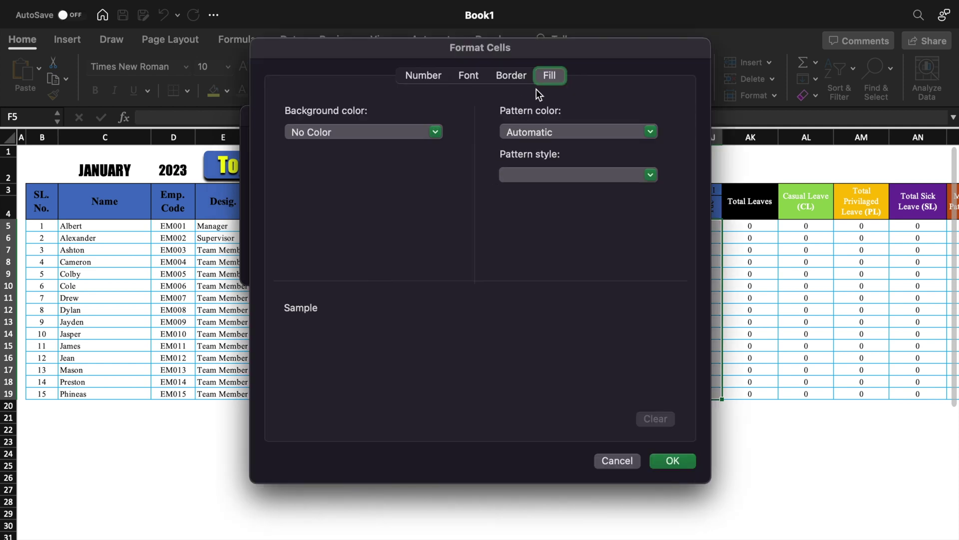
click(435, 132)
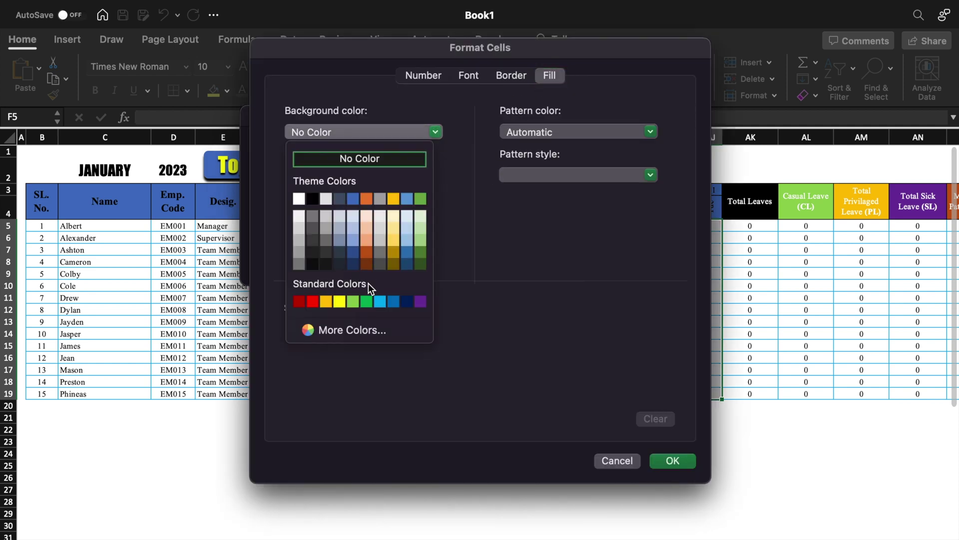
click(354, 301)
click(469, 76)
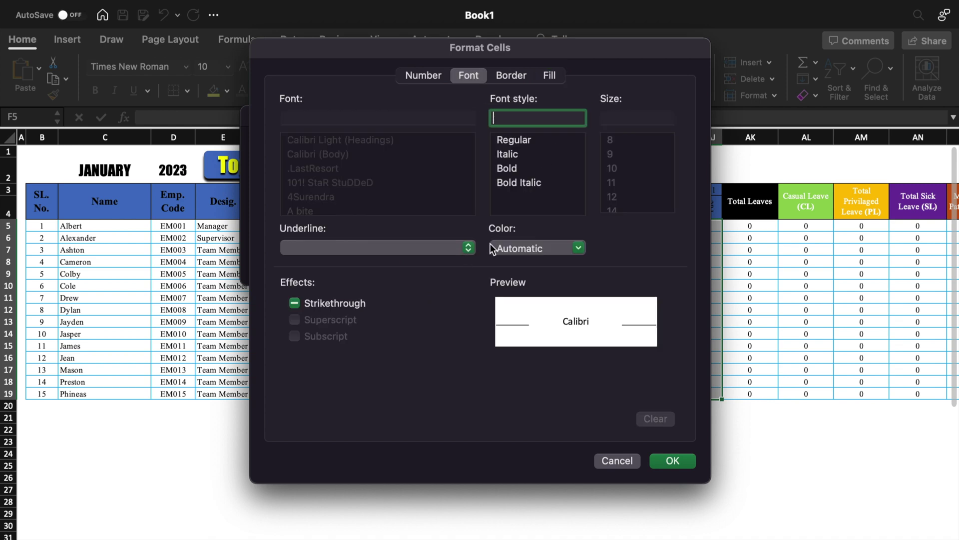
click(579, 249)
click(504, 314)
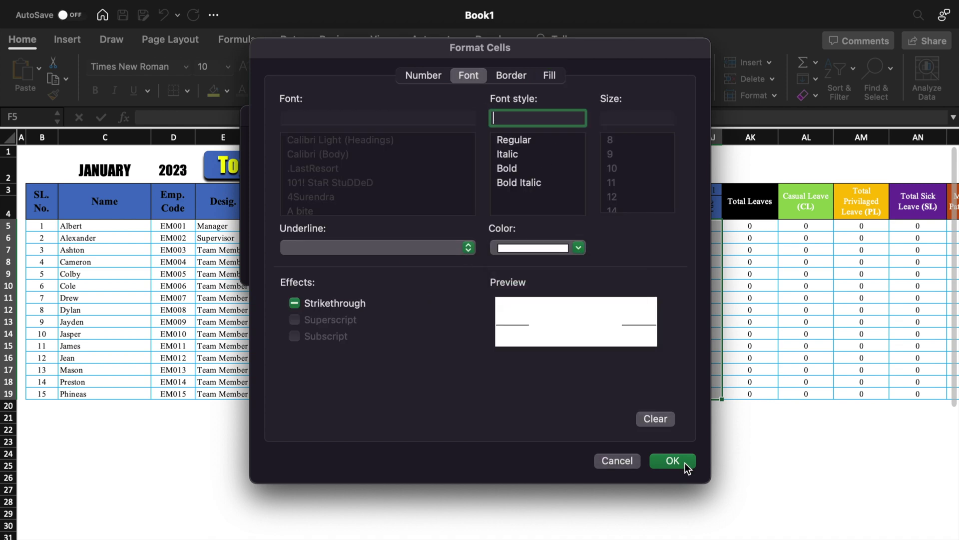
click(685, 462)
click(576, 261)
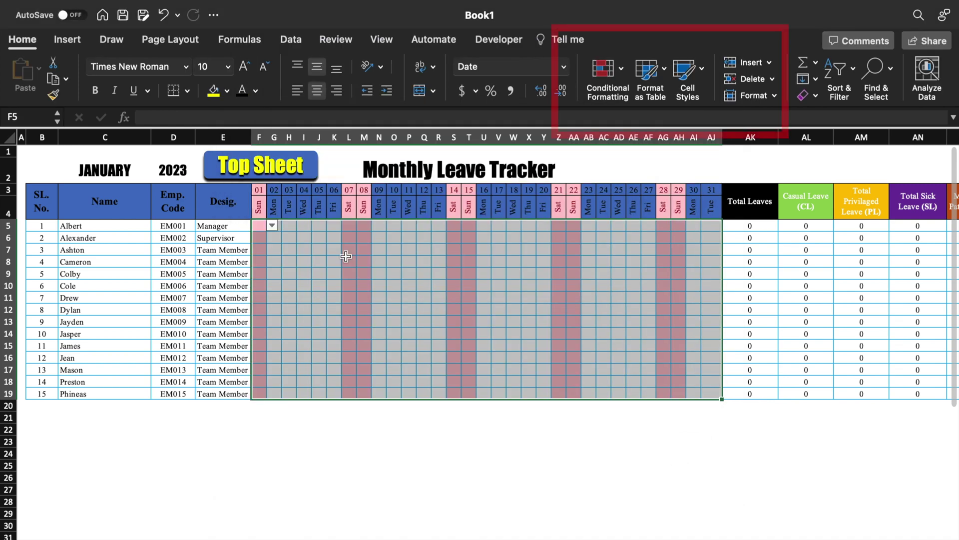
Set up another conditional formatting rule for F5:AJ19 with cell values equal to PL
click(622, 67)
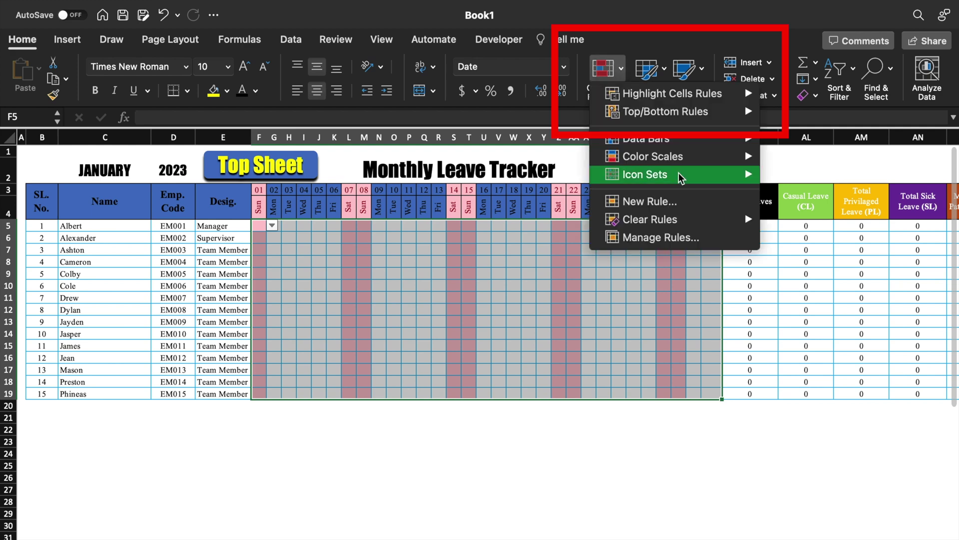
mouse_move(677, 102)
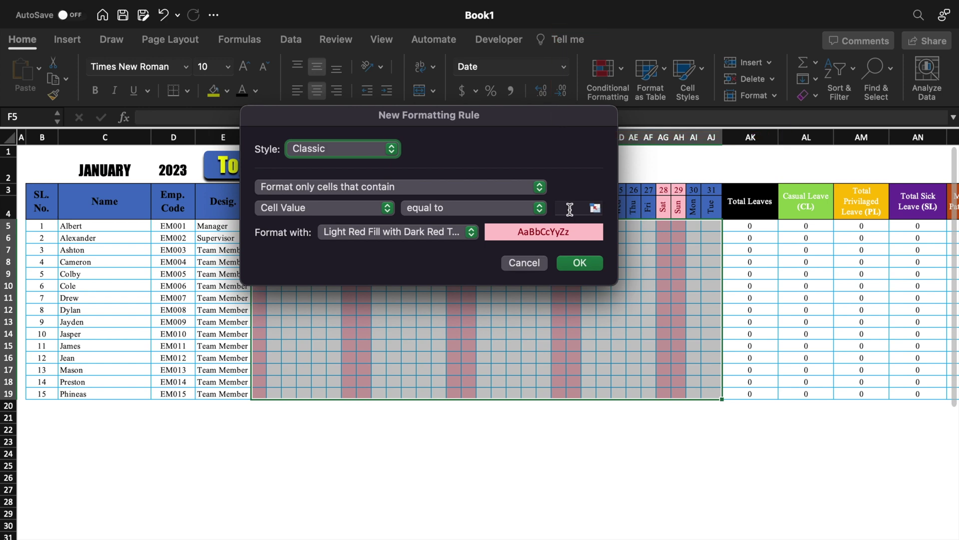
click(567, 208)
text(PL)
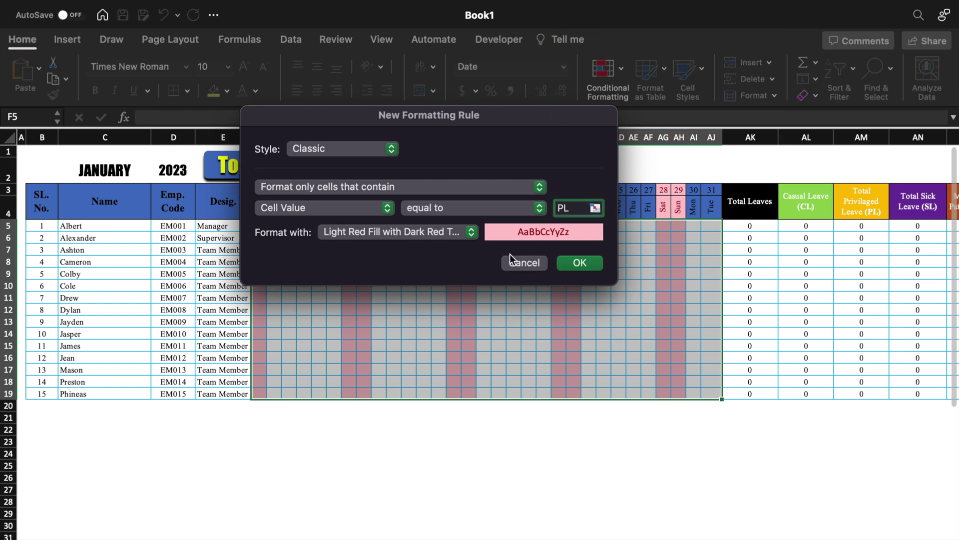
Give the PL rule a custom format with a gold background fill and black font, and apply it
click(471, 232)
click(442, 332)
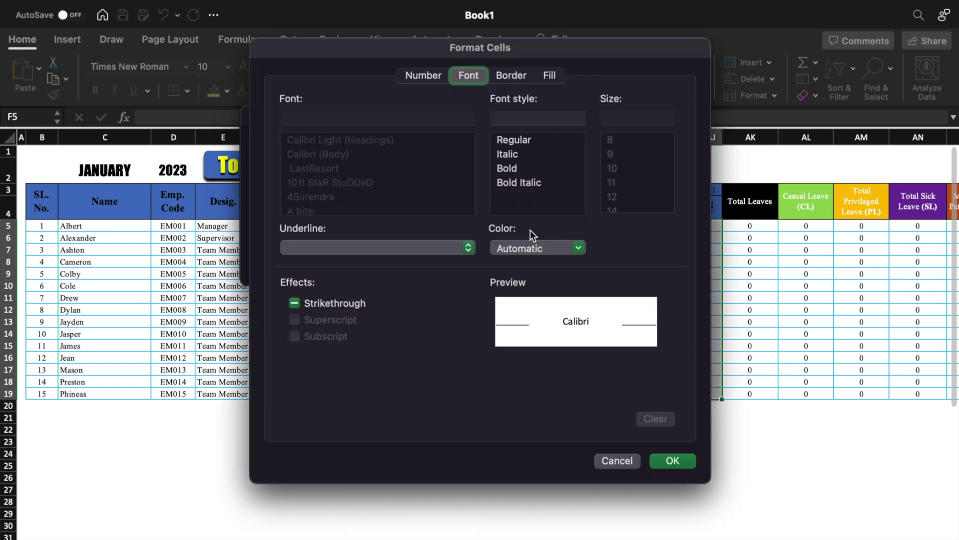
click(550, 75)
click(364, 132)
click(328, 299)
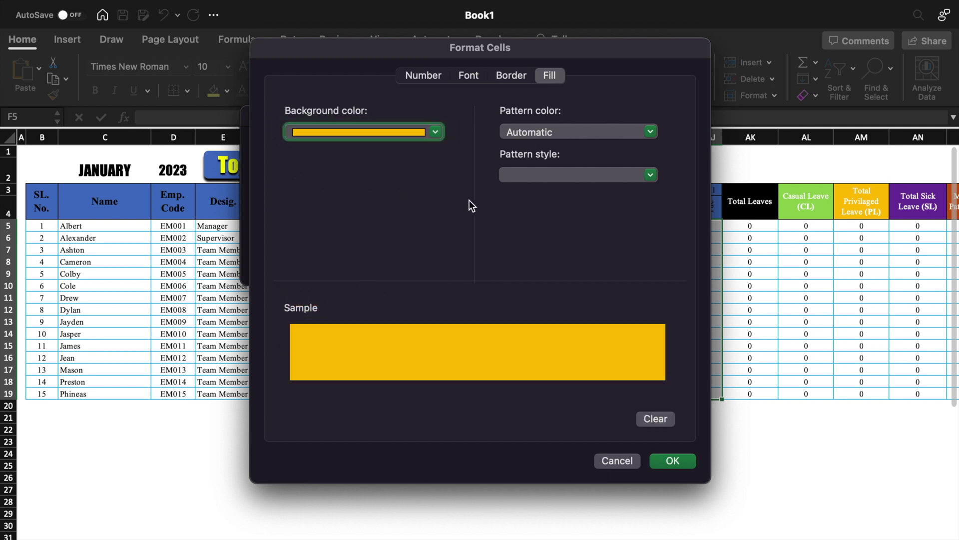
click(475, 76)
click(575, 248)
click(517, 313)
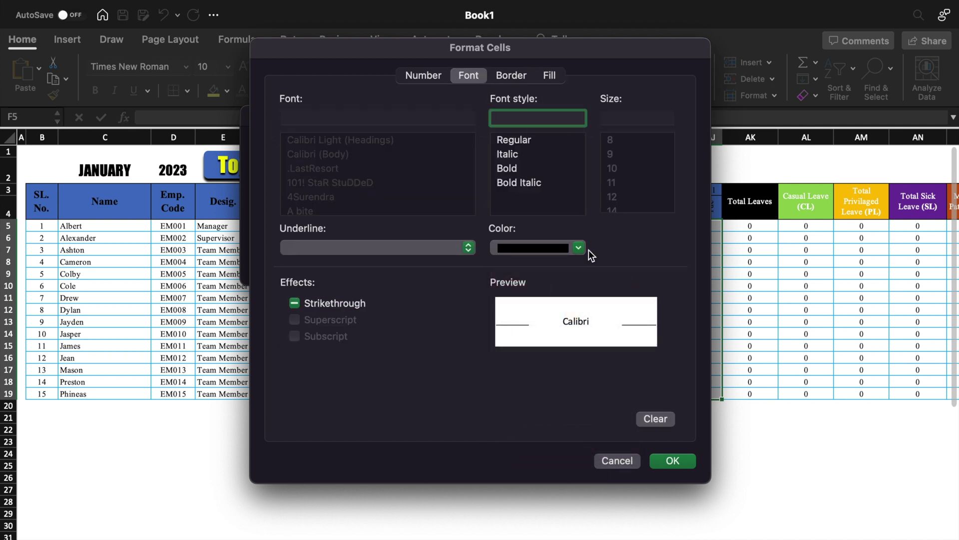
click(671, 460)
click(574, 265)
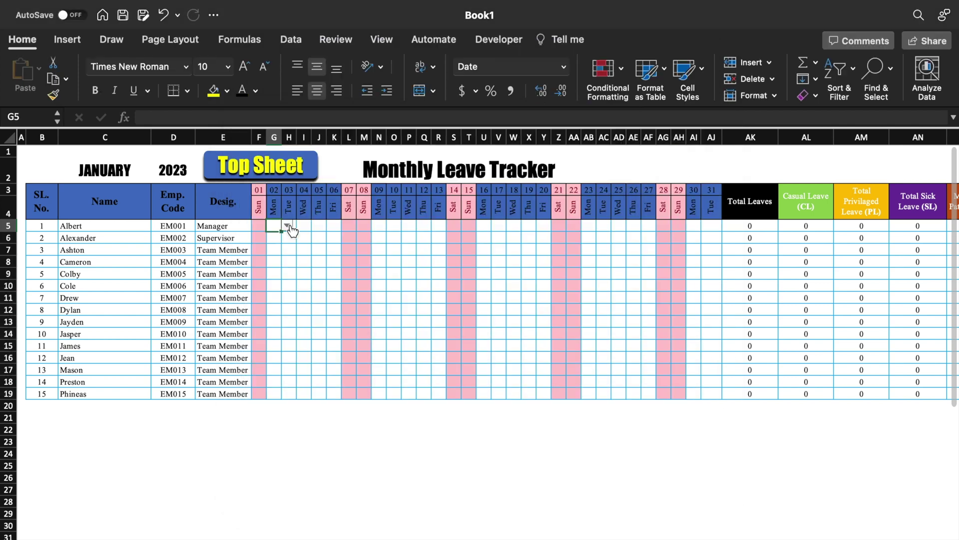
Mark the first employee's 2 January as CL in G5 and open the leave code choices for 3 January in H5
click(302, 260)
click(273, 225)
click(288, 225)
click(284, 239)
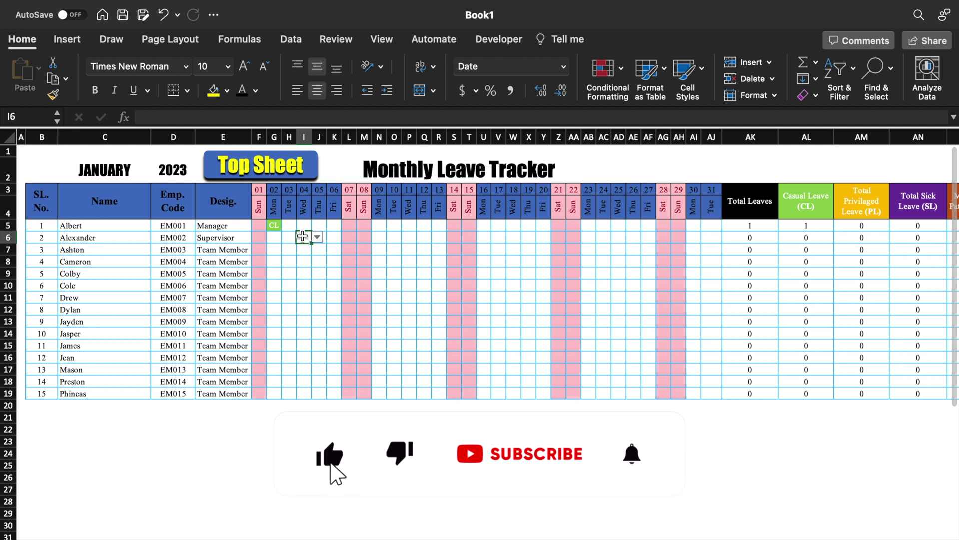
click(288, 227)
click(303, 225)
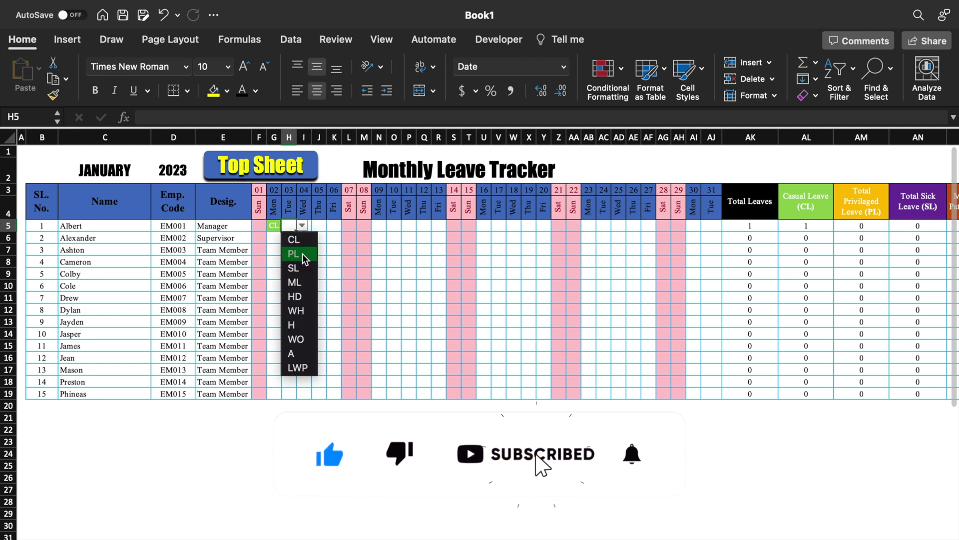